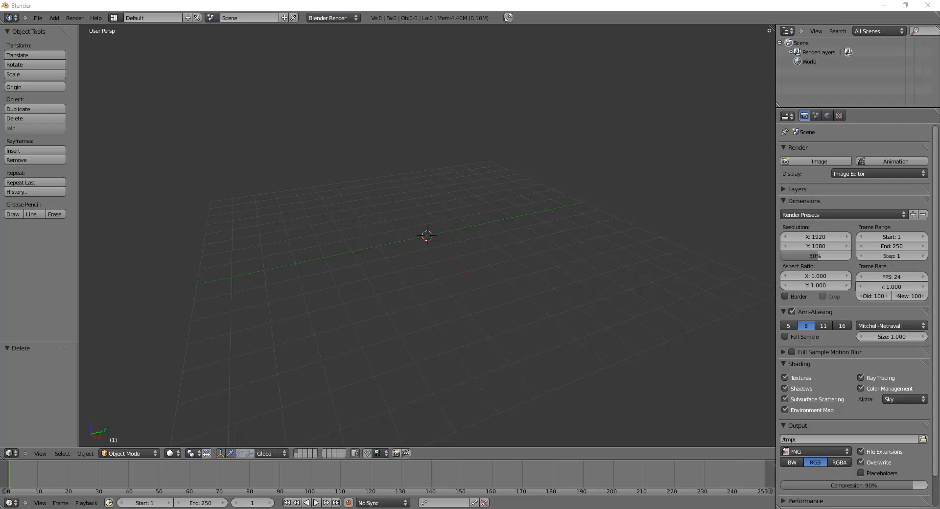
- Switch to the browser and look over the Call of Mini: Infinity armor models on The Models Resource and the Mixamo store page
left_click_drag(939, 172, 515, 86)
double_click(517, 82)
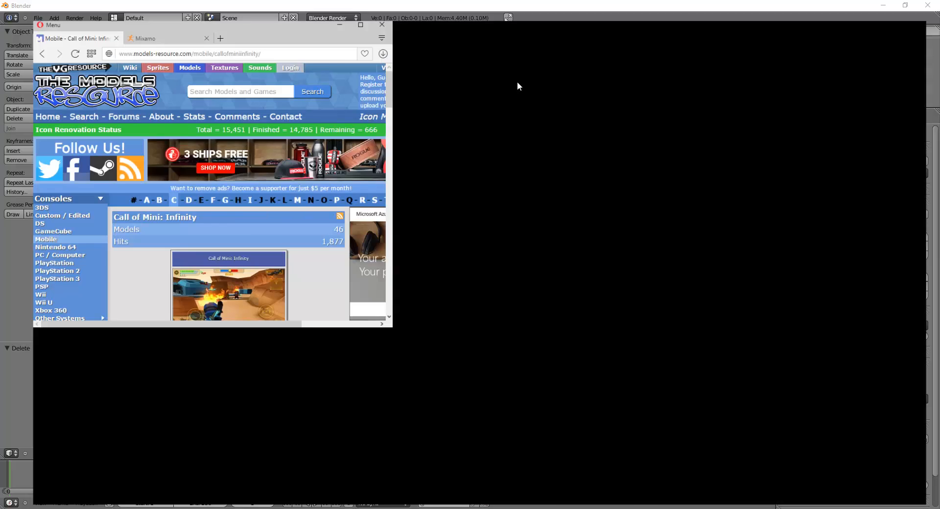
scroll(384, 215, "down", 5)
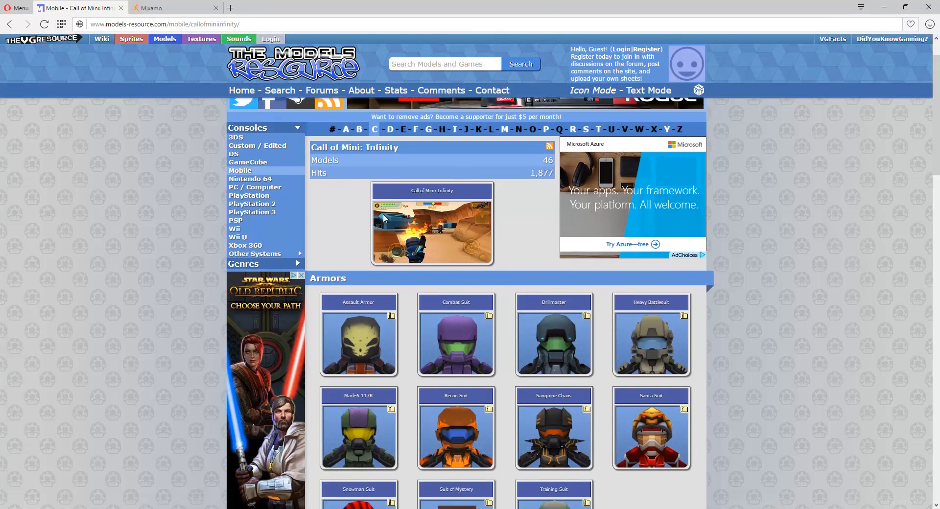
scroll(385, 219, "up", 5)
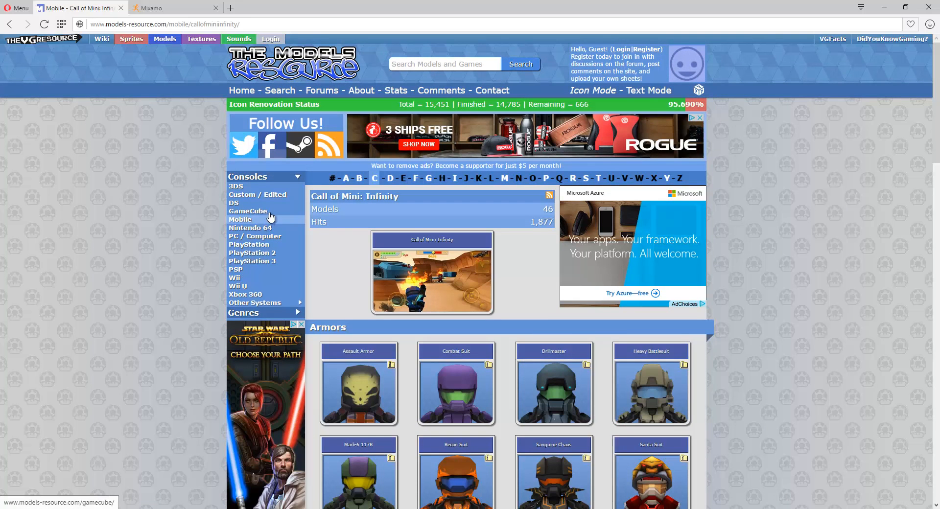
scroll(425, 244, "down", 5)
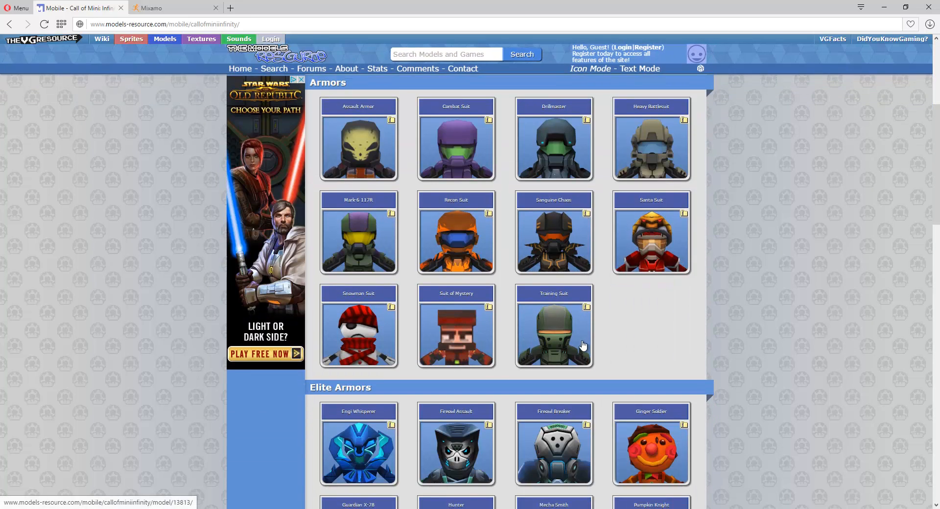
scroll(550, 250, "down", 4)
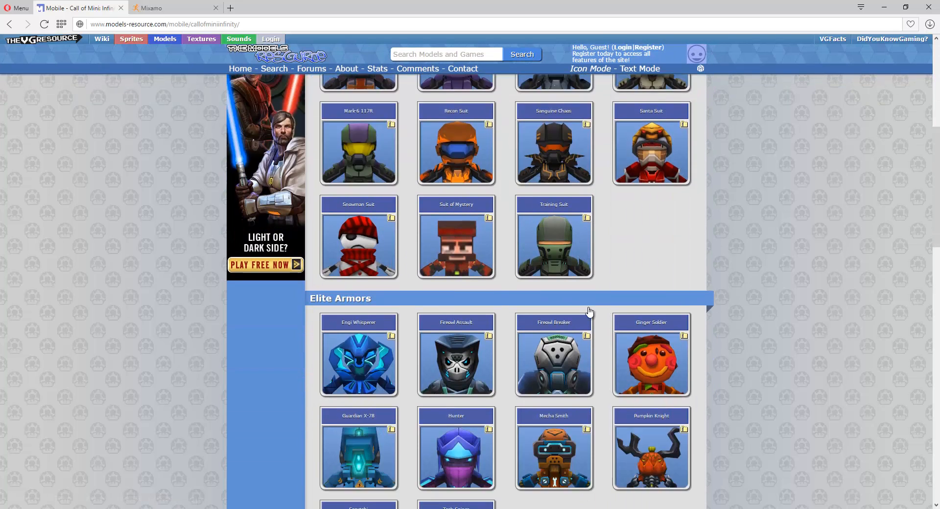
scroll(656, 394, "up", 9)
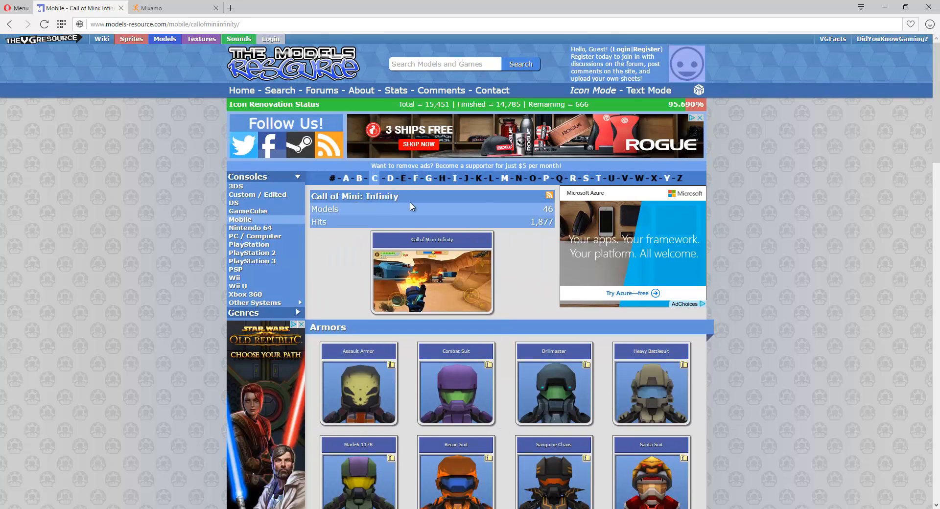
left_click(174, 8)
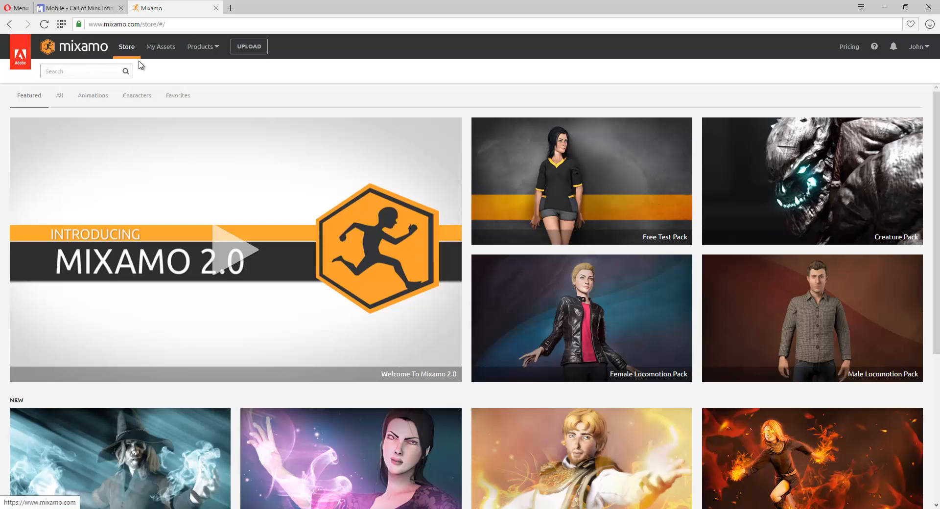
left_click(66, 10)
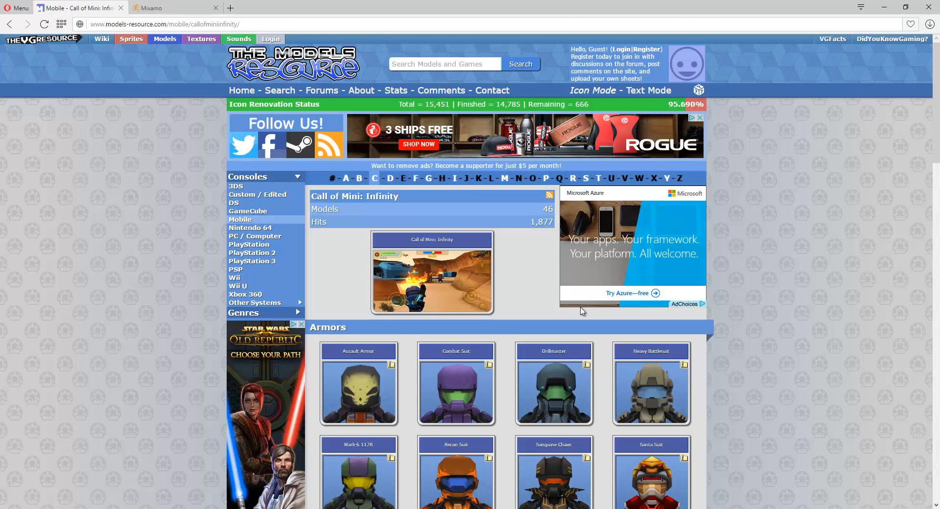
scroll(447, 311, "down", 4)
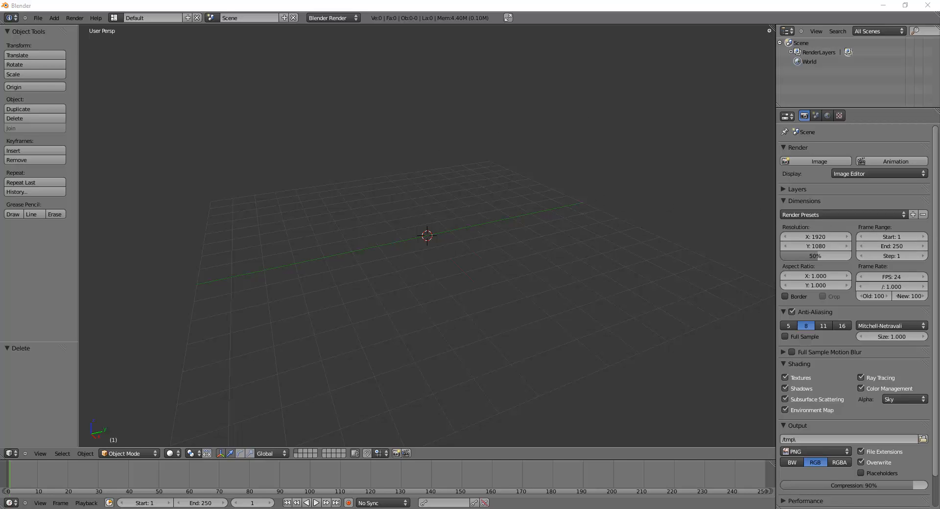
- Switch to Blender and import CombatSuit.dae from the Combat Suit downloads folder as a COLLADA file
left_click(318, 200)
left_click(35, 20)
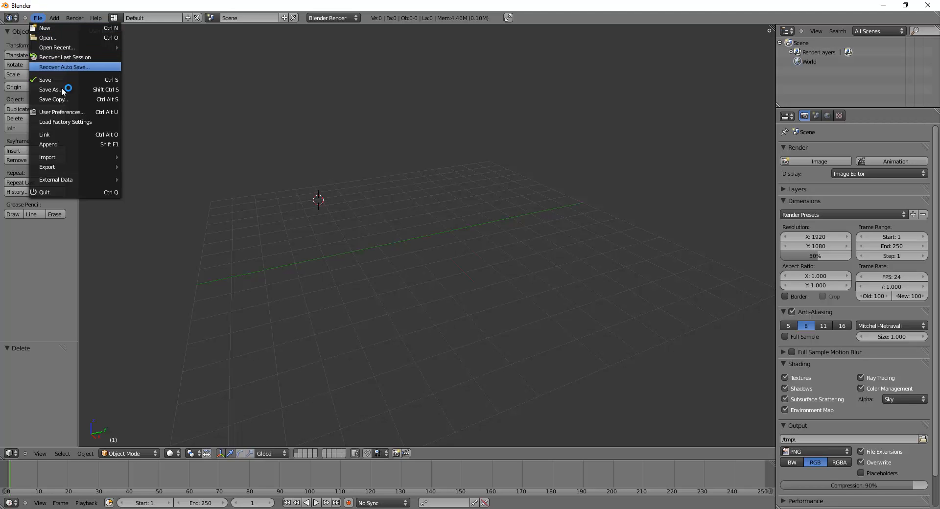
mouse_move(68, 167)
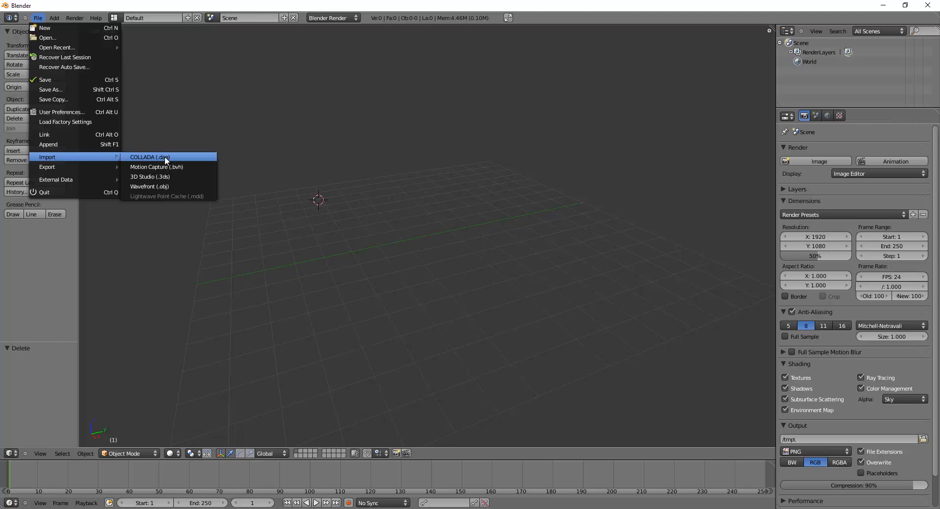
left_click(165, 158)
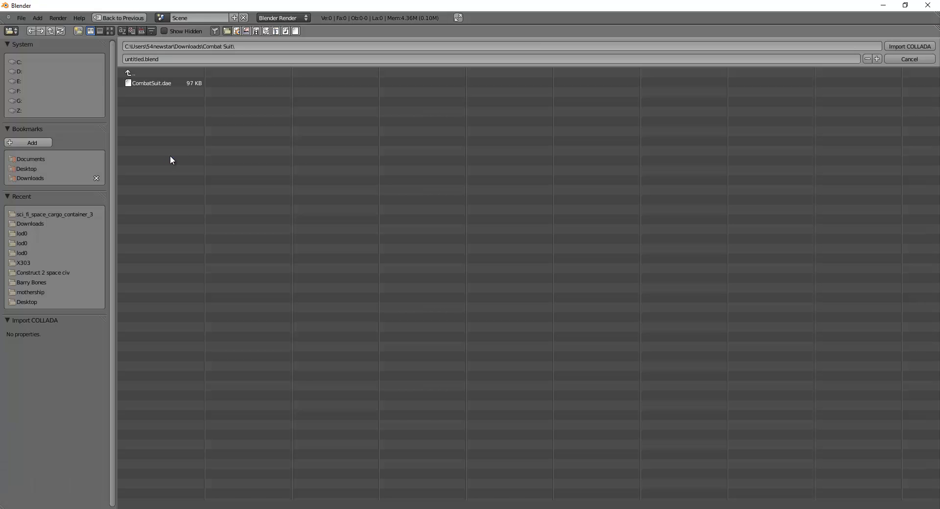
double_click(176, 83)
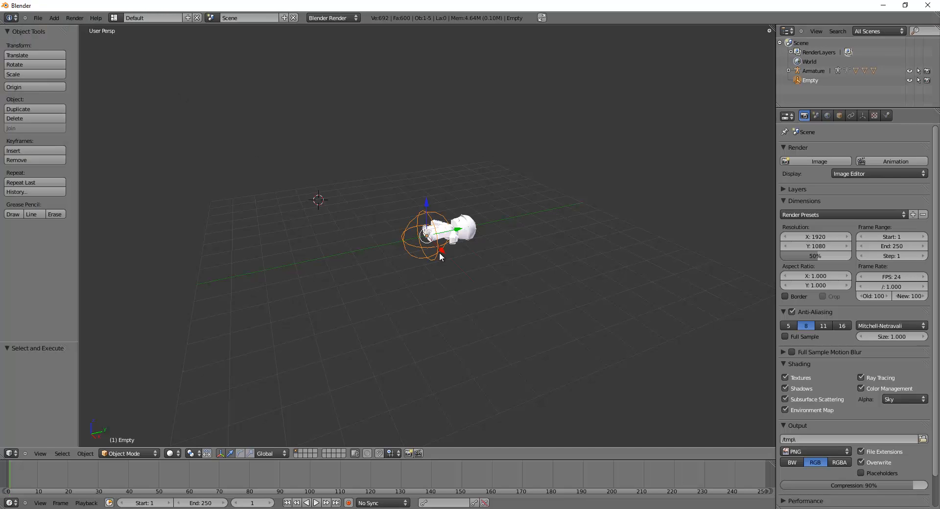
- Examine the imported character from several angles, including its armature and the bones at the feet
scroll(440, 253, "up", 8)
middle_click_drag(218, 216, 252, 382)
middle_click_drag(430, 229, 497, 164)
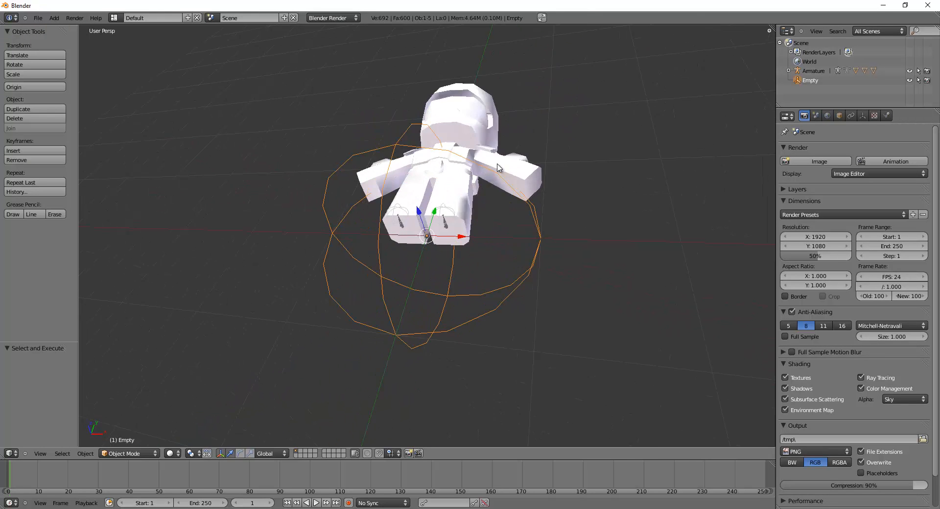
scroll(498, 167, "up", 6)
right_click(508, 185)
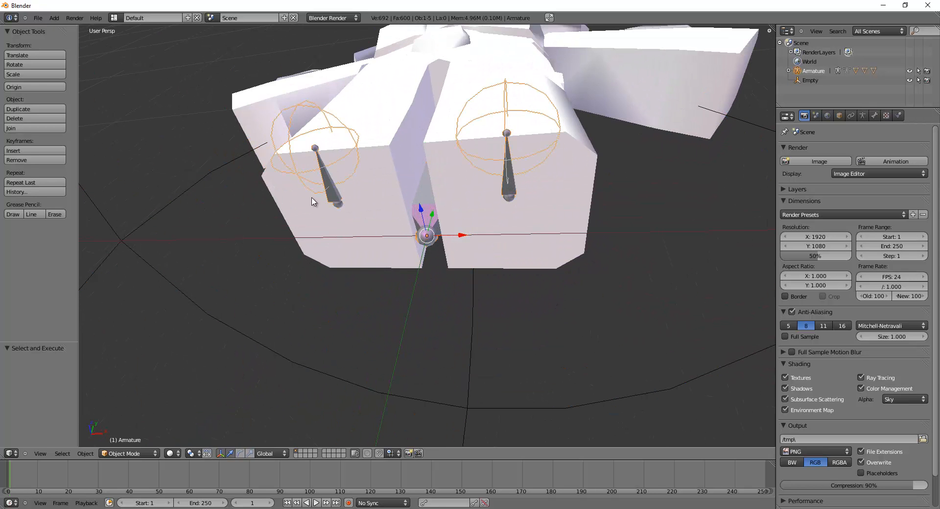
scroll(323, 193, "down", 2)
scroll(331, 182, "down", 5)
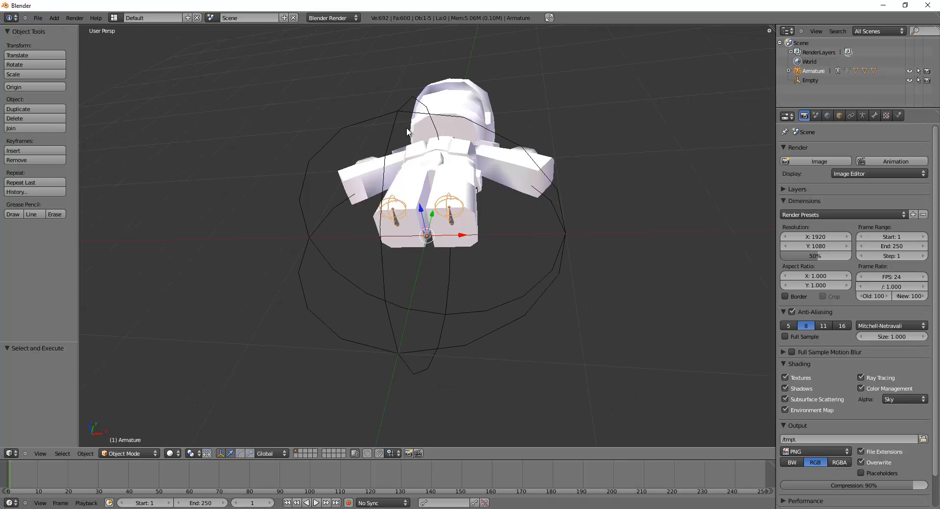
middle_click_drag(407, 132, 354, 243)
scroll(418, 237, "down", 5)
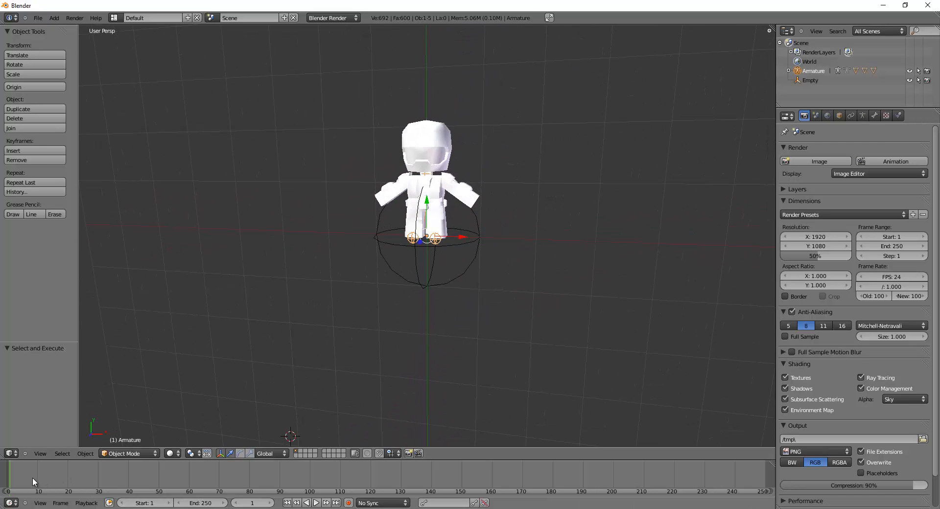
- Try to rotate all imported objects 90 degrees about the front view axis, and undo each rotation
left_click(40, 453)
left_click(75, 388)
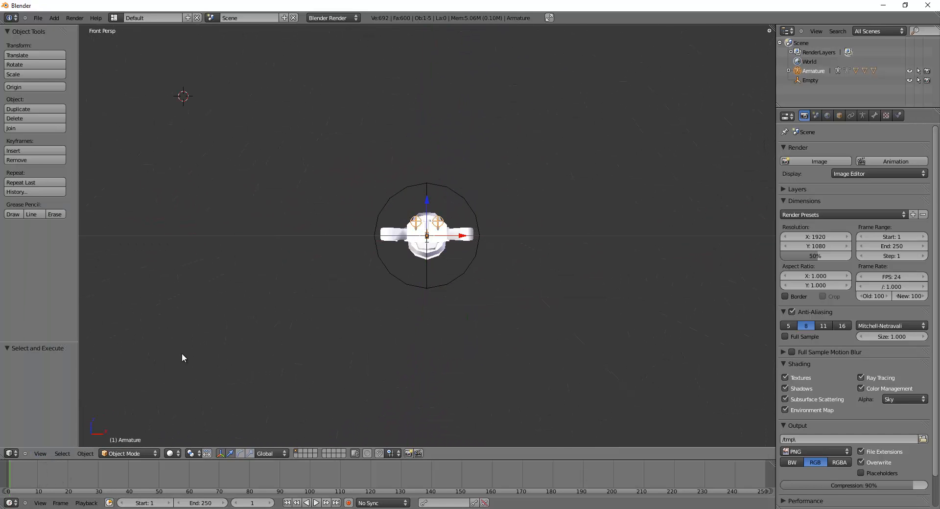
key("a")
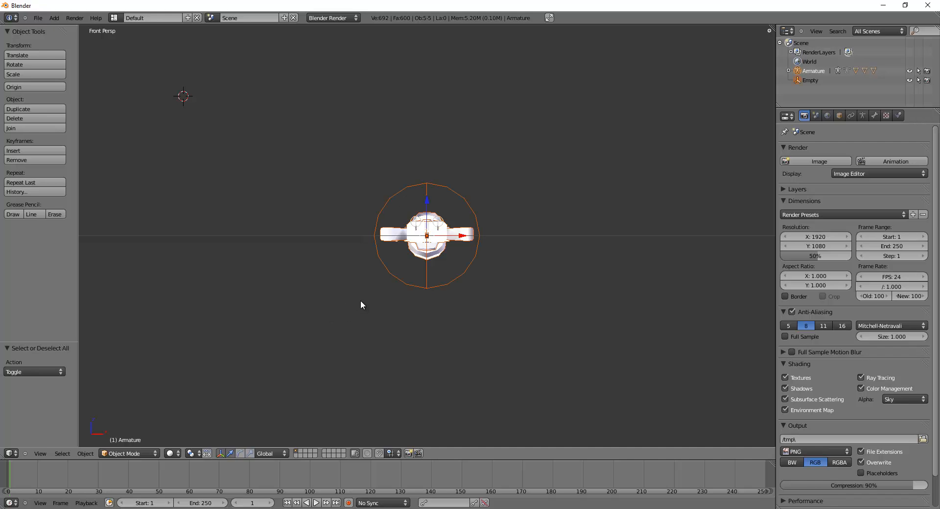
key("r")
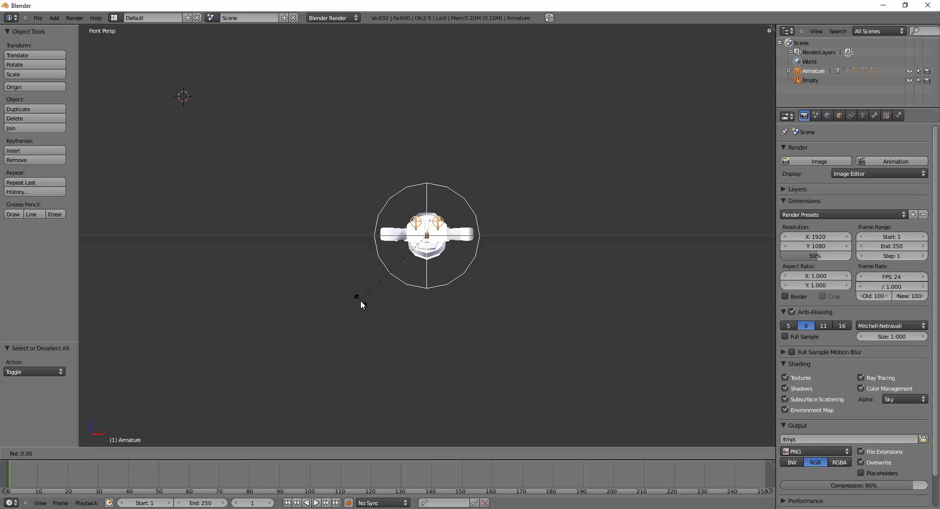
type("90")
key("Return")
key("ctrl+z")
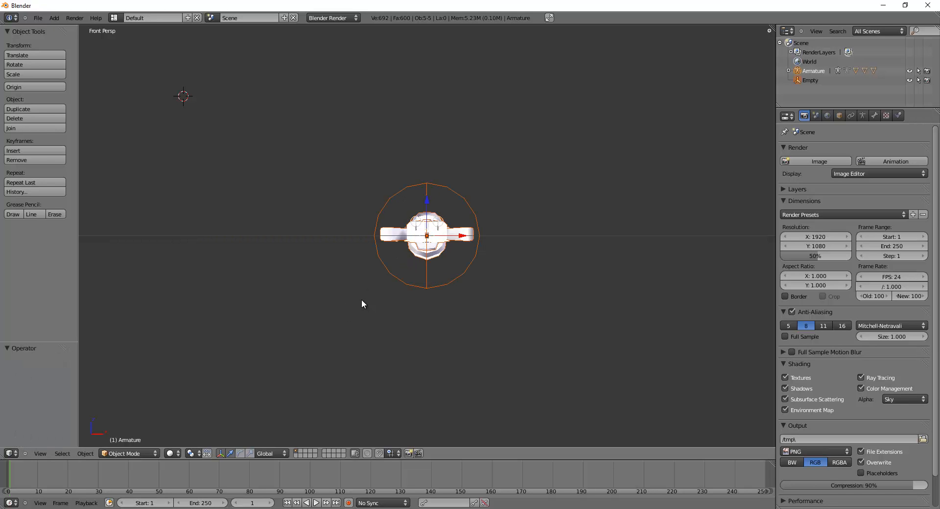
type("r90")
key("Return")
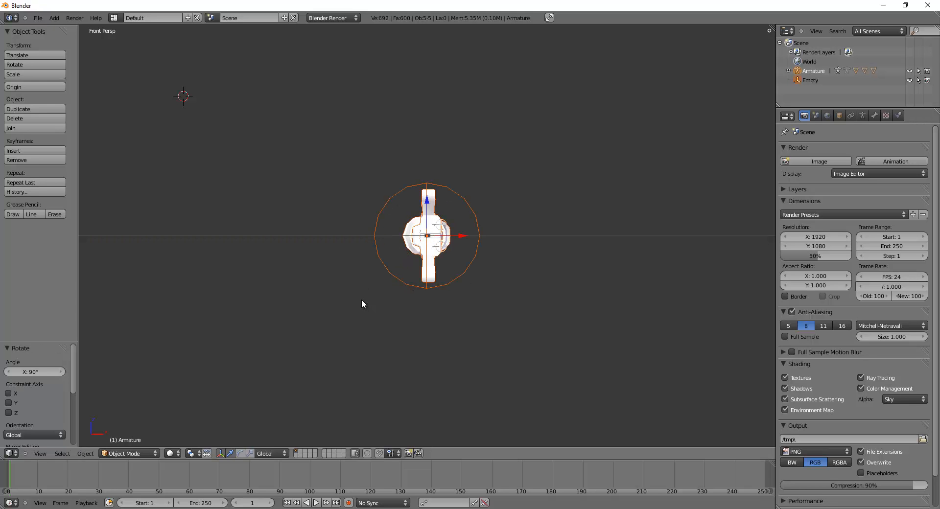
key("ctrl+z")
- Stand the whole imported model upright in front view with a 90-degree trackball rotation
key("r")
key("r")
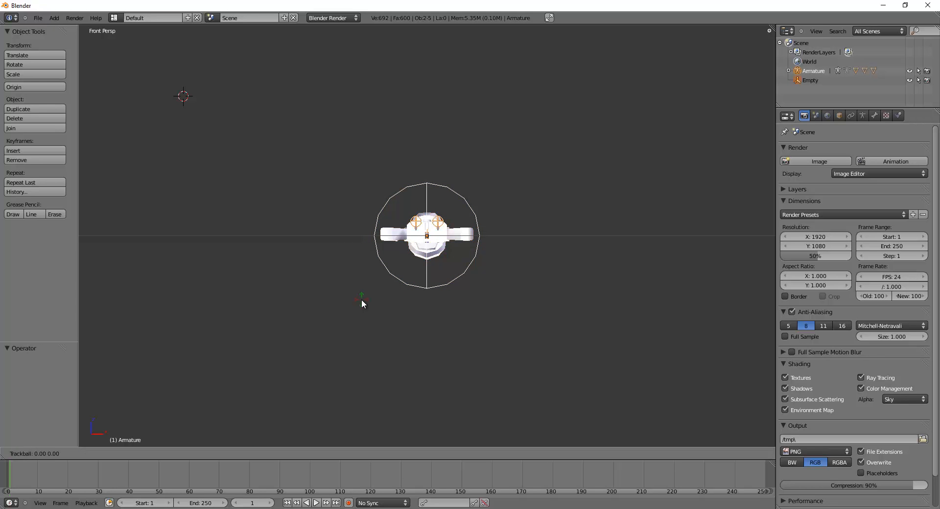
type("90")
key("Return")
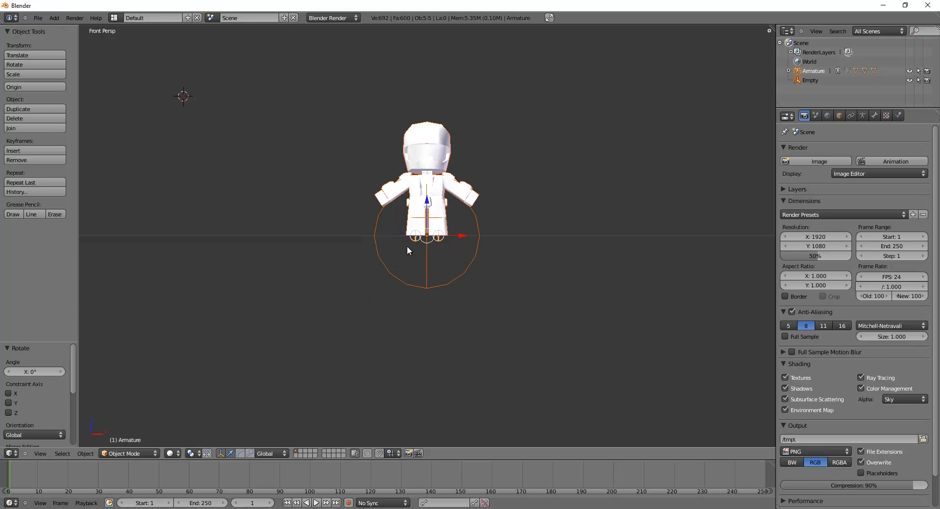
- Delete the spherical Empty object around the character's feet
scroll(406, 255, "up", 4, "shift")
scroll(406, 260, "up", 1, "shift")
scroll(406, 272, "up", 5)
middle_click_drag(456, 289, 407, 326)
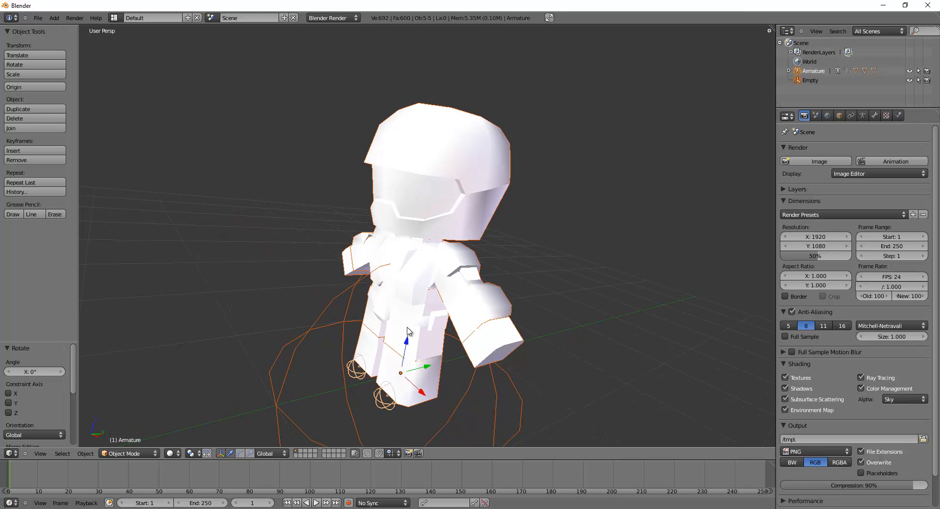
right_click(306, 335)
key("Delete")
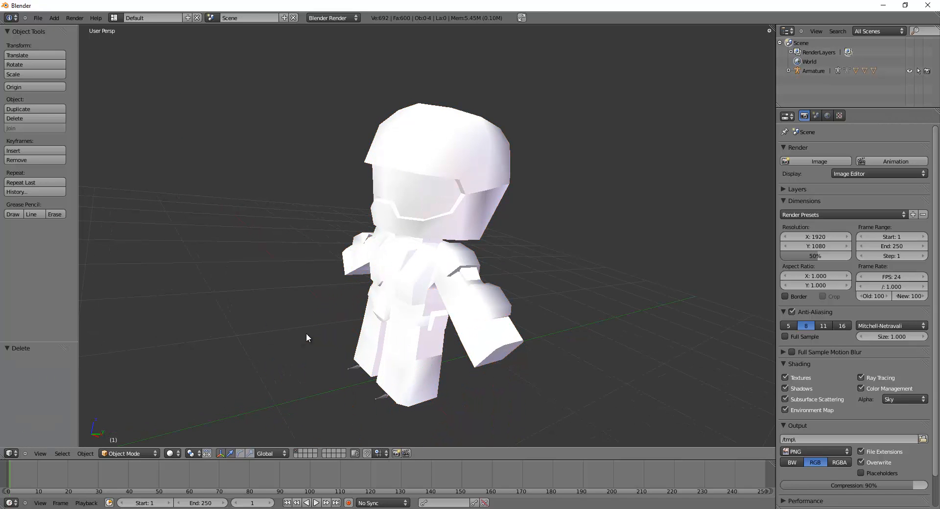
- Delete the character's armature, leaving only the meshes in the scene
middle_click_drag(470, 364, 509, 259)
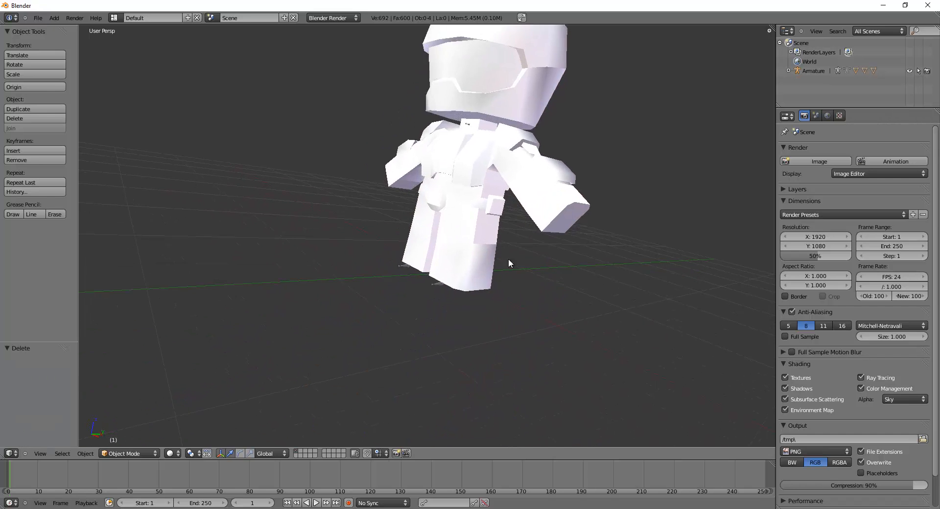
scroll(508, 258, "up", 5)
right_click(445, 374)
key("x")
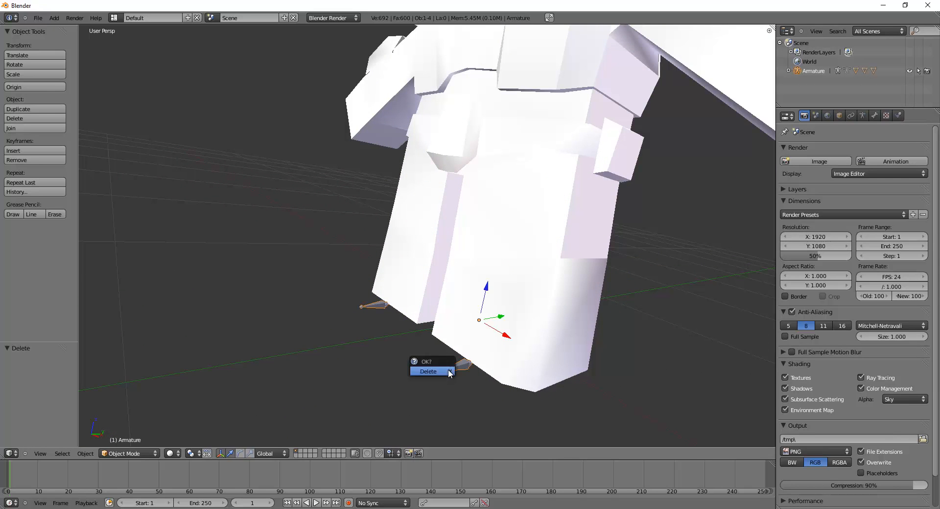
left_click(448, 370)
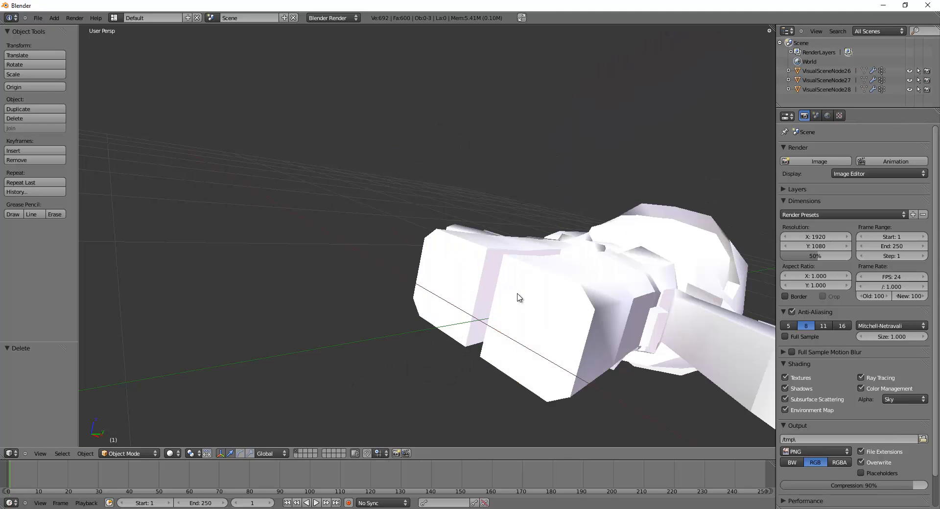
- Stand all three meshes upright in front view with a 90-degree trackball rotation, and select the body mesh VisualSceneNode27
scroll(518, 295, "down", 4)
key("a")
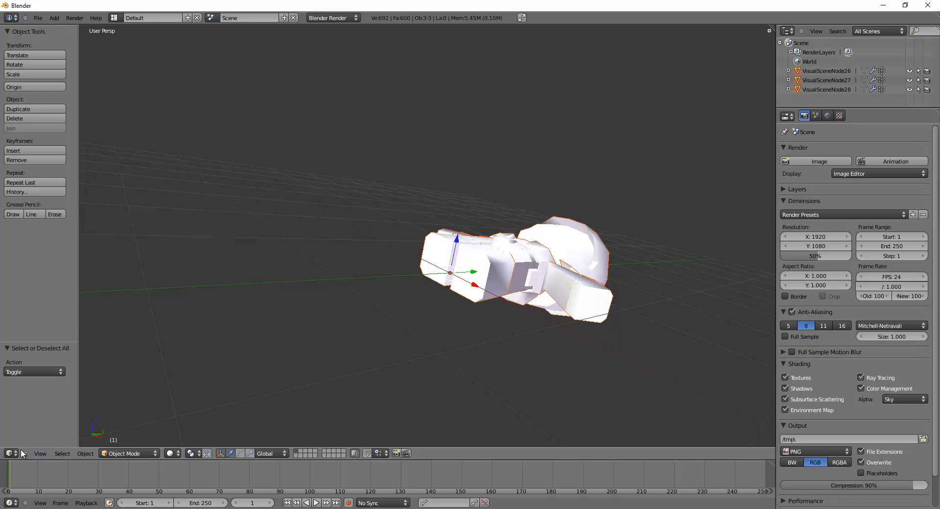
left_click(40, 453)
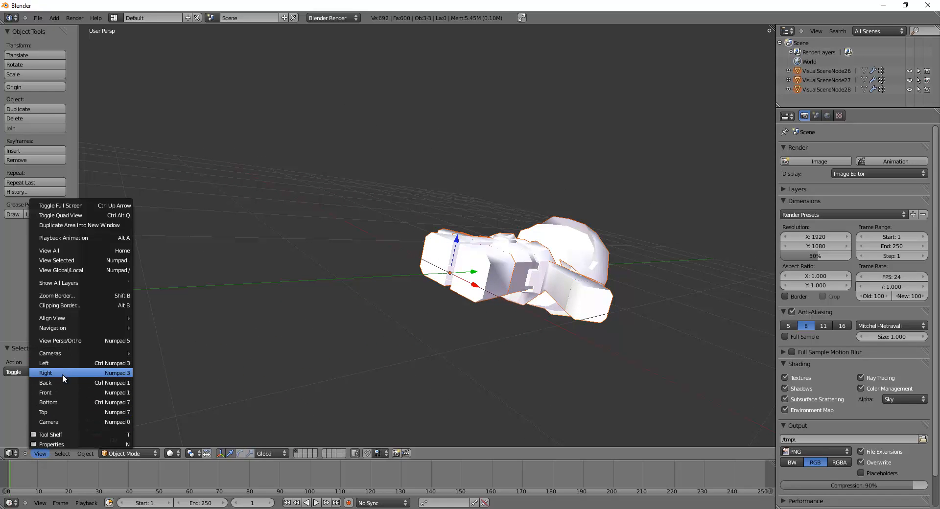
left_click(64, 392)
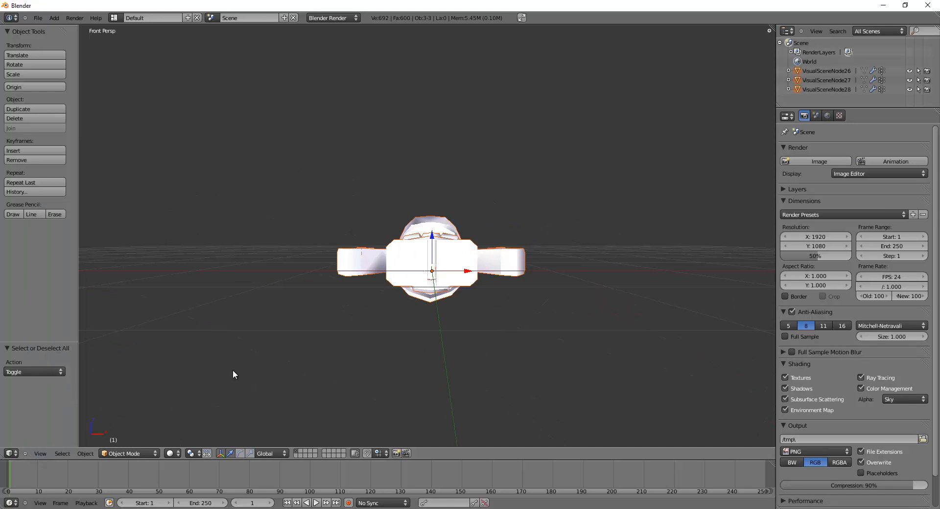
key("r")
right_click(427, 337)
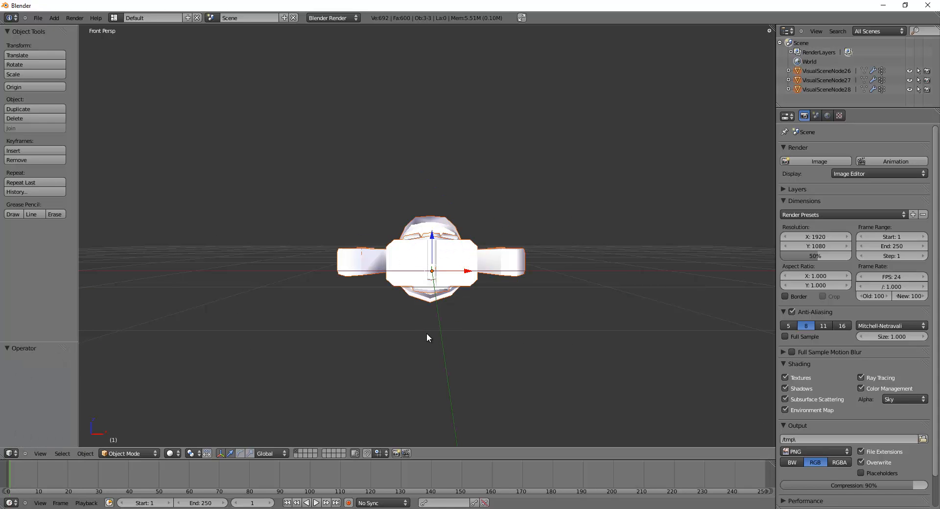
type("rx90")
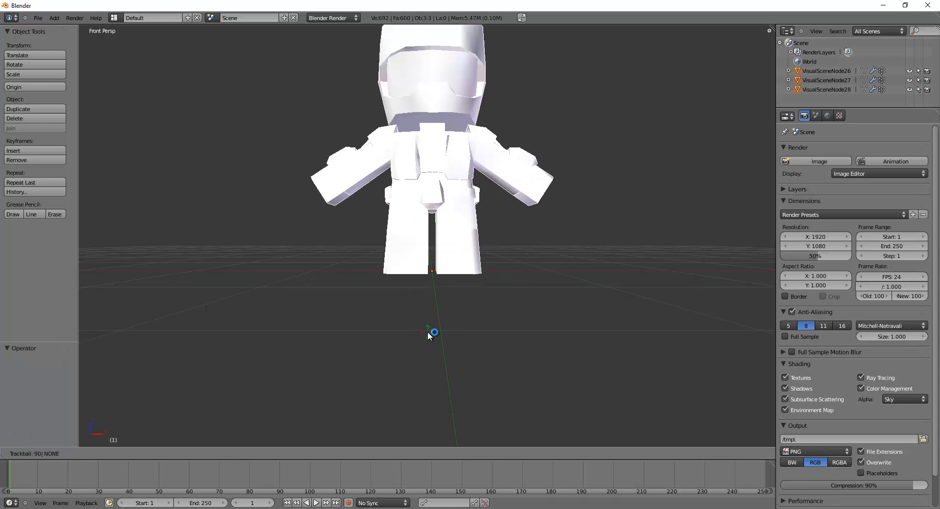
key("Return")
right_click(455, 246)
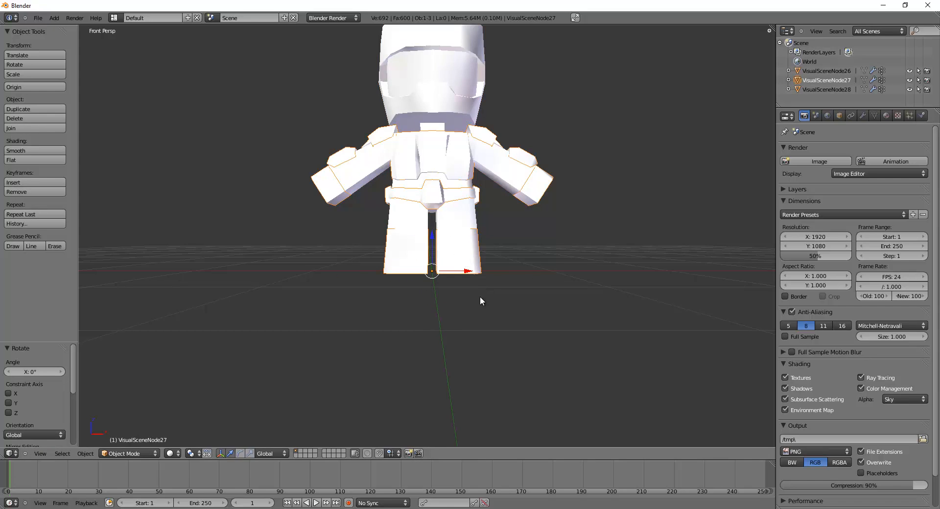
- Pull the inner body mesh VisualSceneNode28 away from the armour, and shift the helmet mesh about 8.9 mm along Y
middle_click_drag(479, 301, 380, 360)
scroll(380, 359, "up", 5)
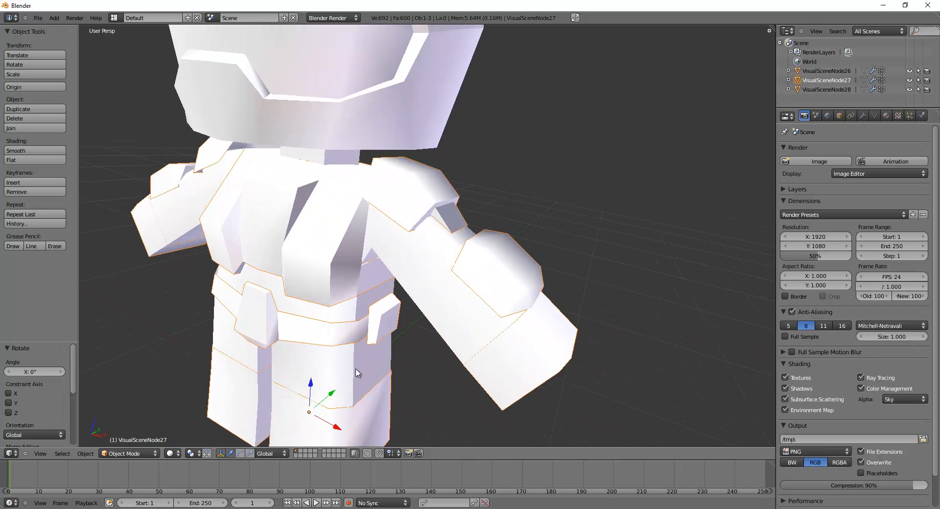
right_click(356, 368)
right_click(471, 270)
right_click(420, 278)
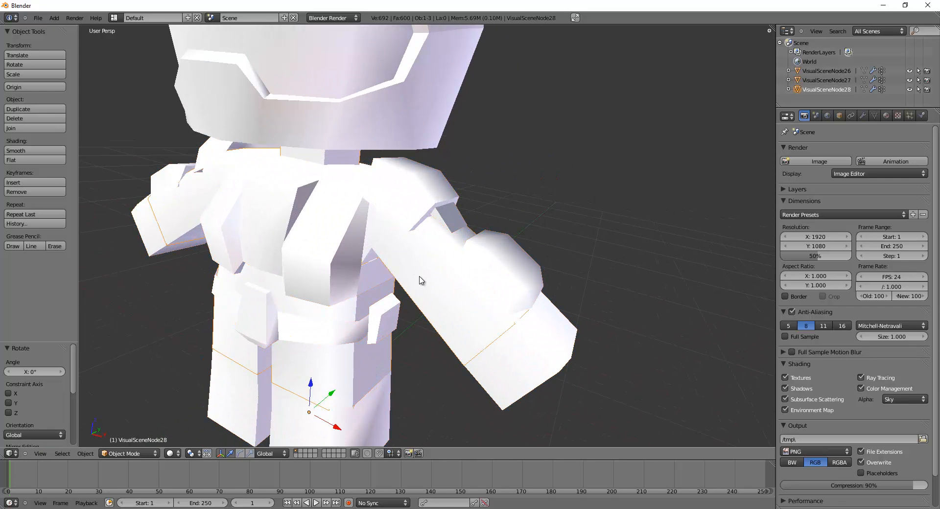
scroll(419, 289, "down", 5)
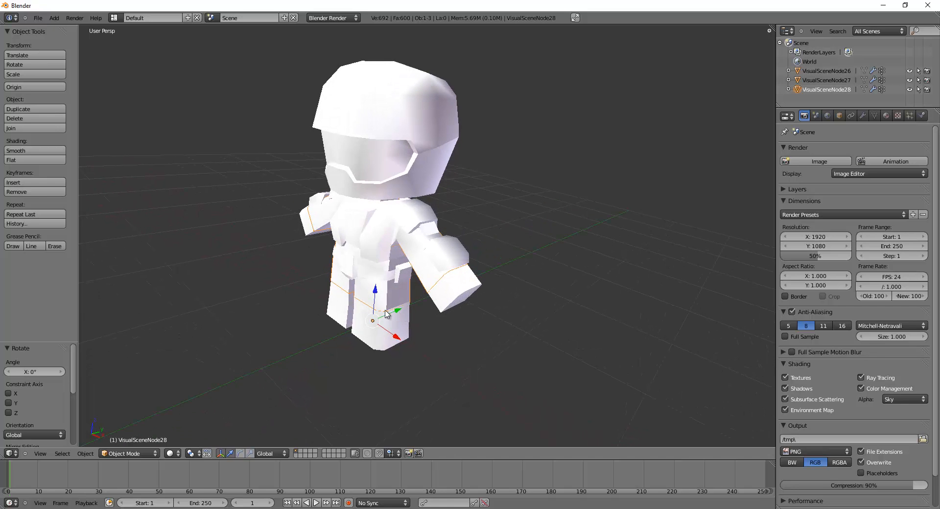
left_click_drag(385, 311, 221, 333)
middle_click_drag(391, 304, 385, 233)
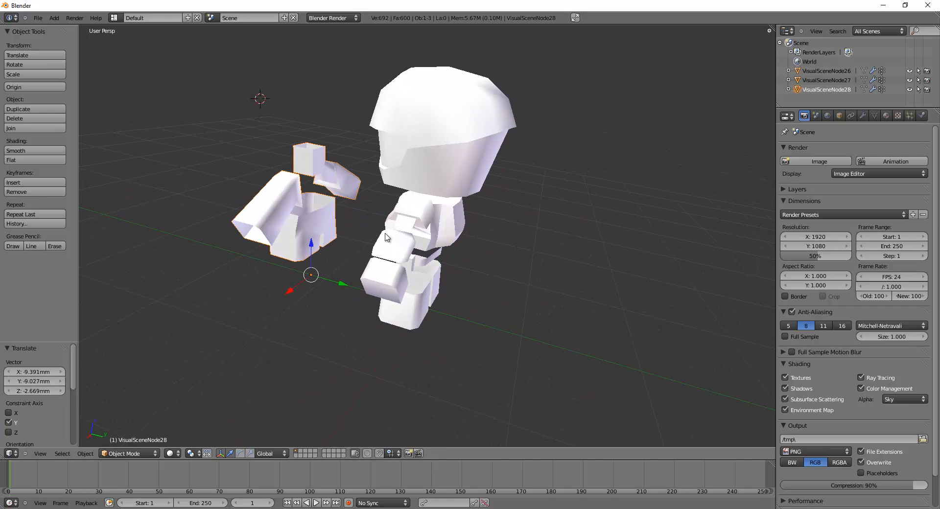
right_click(447, 168)
left_click_drag(462, 313, 537, 348)
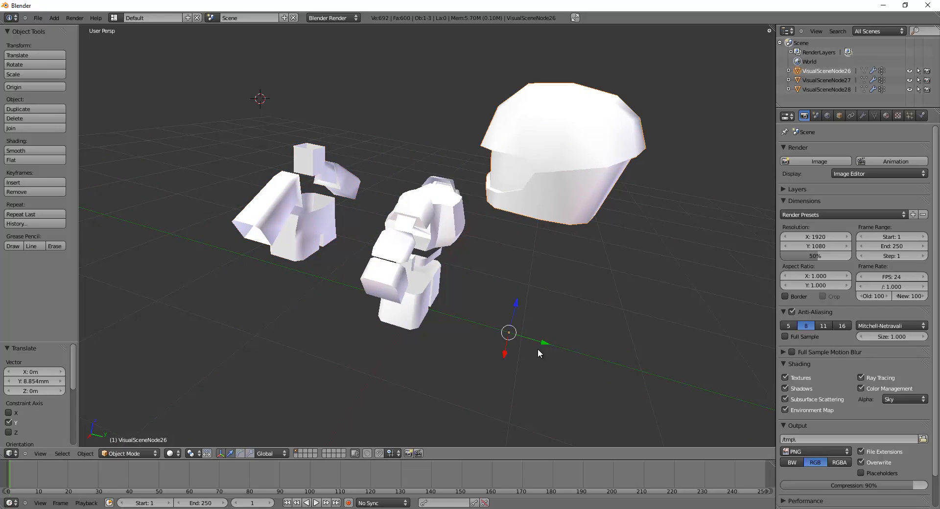
- Undo the moves of the helmet and inner body meshes
key("ctrl+z")
key("ctrl+z")
key("ctrl+z")
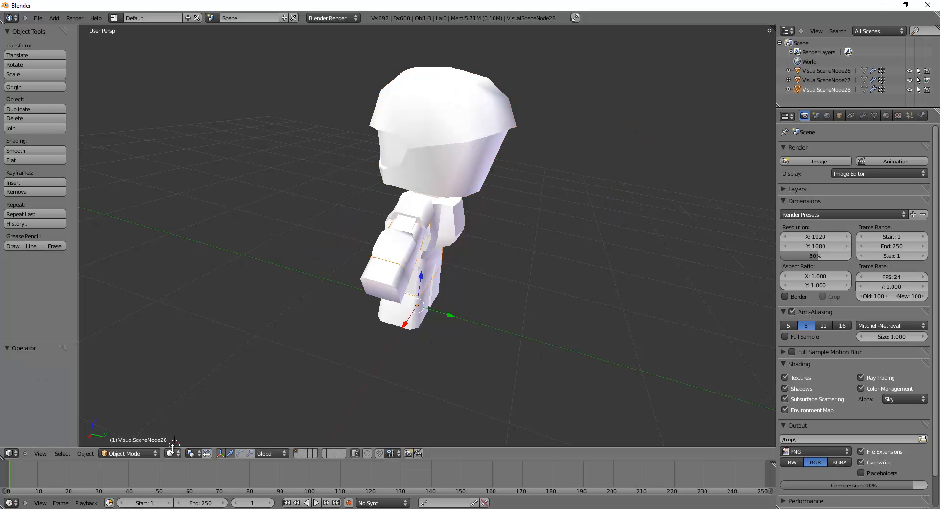
- Try Textured viewport shading on the character, and return the 3D view to Solid shading
left_click(171, 453)
left_click(183, 413)
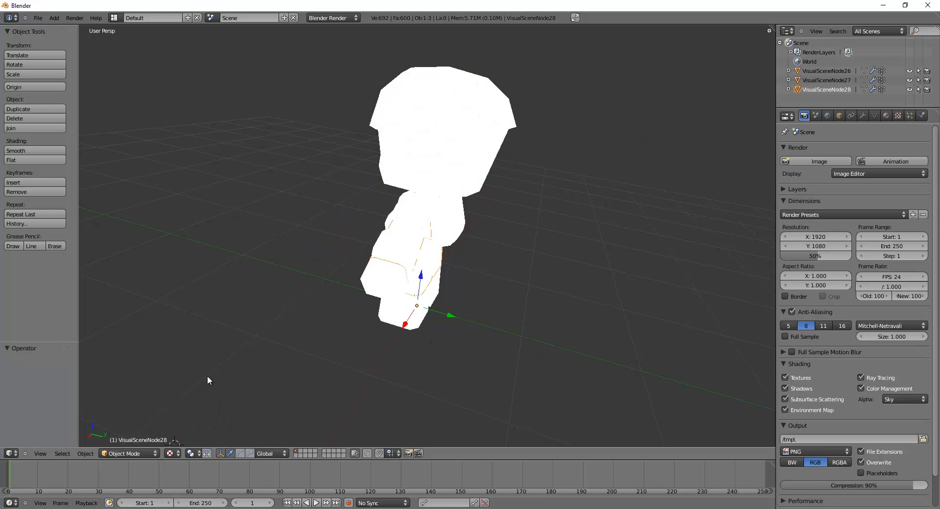
middle_click_drag(207, 380, 307, 409)
left_click(171, 454)
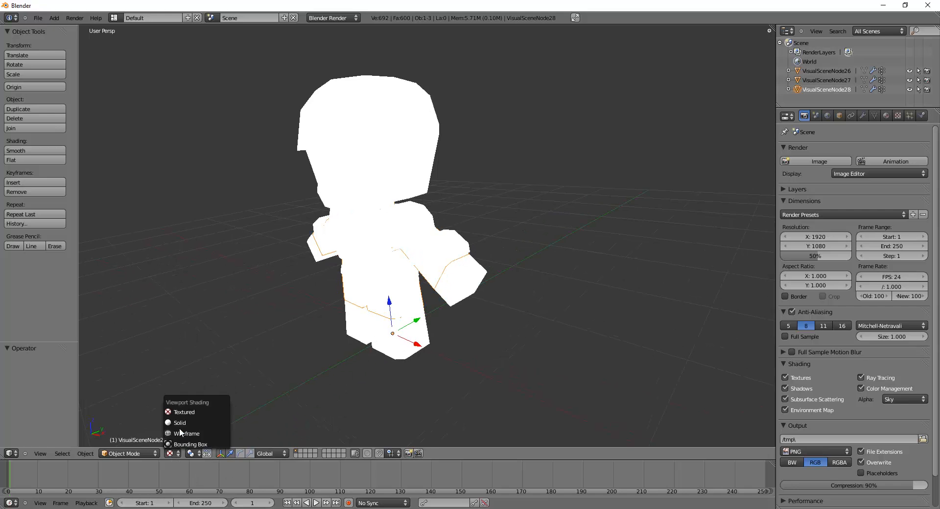
left_click(180, 423)
- Widen the Properties area to nearly half the window and change it to the UV/Image Editor
middle_click_drag(321, 334, 497, 356)
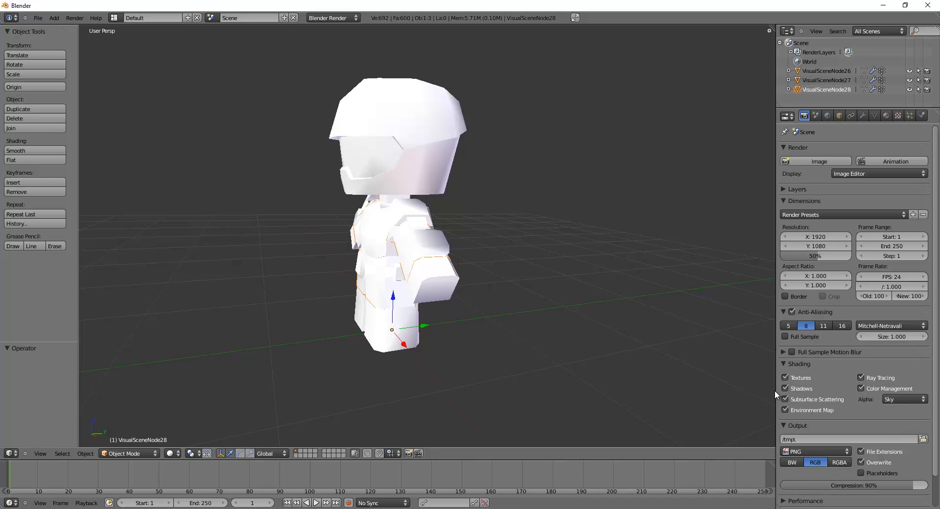
left_click_drag(774, 389, 559, 407)
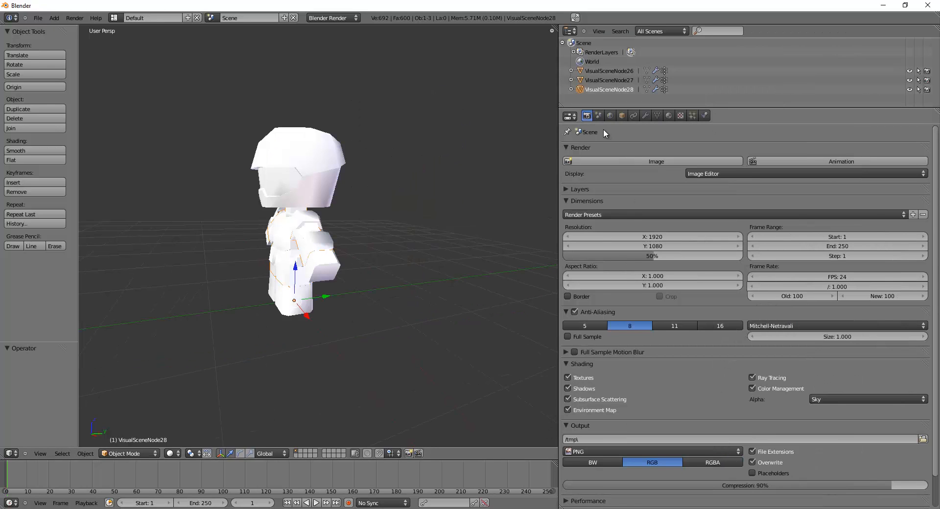
left_click(569, 116)
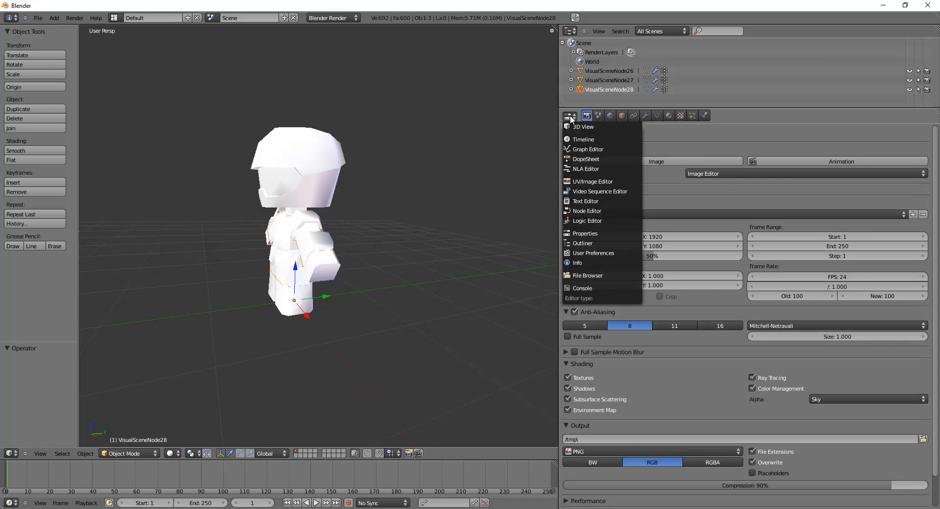
left_click(587, 182)
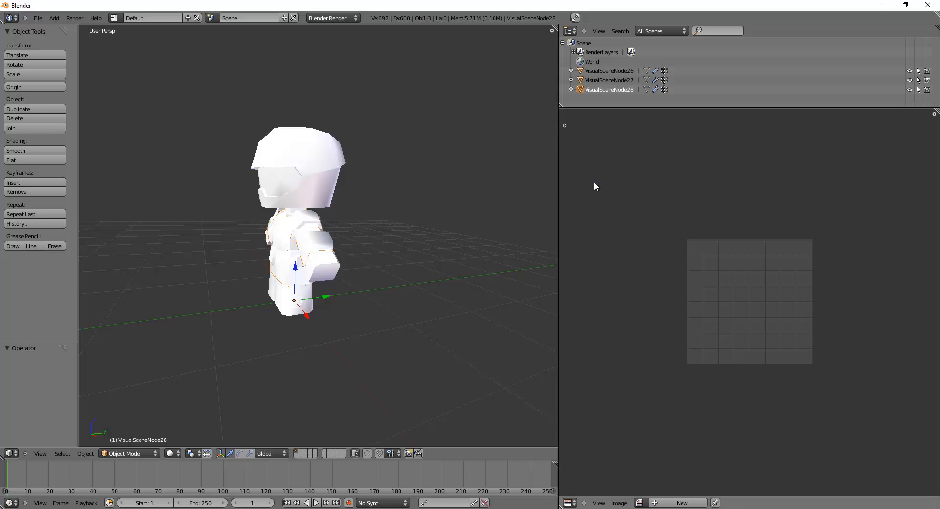
- Open the texture armor.png from the Combat Suit folder in the UV/Image Editor
left_click(618, 503)
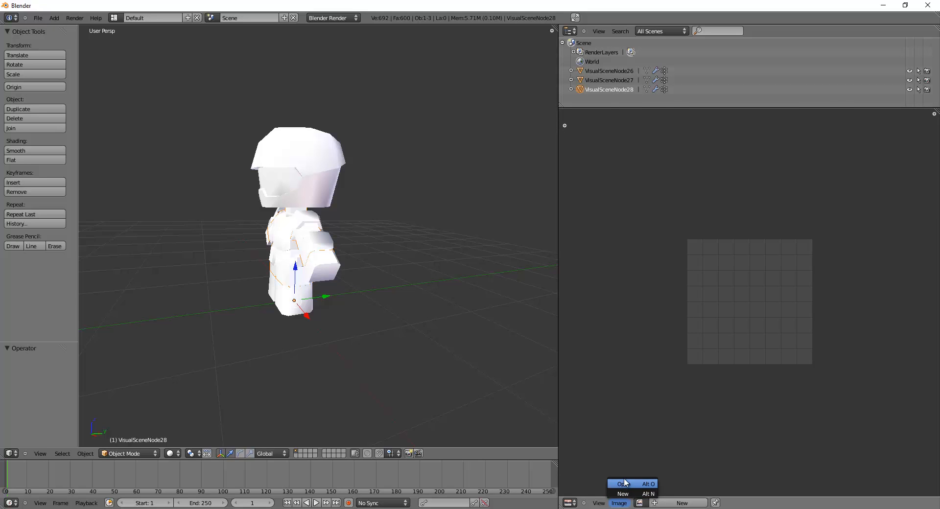
left_click(629, 485)
left_click(232, 46)
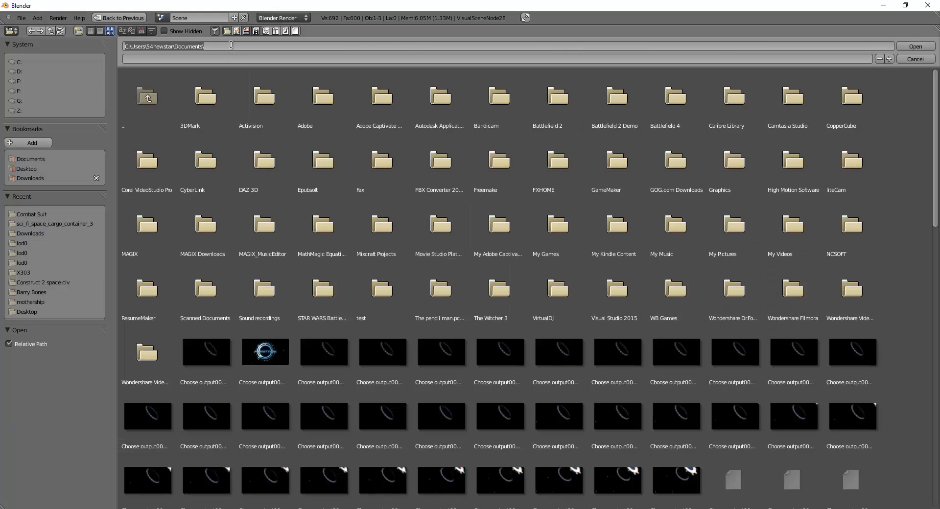
left_click(31, 213)
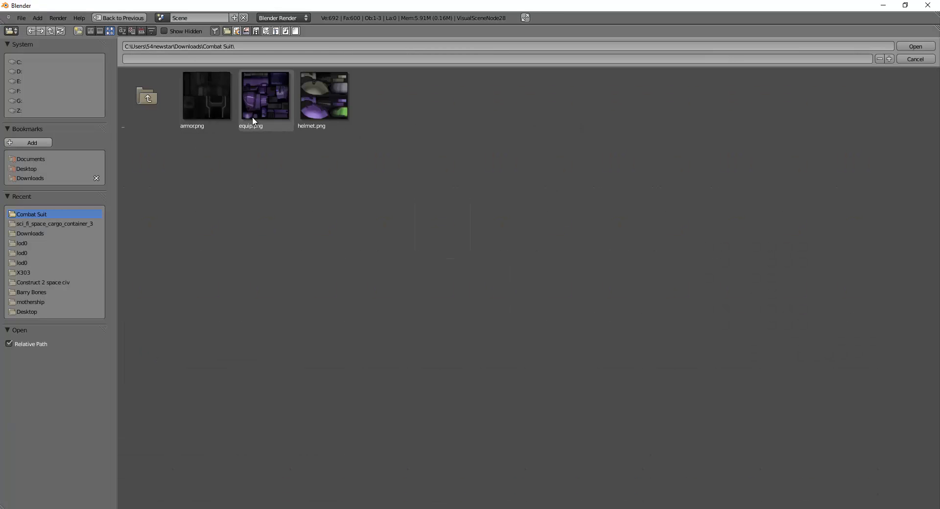
left_click(209, 102)
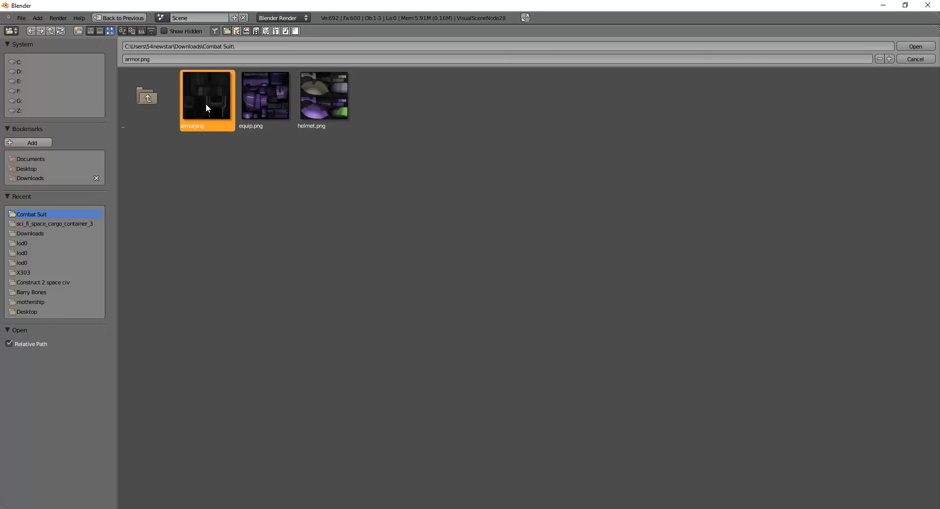
double_click(205, 104)
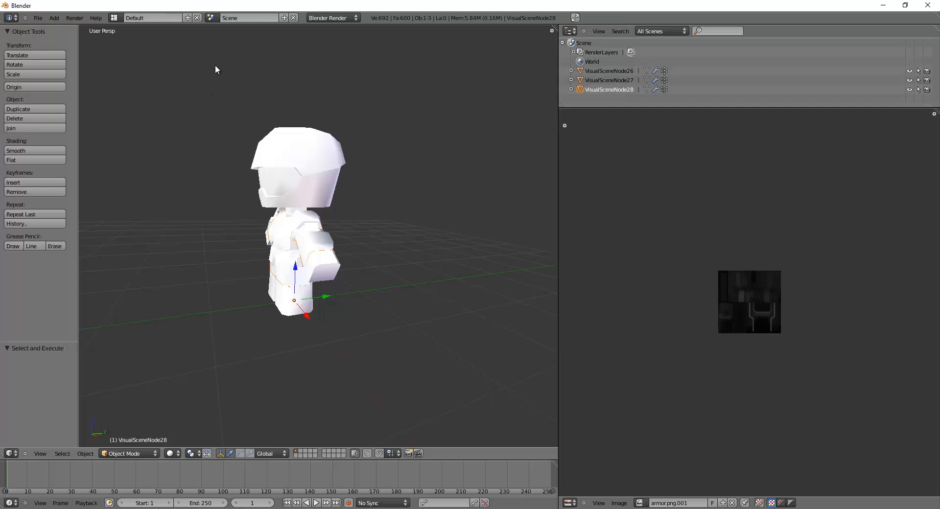
- Open the texture equip.png from the Combat Suit folder
left_click(619, 502)
left_click(627, 484)
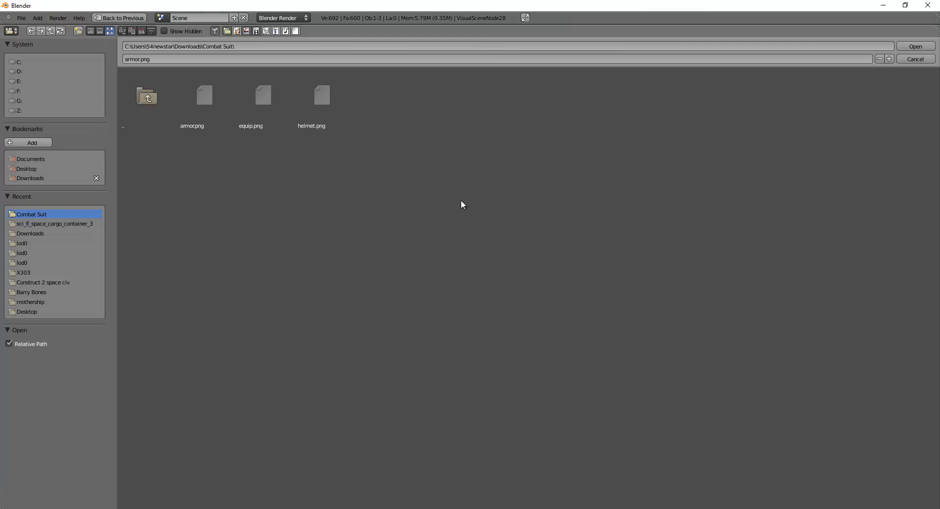
left_click(273, 116)
double_click(273, 116)
- Open the texture helmet.png from the Combat Suit folder
left_click(619, 502)
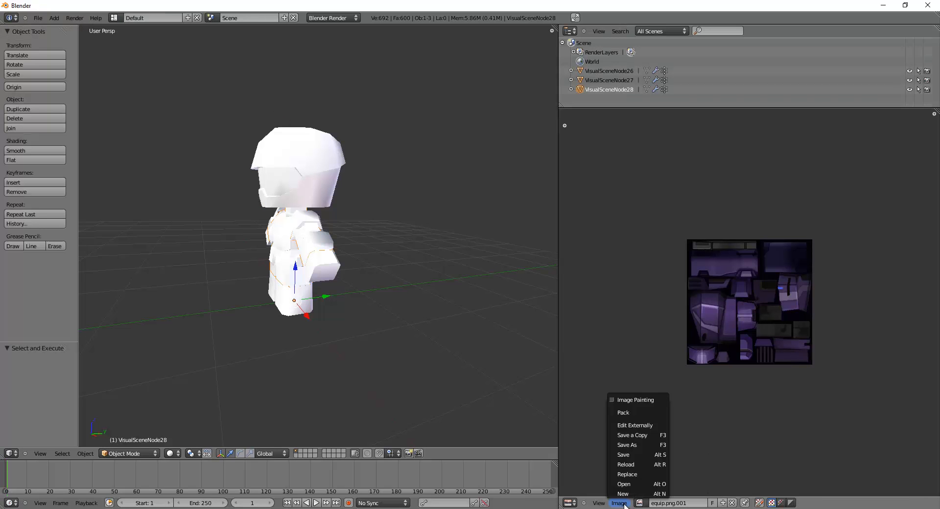
left_click(631, 484)
double_click(326, 96)
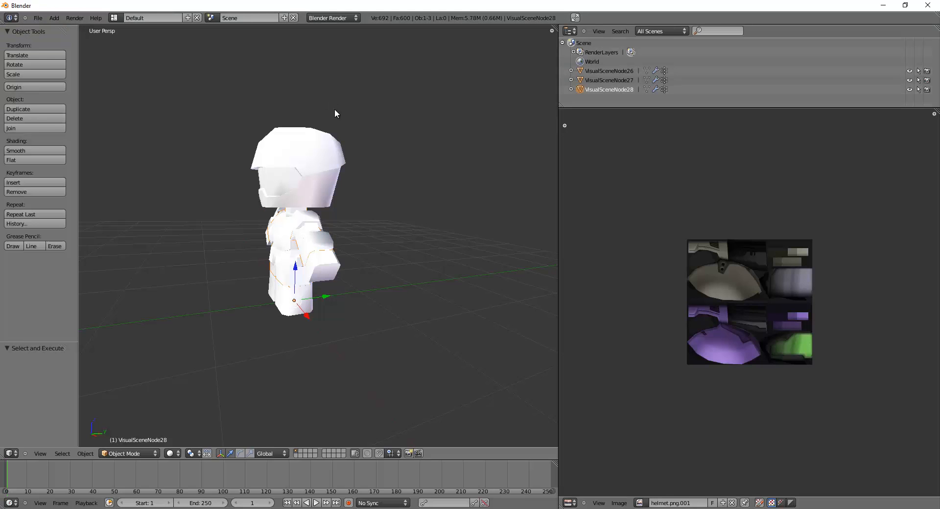
- Assign the image helmet.png to all faces of the helmet mesh VisualSceneNode26 in Edit Mode
middle_click_drag(334, 109, 400, 236)
right_click(272, 142)
middle_click_drag(346, 154, 331, 158)
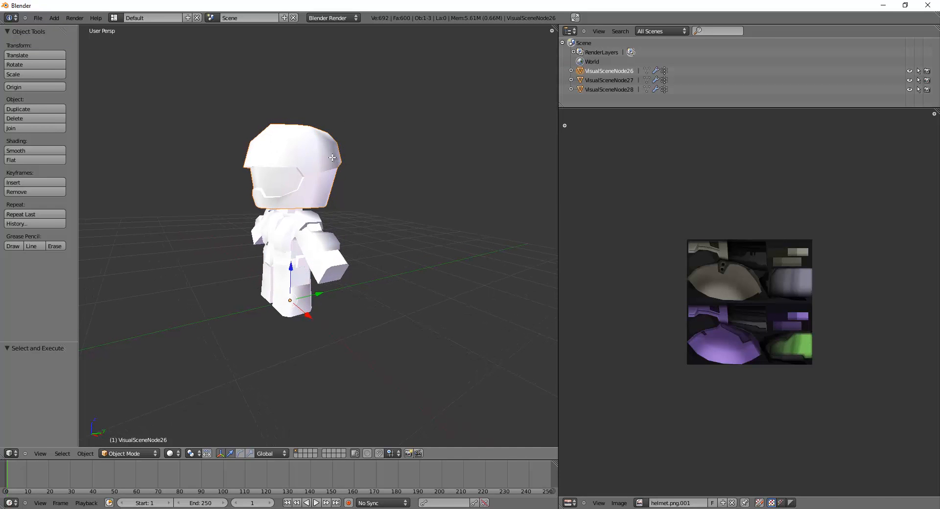
key("Tab")
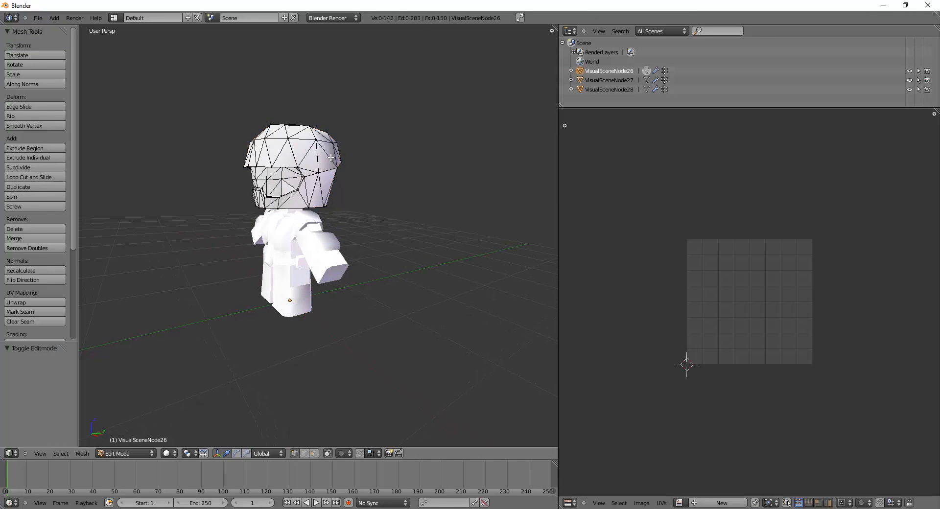
left_click(679, 503)
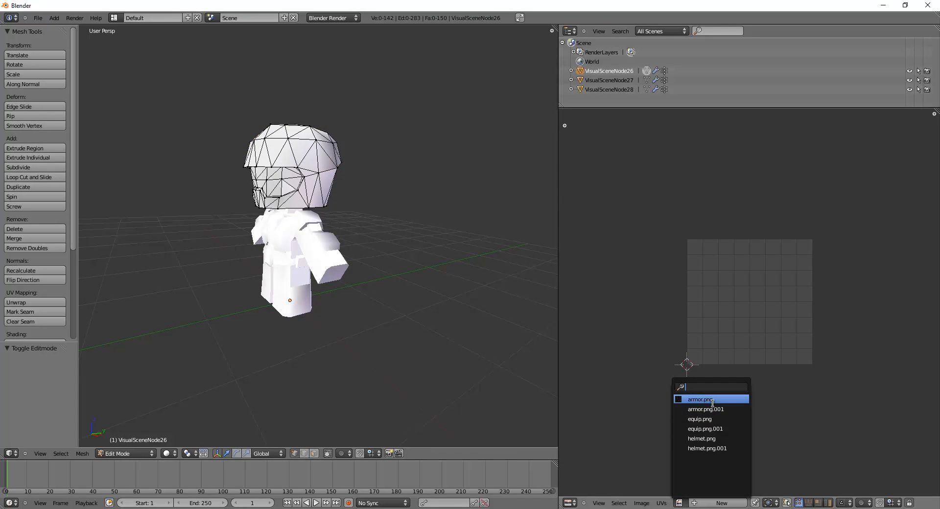
left_click(714, 438)
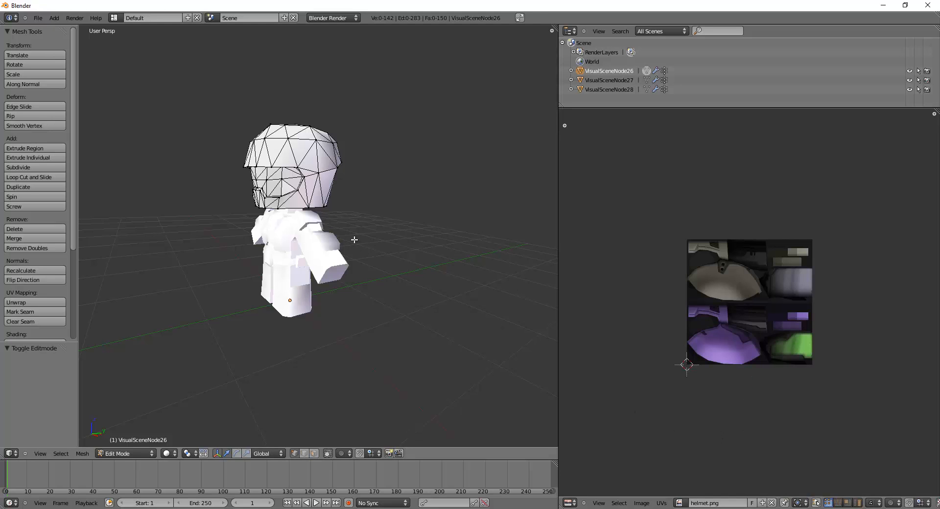
key("a")
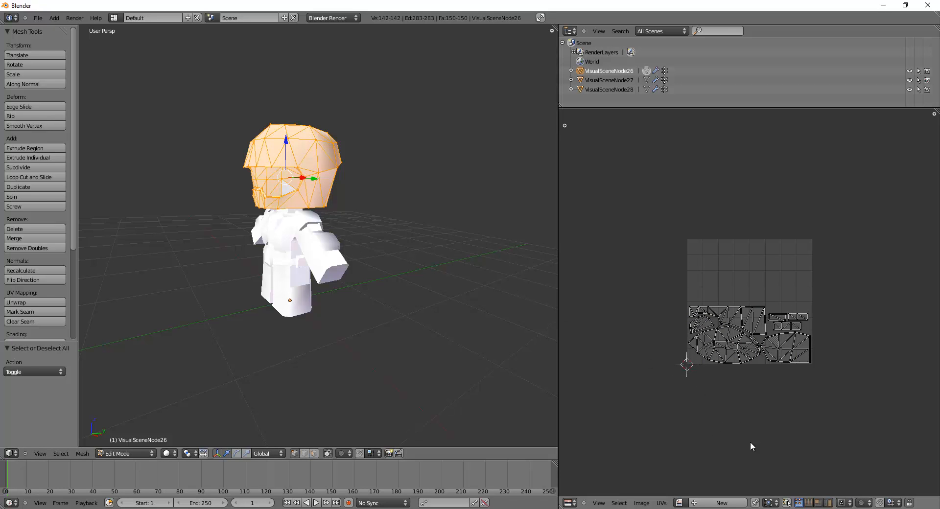
left_click(679, 503)
left_click(708, 438)
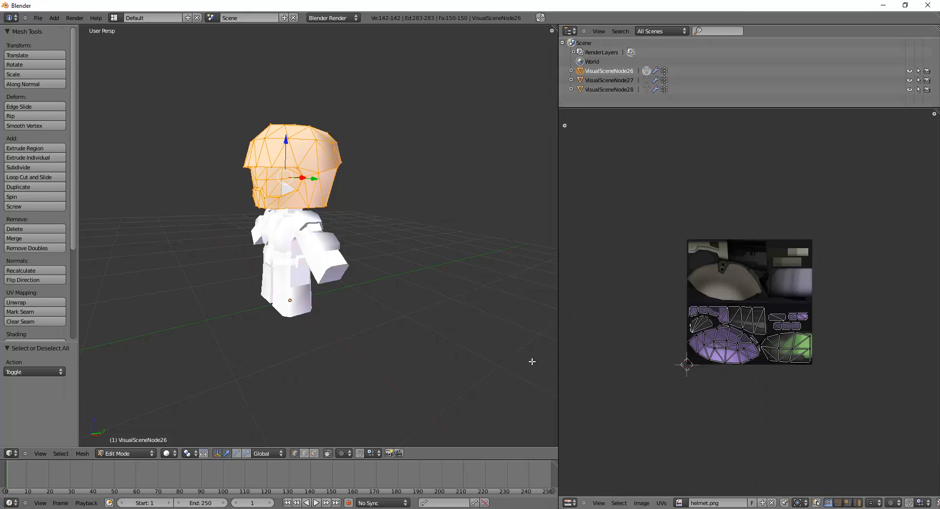
- Set the viewport shading to Textured and return the helmet mesh to Object Mode to check its texture
left_click(168, 453)
left_click(181, 415)
scroll(253, 367, "up", 4)
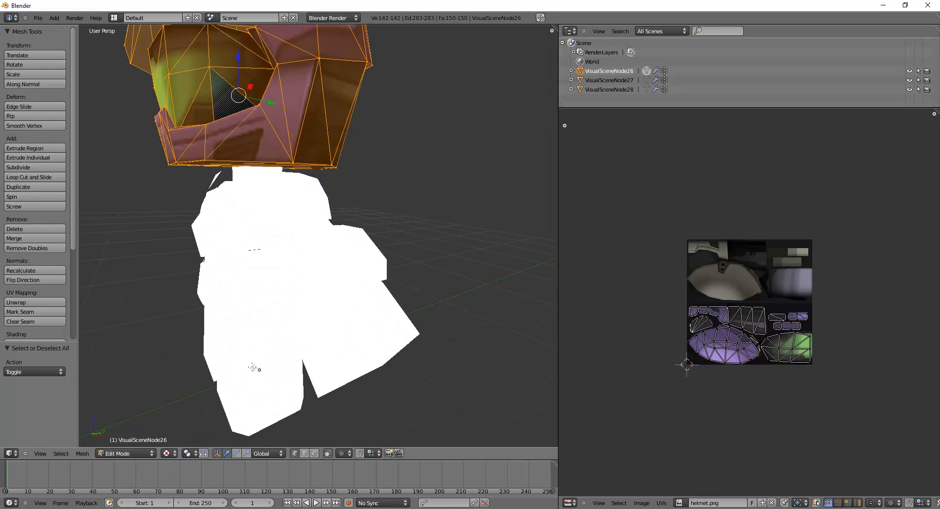
scroll(252, 367, "down", 3)
middle_click_drag(253, 367, 268, 382)
key("Tab")
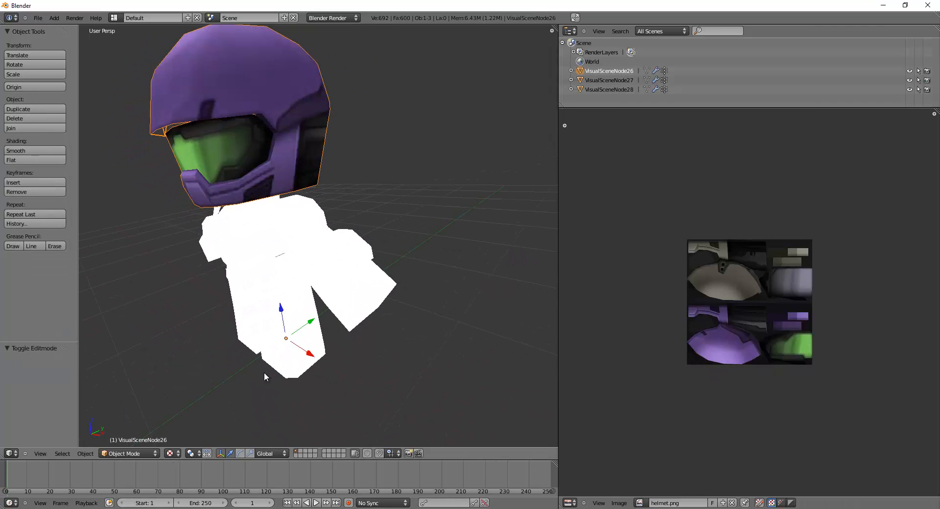
key("Tab")
key("Tab")
- Select all faces of the armour mesh VisualSceneNode27 in Edit Mode and assign the image armor.png to them
right_click(320, 230)
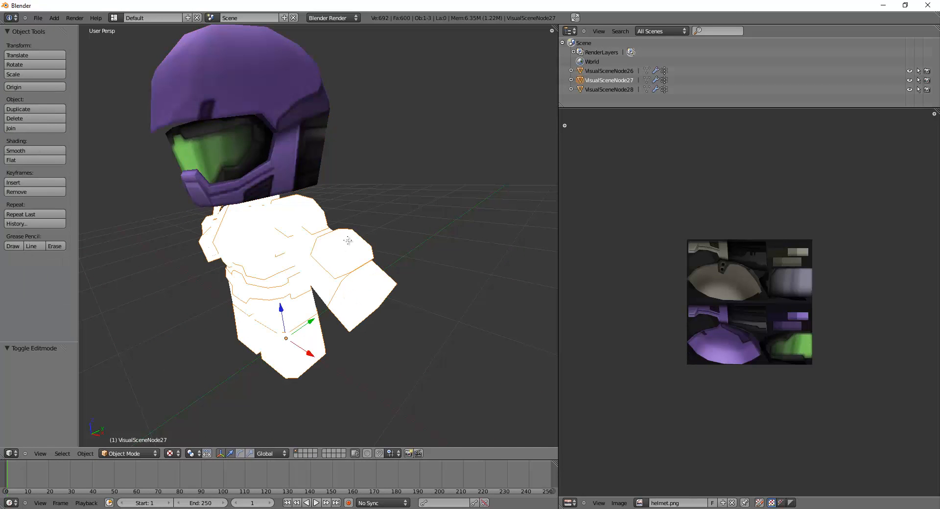
key("Tab")
key("a")
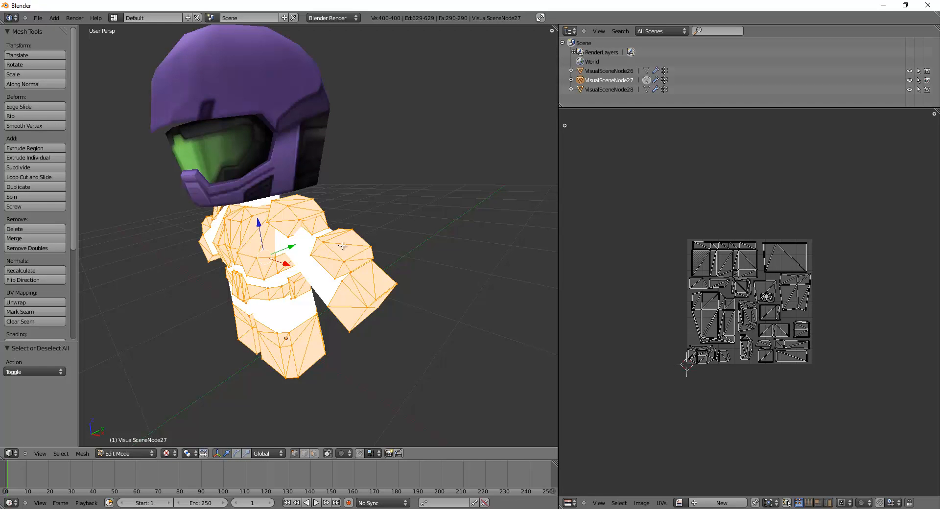
left_click(679, 503)
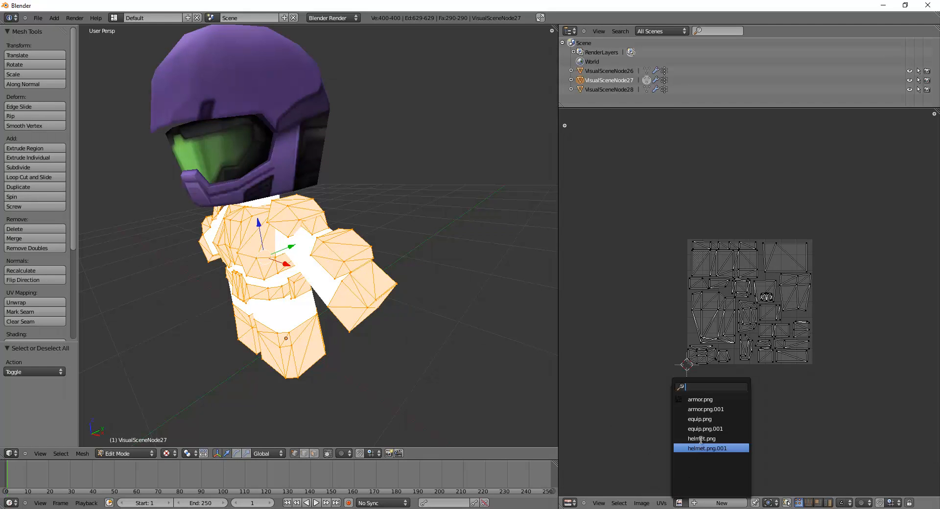
left_click(721, 400)
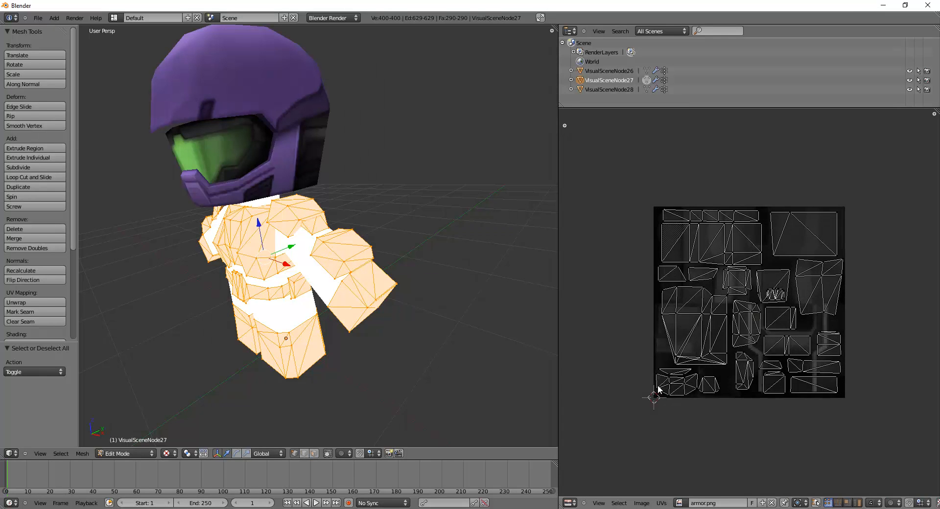
- Check the armour mesh in Object Mode, and replace its assigned image with equip.png
key("Tab")
middle_click_drag(359, 338, 448, 324)
key("Tab")
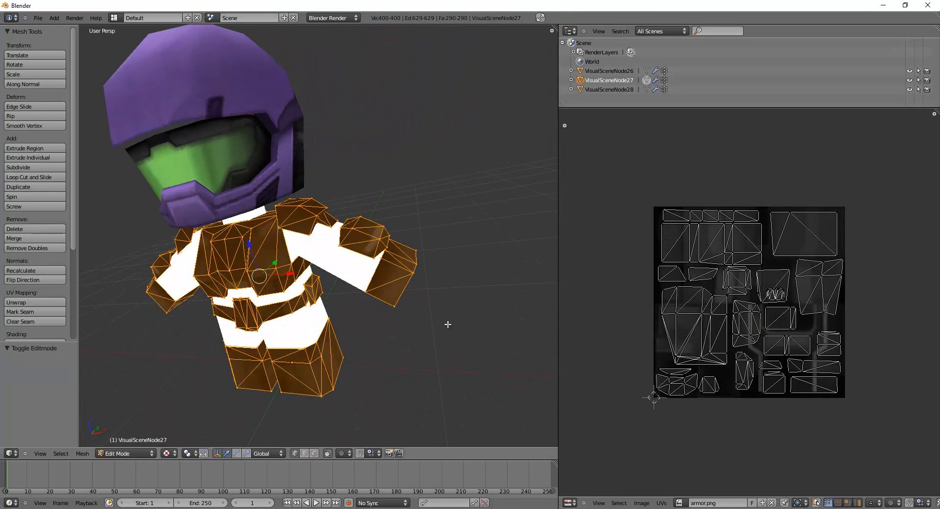
left_click(682, 504)
left_click(715, 420)
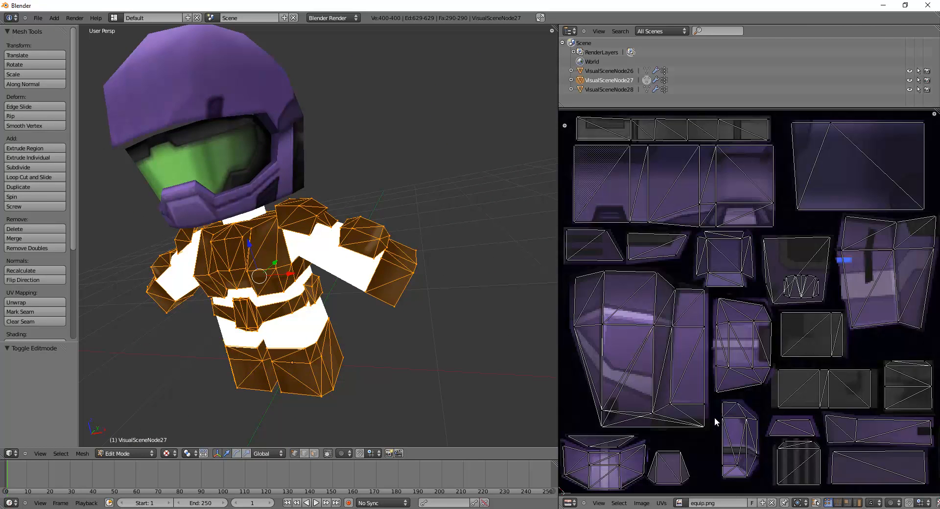
- Assign the image armor.png to all faces of the body mesh VisualSceneNode28 in Edit Mode and return it to Object Mode
middle_click_drag(220, 326, 321, 308)
key("Tab")
right_click(321, 308)
key("Tab")
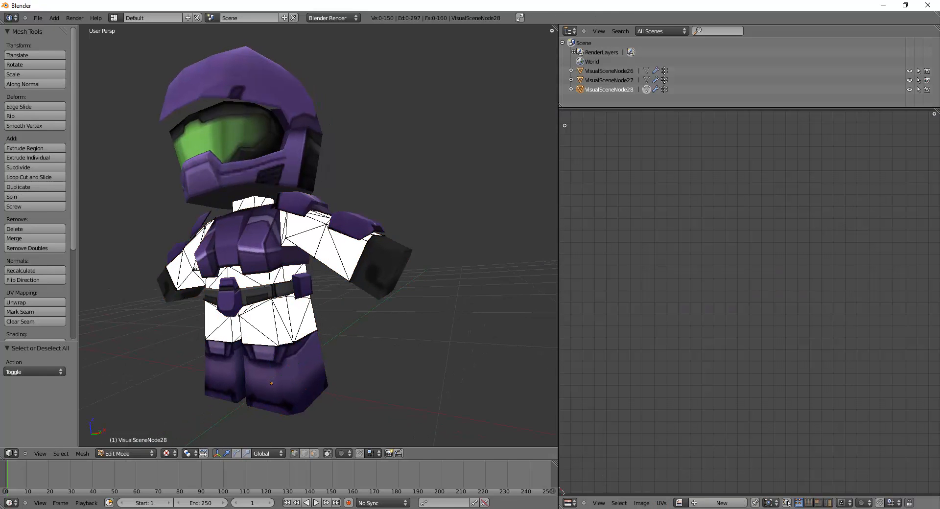
key("a")
left_click(679, 503)
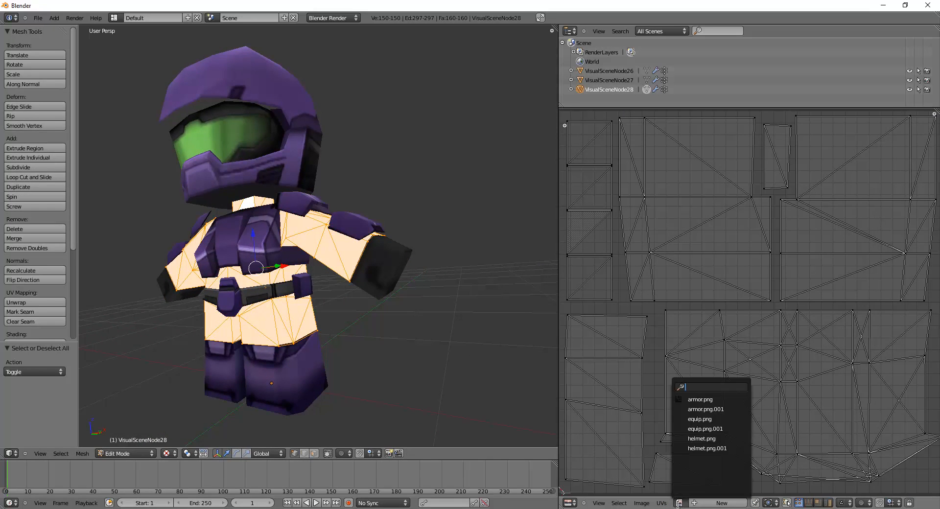
left_click(713, 399)
key("Tab")
- Select all three character meshes and join them into a single object
middle_click_drag(477, 324, 234, 192)
scroll(234, 192, "down", 5)
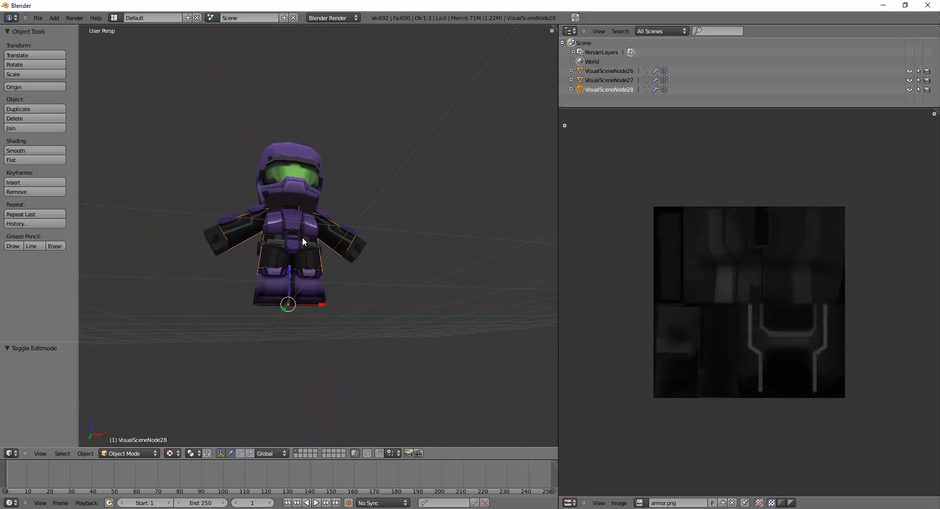
middle_click_drag(301, 237, 334, 331)
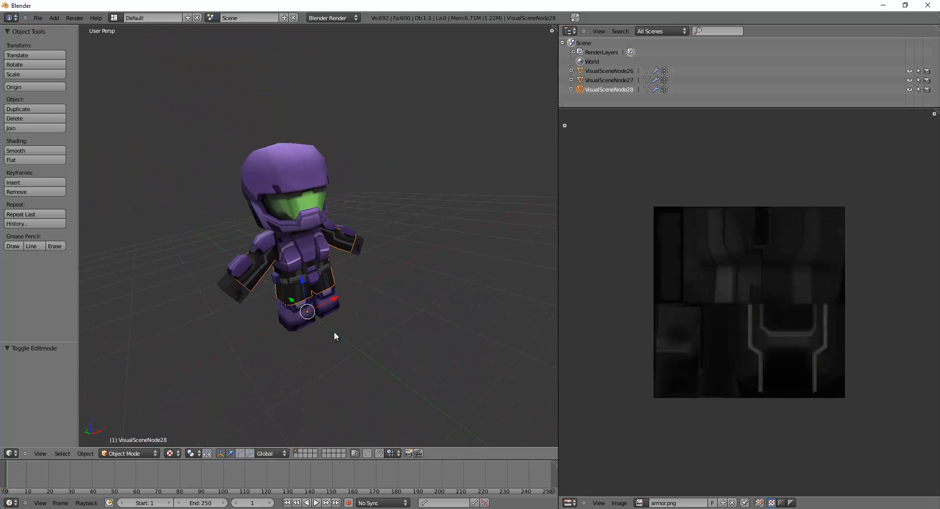
key("a")
key("ctrl+j")
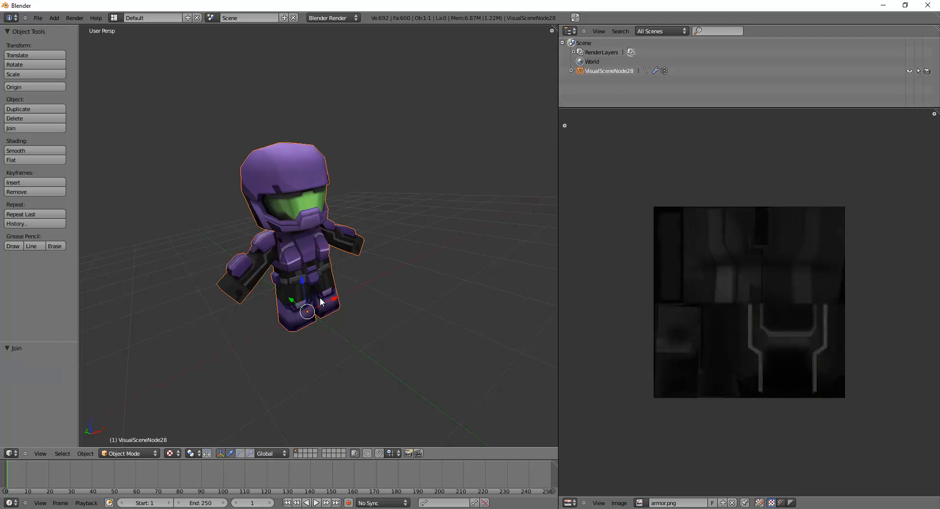
middle_click_drag(409, 289, 323, 311)
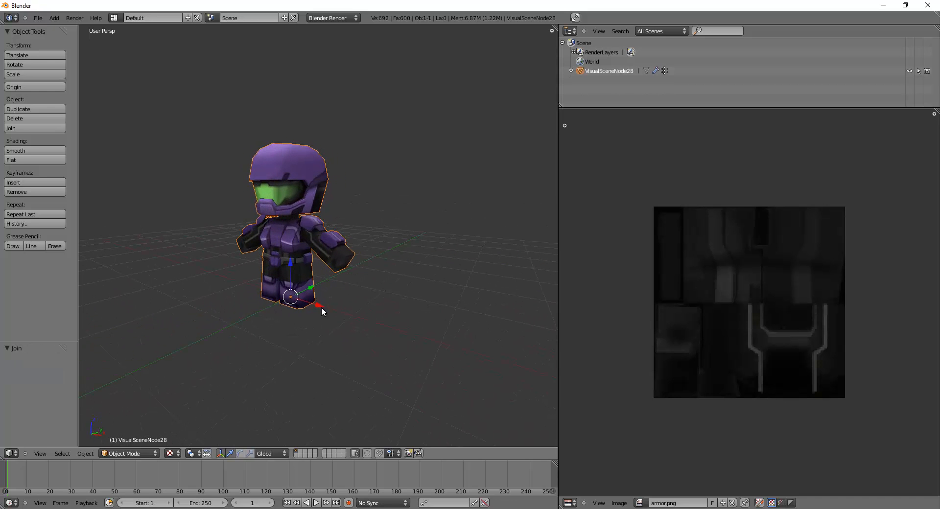
- Export the joined character as a Wavefront OBJ named CombatSuit into the Combat Suit downloads folder
left_click(37, 17)
mouse_move(79, 167)
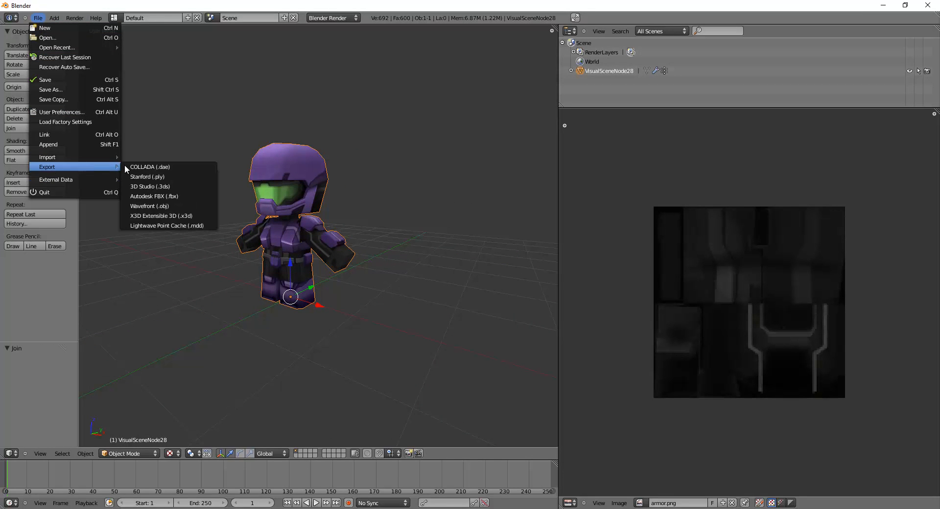
left_click(166, 207)
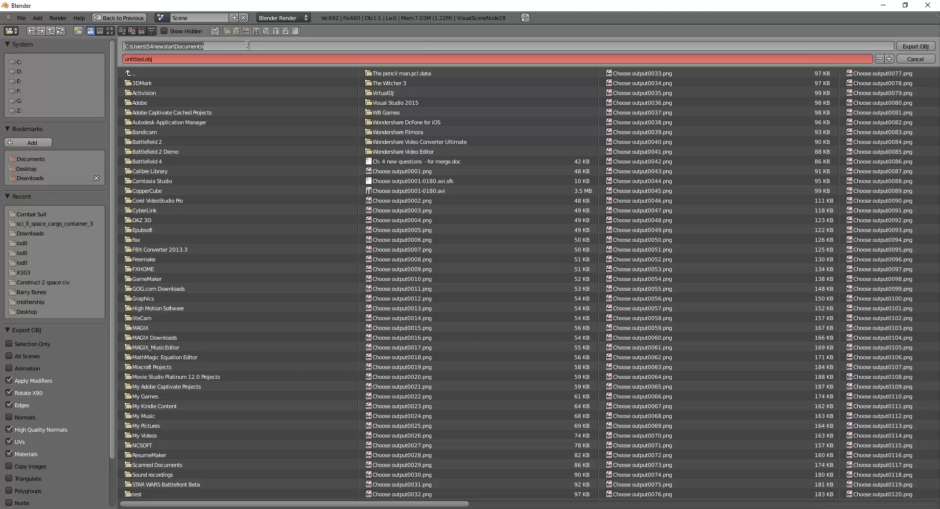
left_click(31, 214)
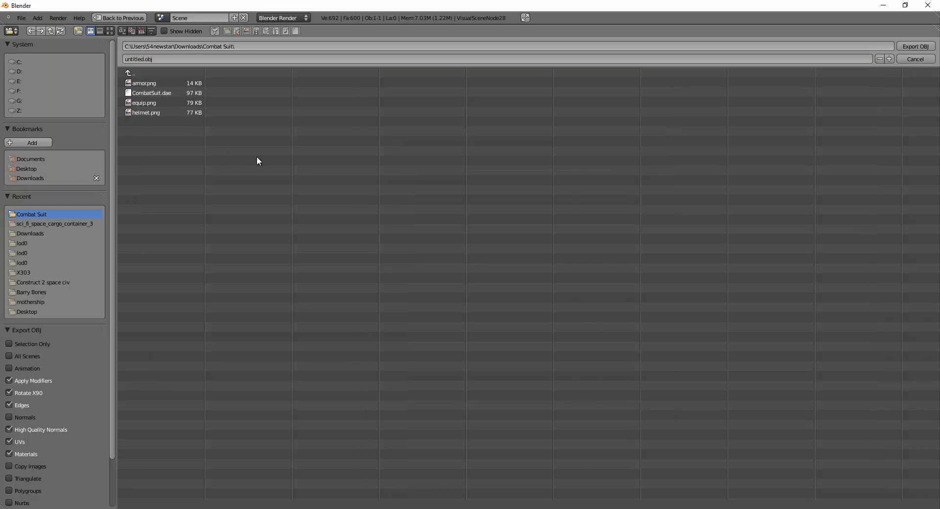
left_click(162, 59)
type("CombatSuit")
left_click(915, 47)
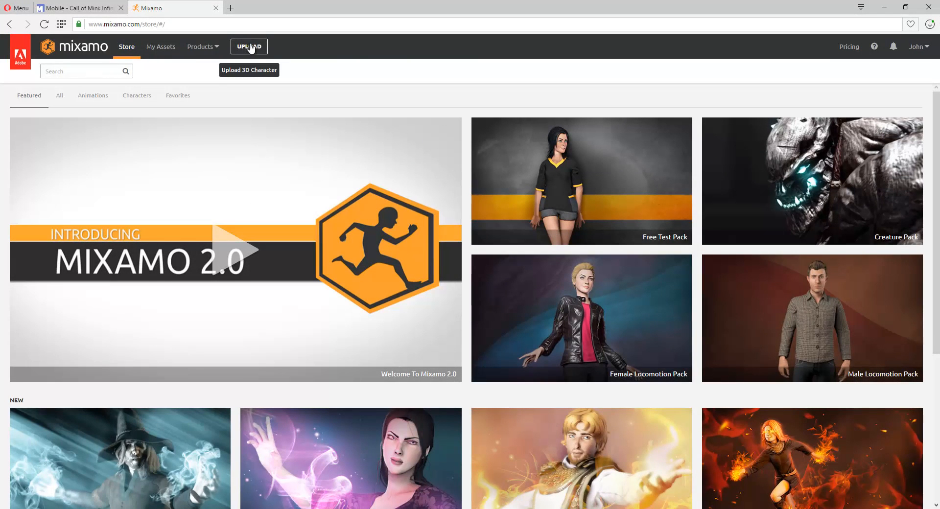
- Switch to the Mixamo website, upload the CombatSuit character file and accept its orientation in the Auto-Rigger
left_click(243, 50)
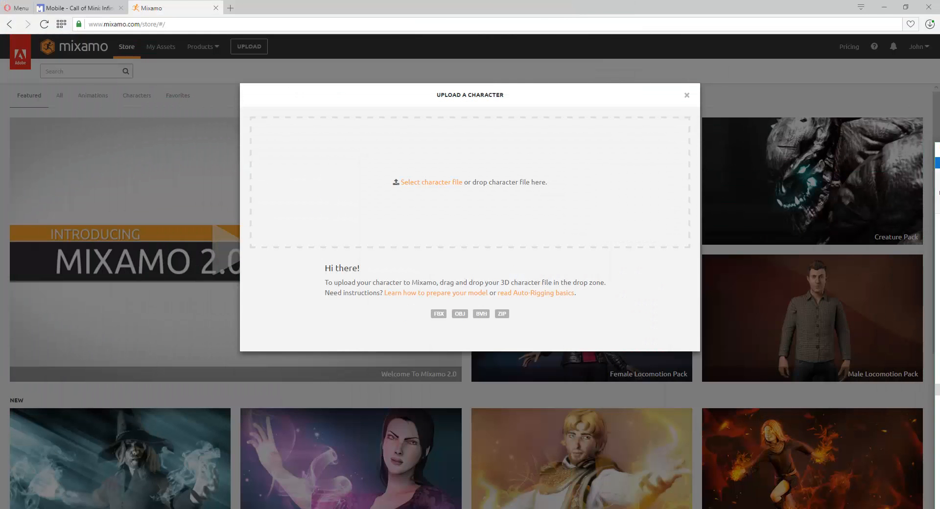
left_click_drag(767, 208, 477, 214)
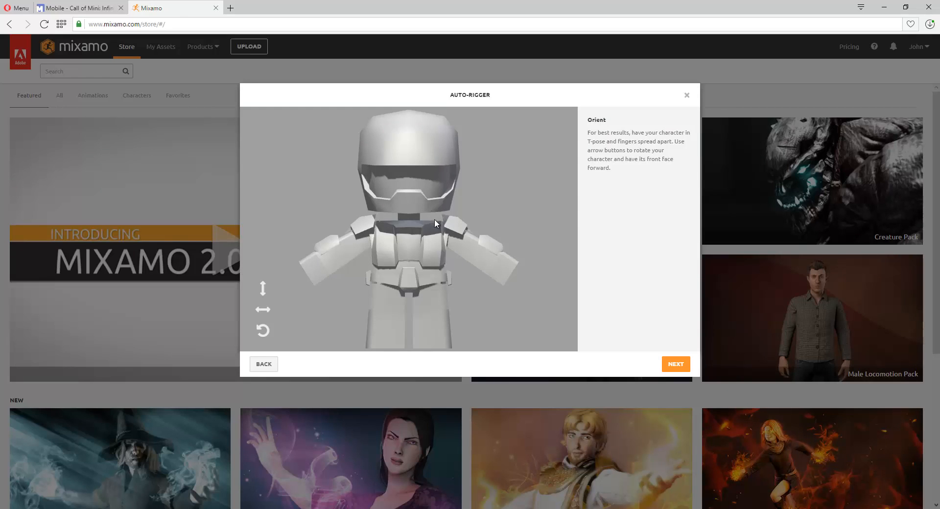
left_click(676, 365)
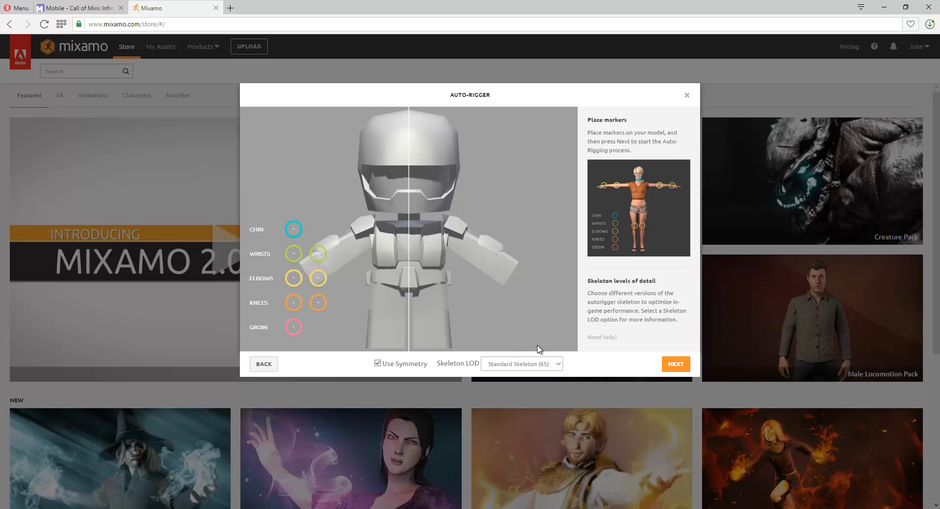
- Place the chin, wrist, elbow, knee and groin markers on the character with symmetry on
mouse_move(293, 230)
left_mouse_down()
mouse_move(391, 227)
mouse_move(409, 210)
left_mouse_up()
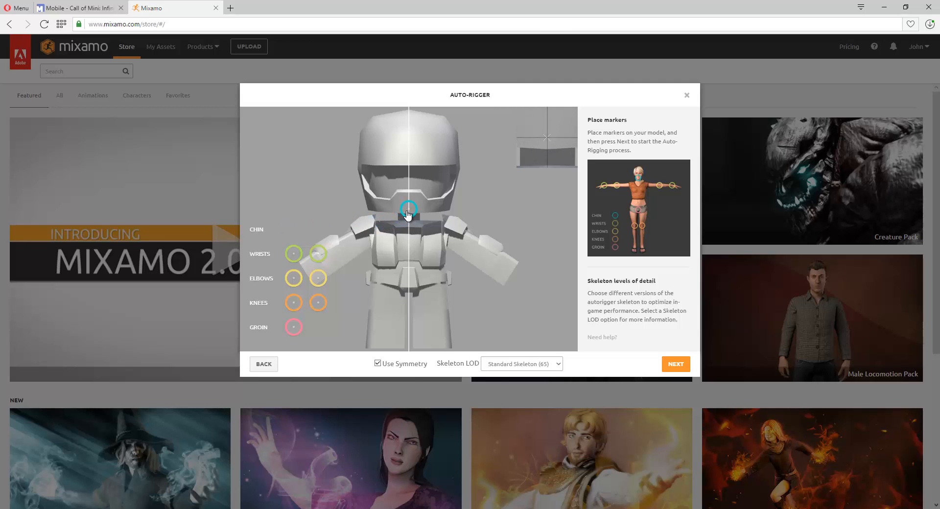
mouse_move(303, 256)
left_mouse_down()
mouse_move(342, 260)
mouse_move(319, 260)
mouse_move(338, 267)
mouse_move(356, 249)
mouse_move(348, 250)
left_mouse_up()
mouse_move(297, 306)
left_mouse_down()
mouse_move(388, 334)
mouse_move(385, 323)
left_mouse_up()
left_click_drag(294, 327, 407, 289)
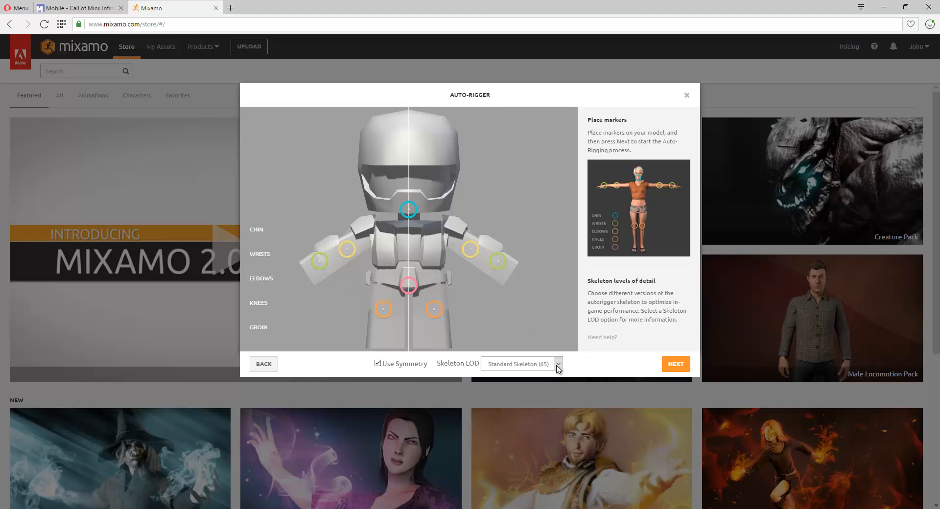
- Choose the No Fingers (25) skeleton level of detail and submit the character for auto-rigging
left_click(522, 364)
left_click(525, 375)
left_click(531, 365)
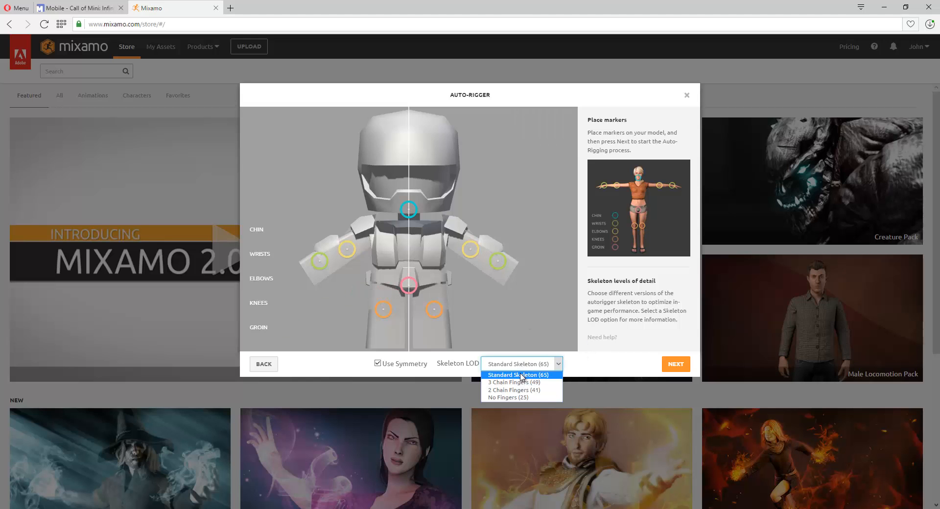
left_click(521, 382)
left_click(533, 364)
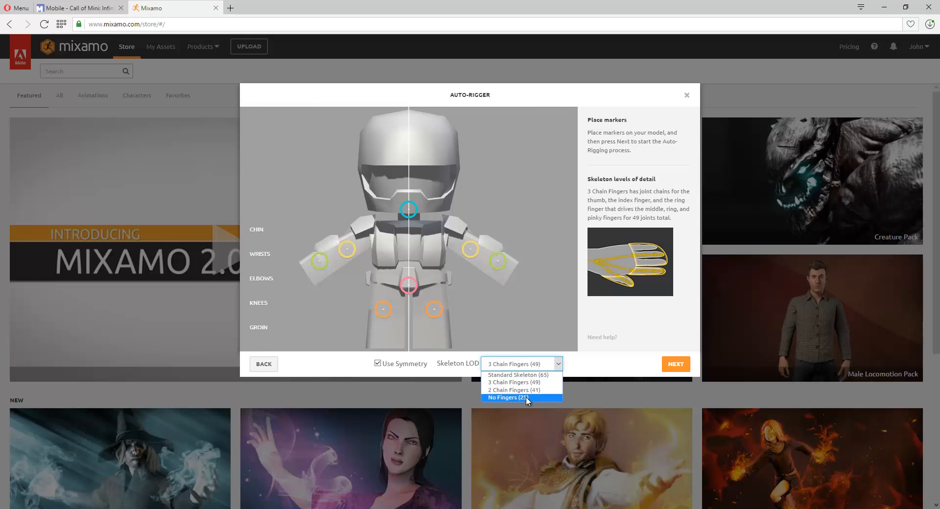
left_click(534, 393)
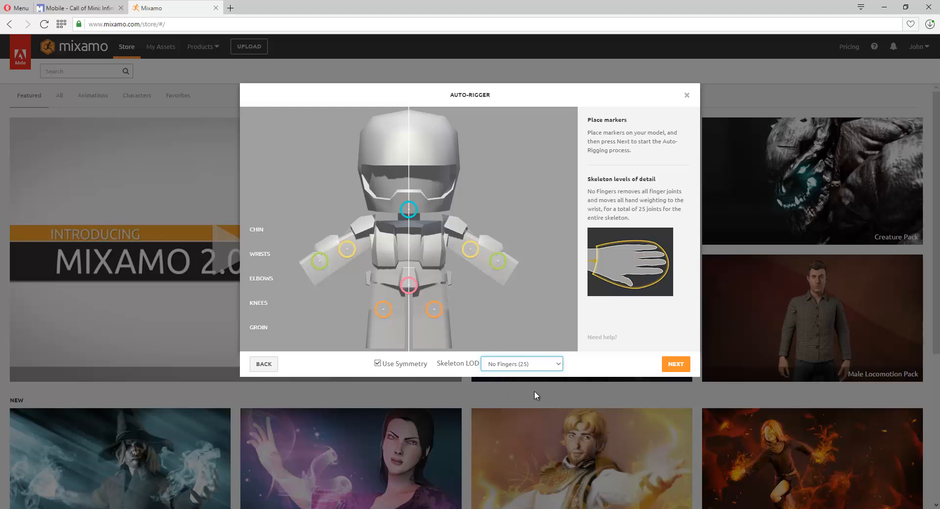
left_click(674, 365)
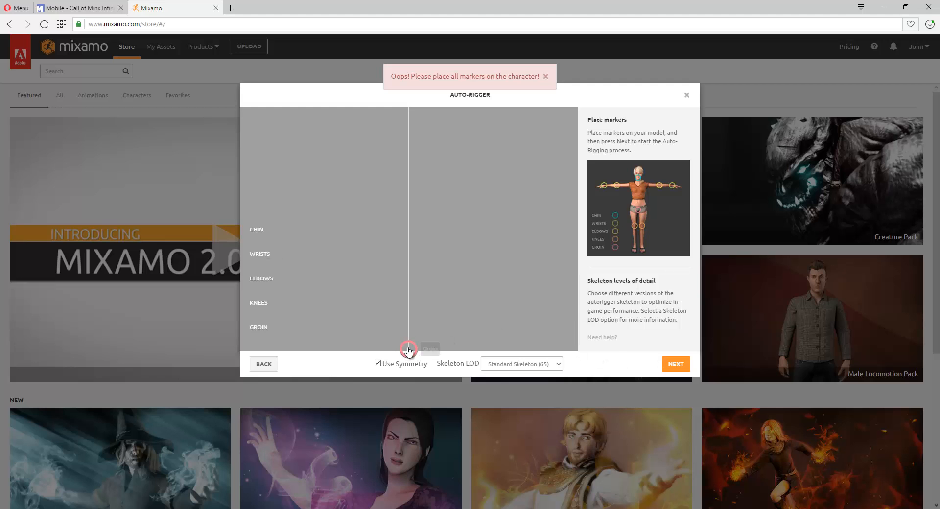
- Go back to the character upload stage, upload the CombatSuit file again and accept its orientation
left_click_drag(408, 349, 409, 323)
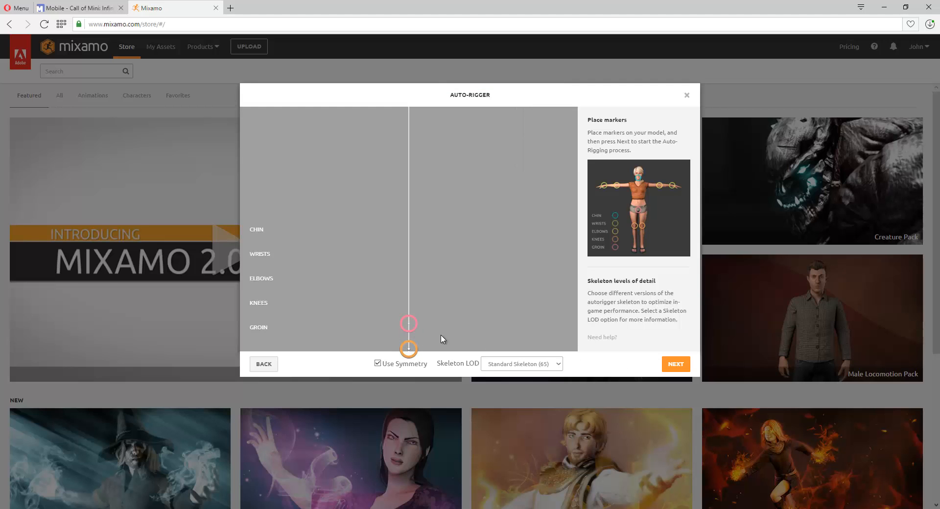
left_click(263, 363)
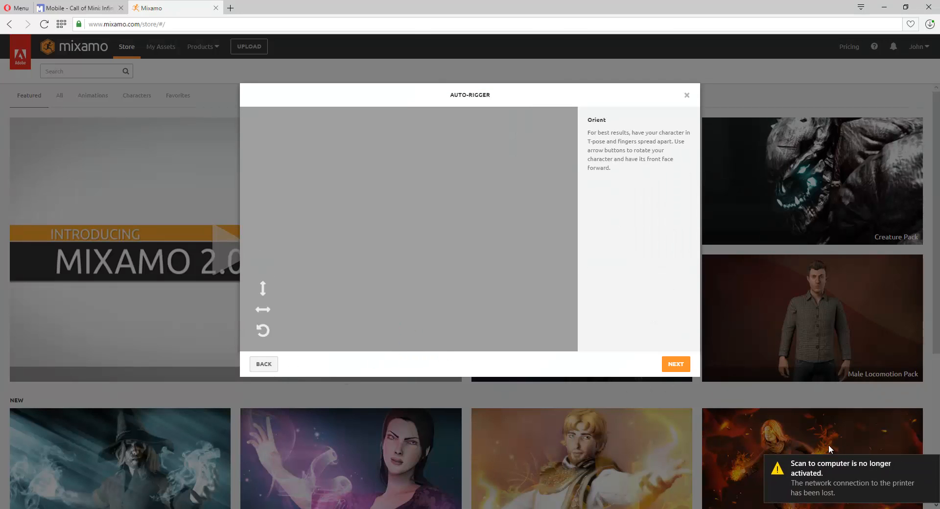
left_click(928, 465)
left_click(272, 366)
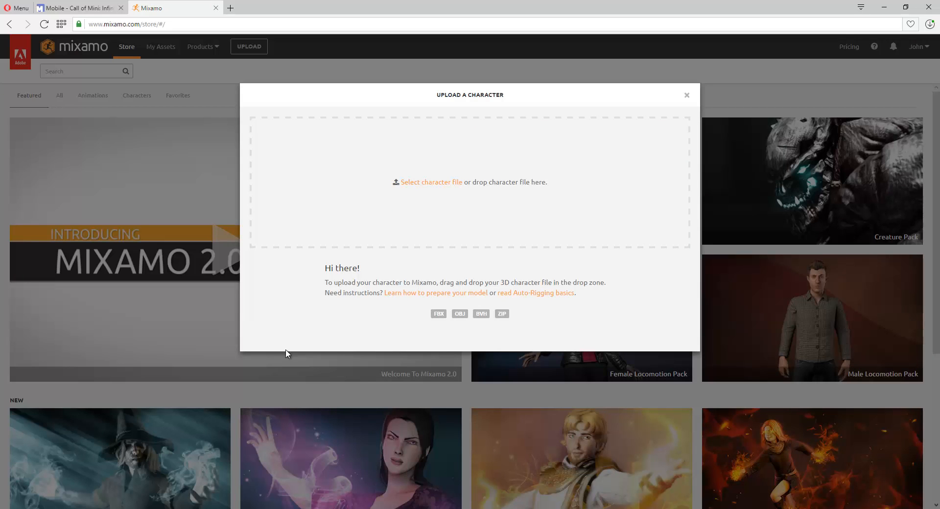
left_click_drag(715, 291, 517, 212)
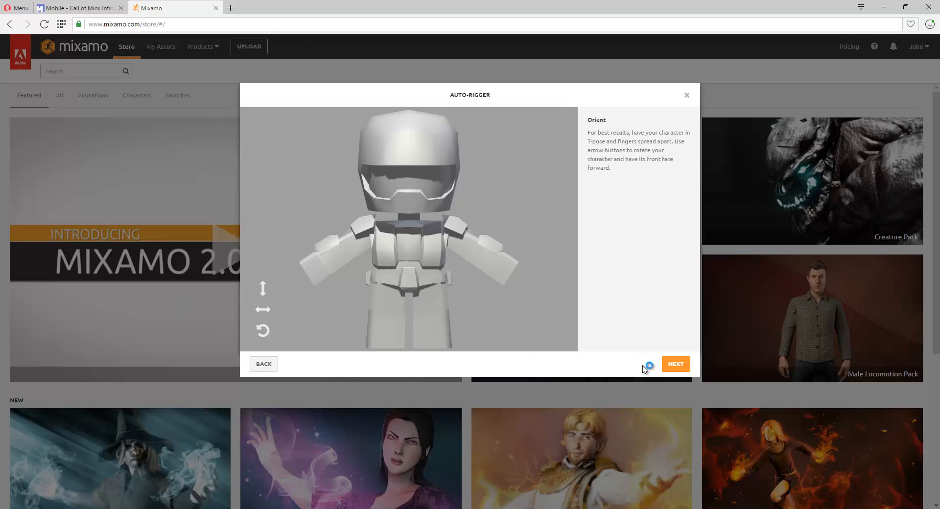
left_click(676, 364)
- Place the chin, elbow, knee and groin markers on the character, with the wrist markers near the ends of the forearms
left_click_drag(294, 229, 408, 211)
left_click_drag(294, 256, 334, 262)
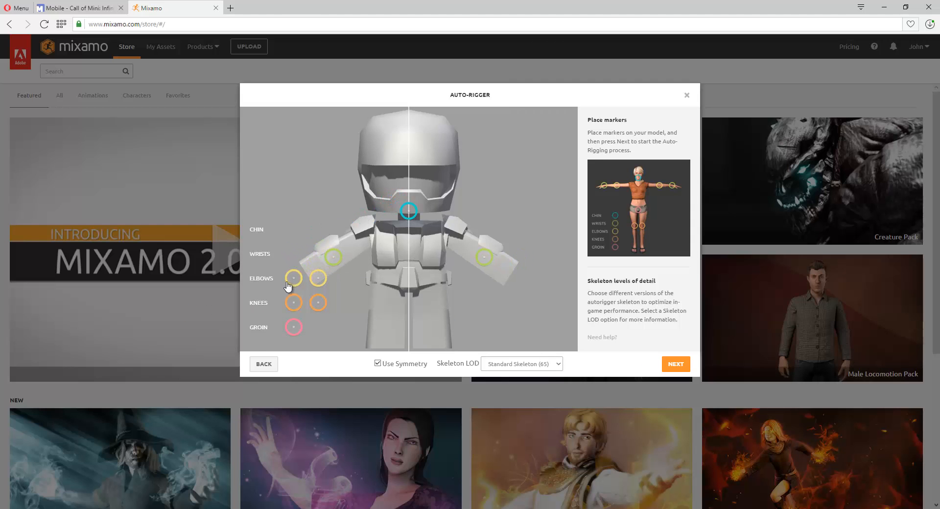
left_click_drag(287, 283, 354, 249)
mouse_move(293, 304)
left_mouse_down()
mouse_move(369, 332)
mouse_move(388, 312)
left_mouse_up()
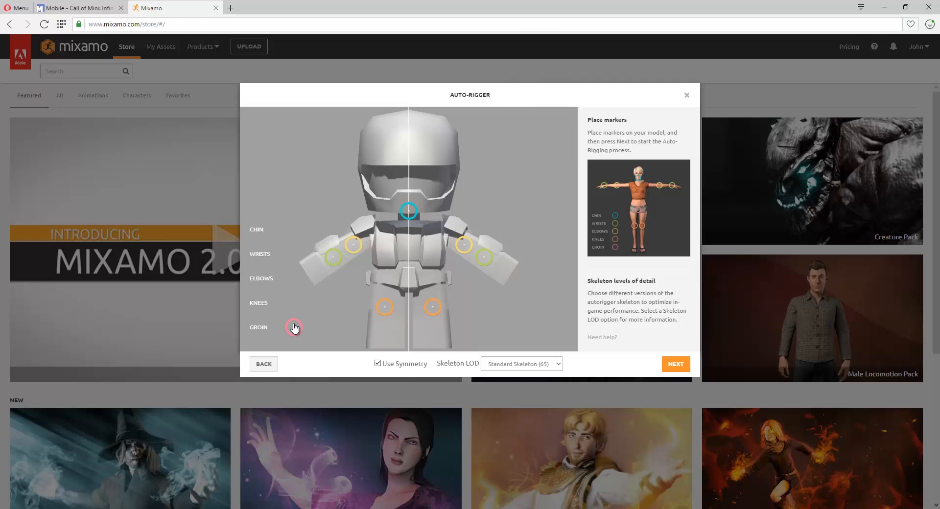
left_click_drag(294, 327, 408, 286)
left_click_drag(334, 258, 321, 269)
- Set the Skeleton LOD to No Fingers (25) and start the auto-rigging
left_click(558, 364)
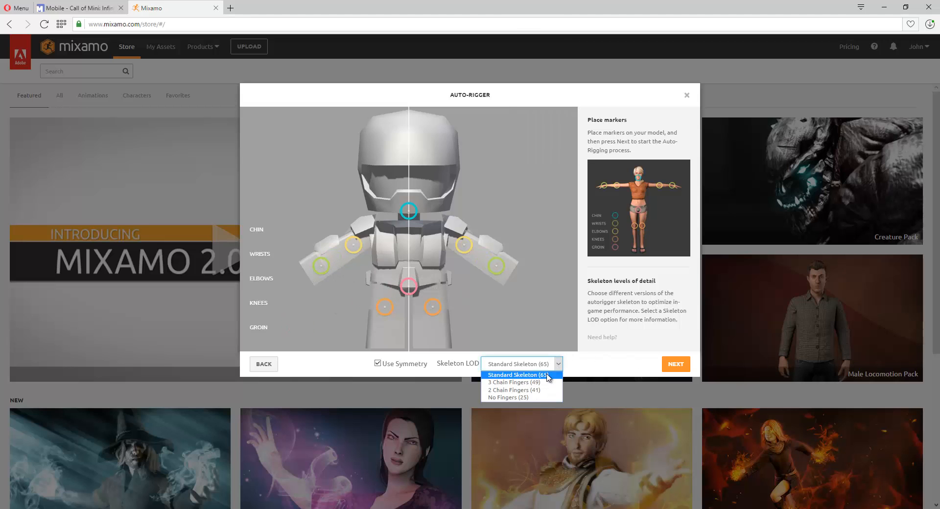
left_click(530, 396)
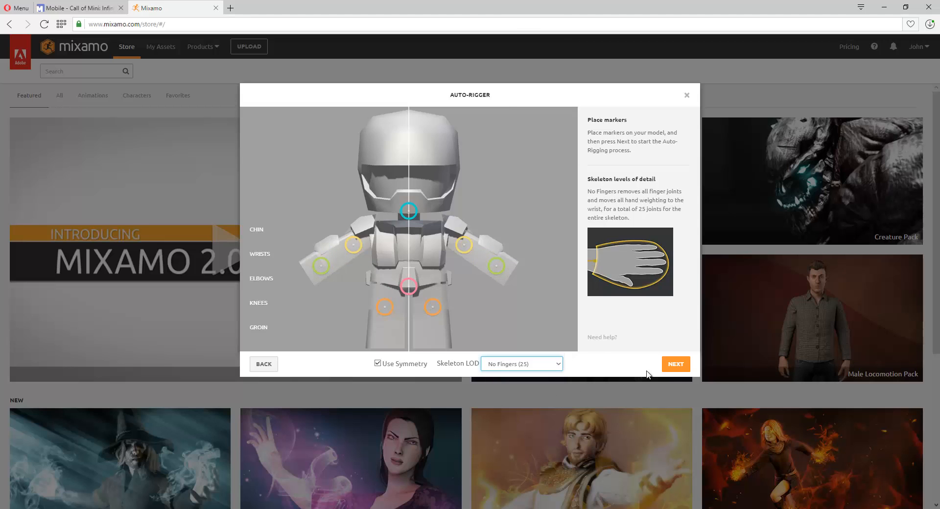
left_click(675, 364)
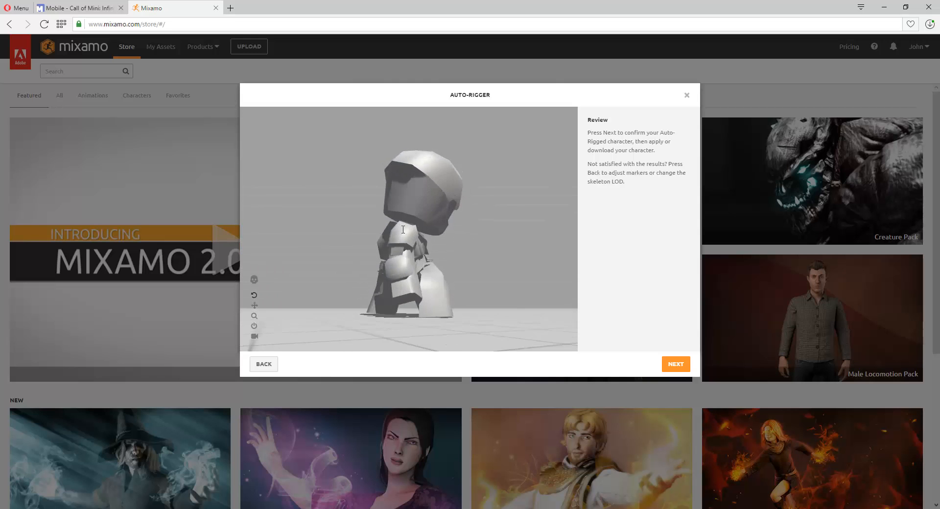
- Accept the auto-rigged character for animating and search the store's animations for idle
left_click(687, 371)
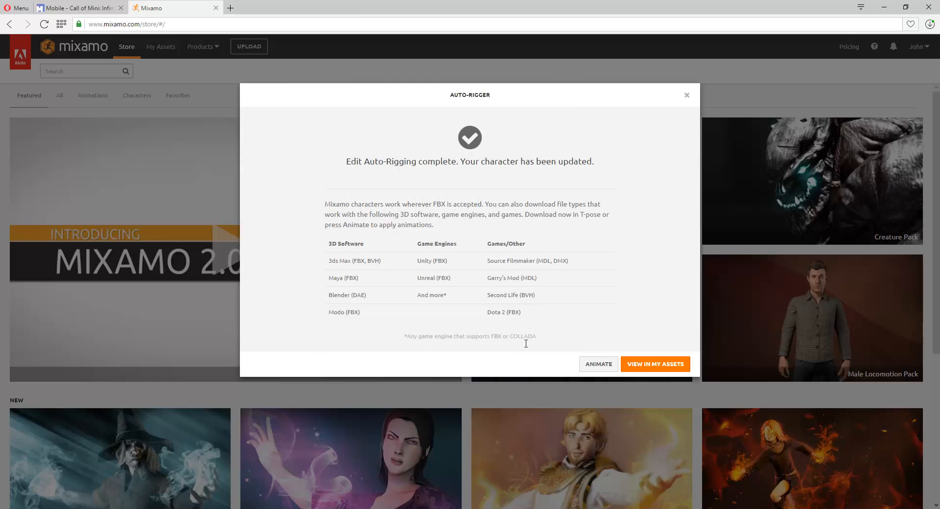
left_click(597, 366)
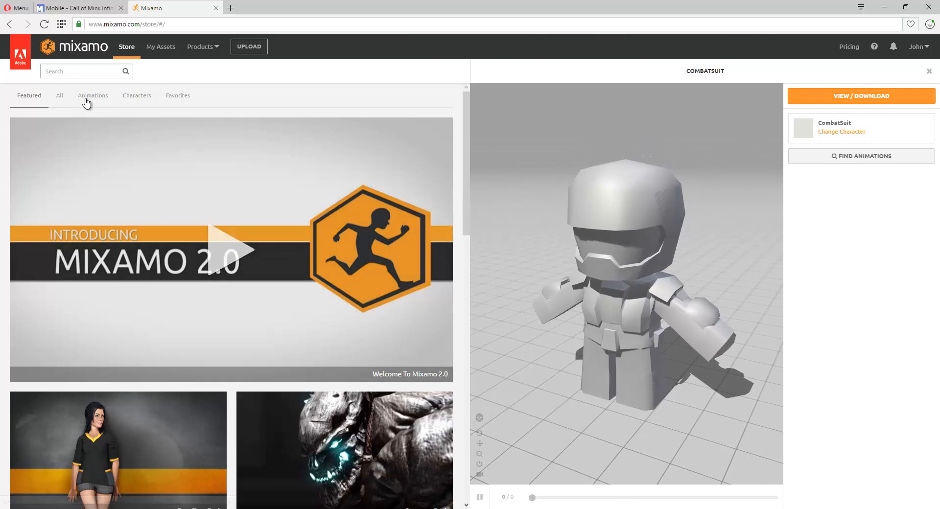
left_click(91, 96)
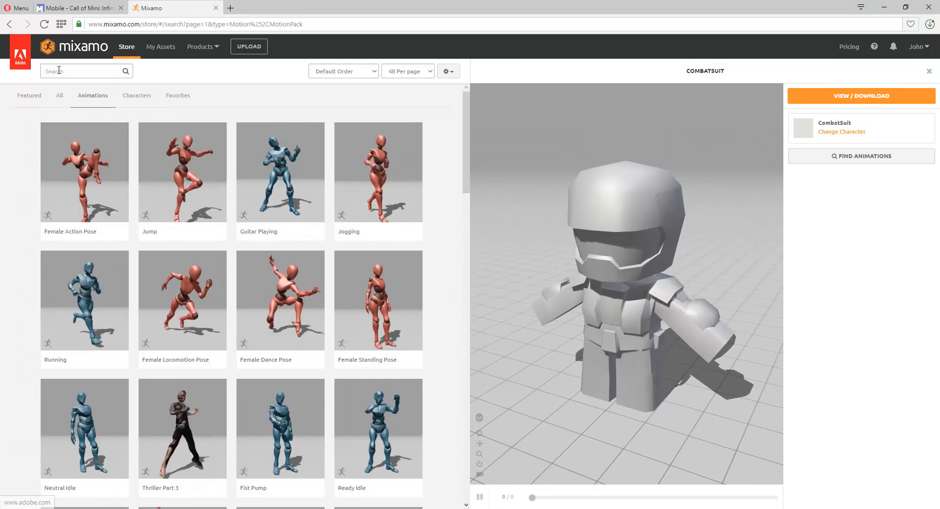
left_click(75, 71)
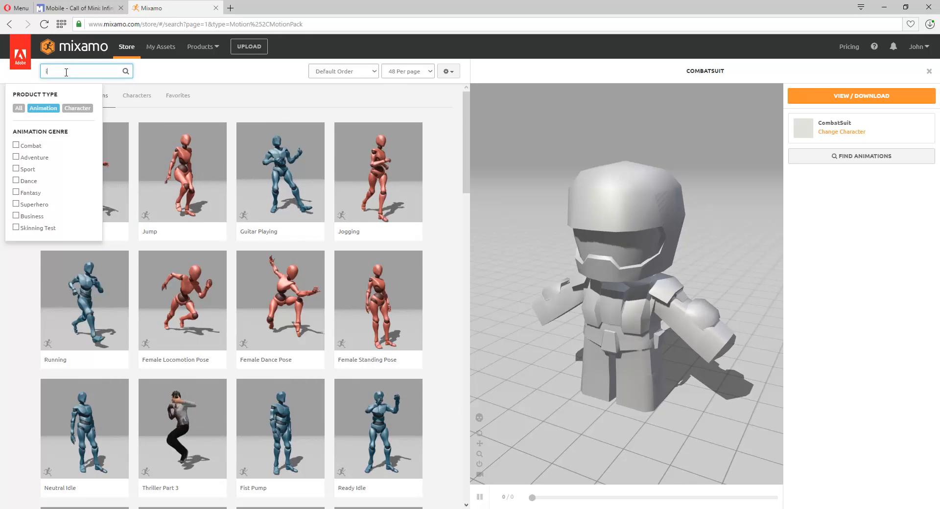
key("Return")
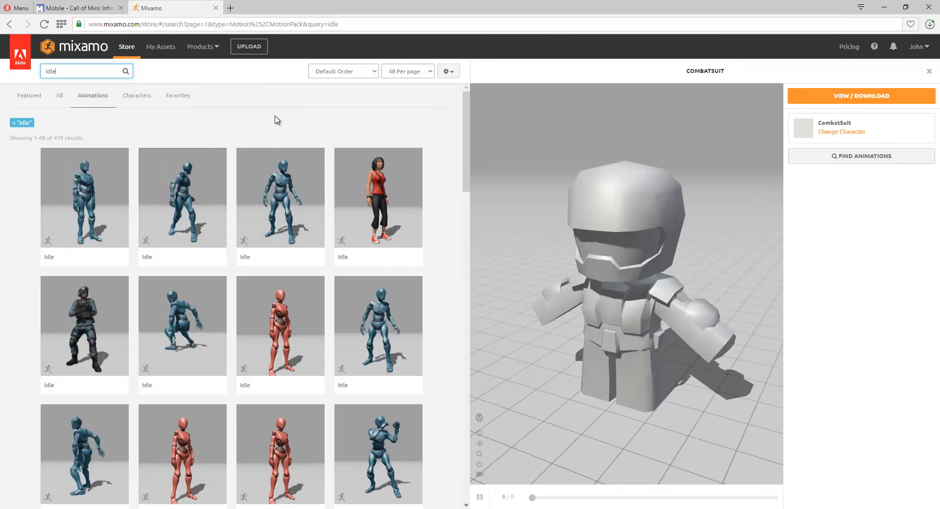
- Apply the third Idle animation in the results to the CombatSuit character and preview it from another angle
left_click(282, 179)
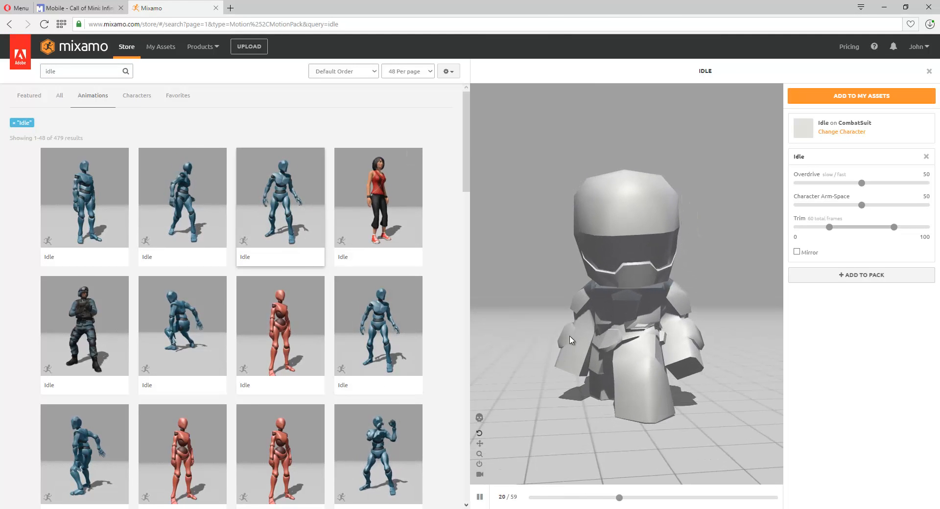
left_click_drag(569, 337, 579, 317)
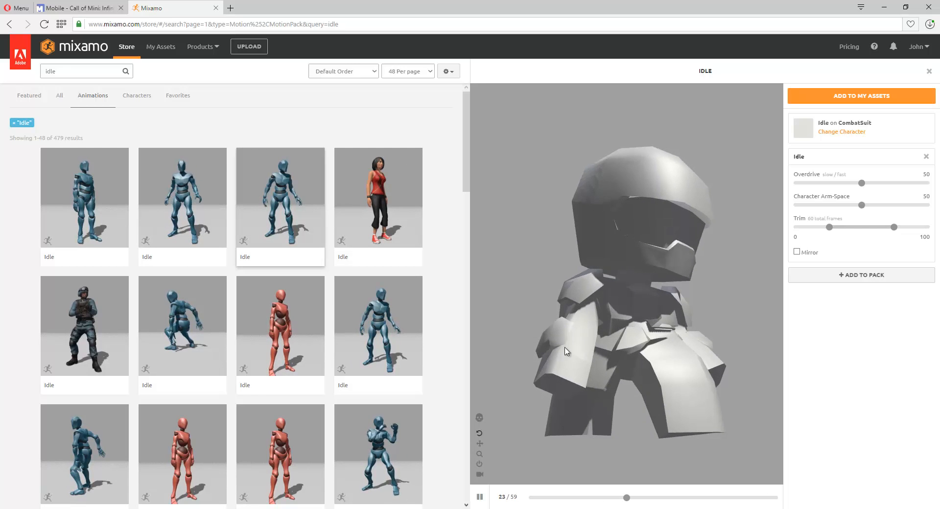
- Preview the current Idle from other angles and try the fighting-stance Idle in the third results row on the CombatSuit character
left_click_drag(597, 360, 639, 388)
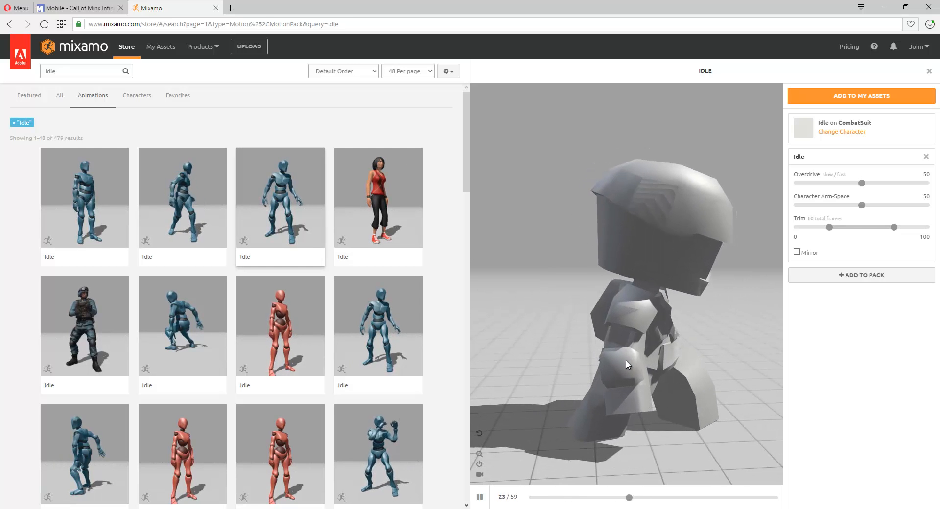
left_click_drag(630, 356, 547, 373)
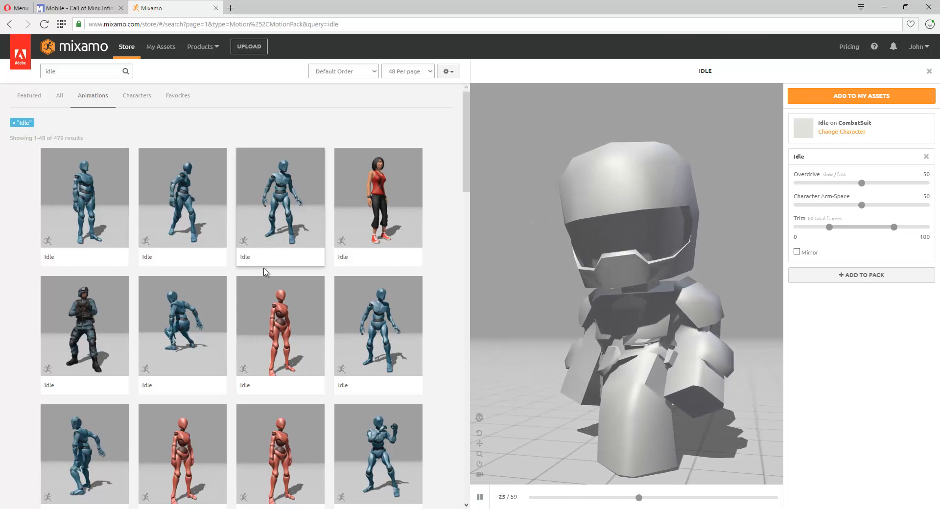
left_click(370, 442)
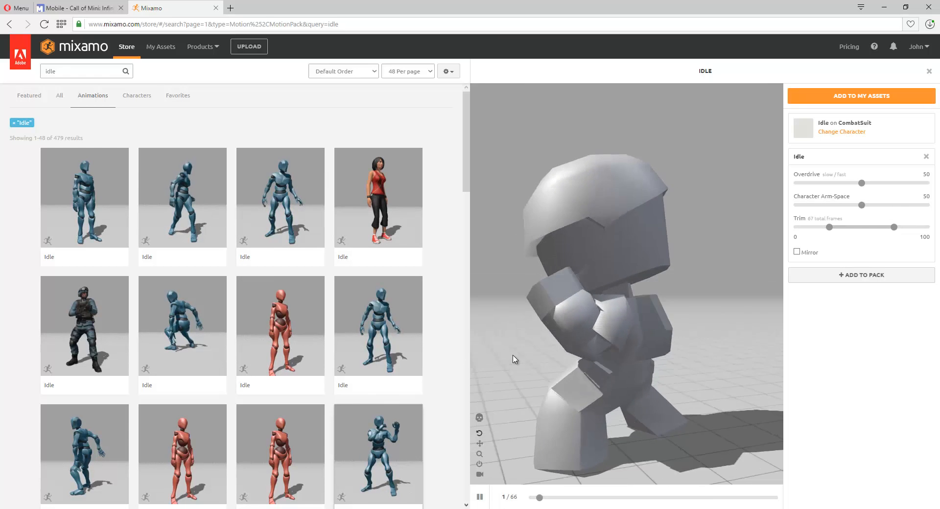
- Reapply the third Idle animation in the first results row and add it to the CombatSuit animation pack
left_click(303, 231)
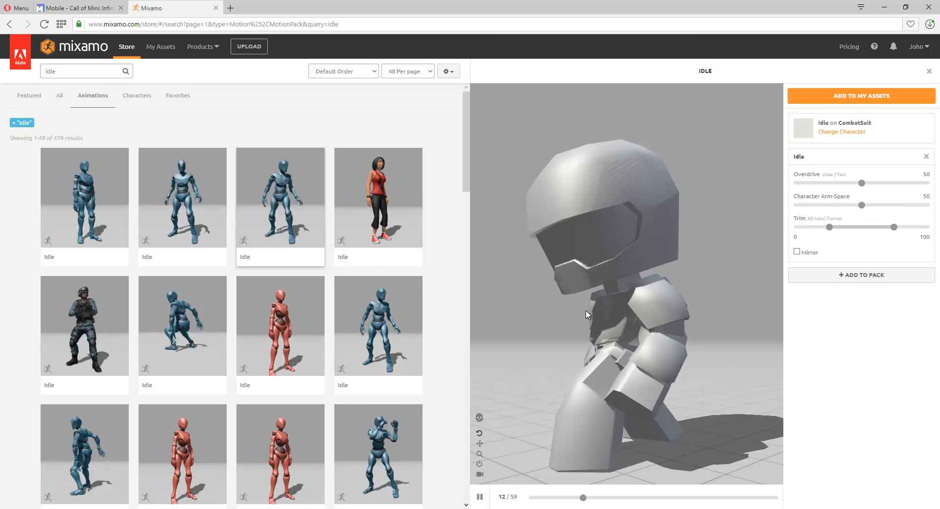
scroll(304, 319, "down", 10)
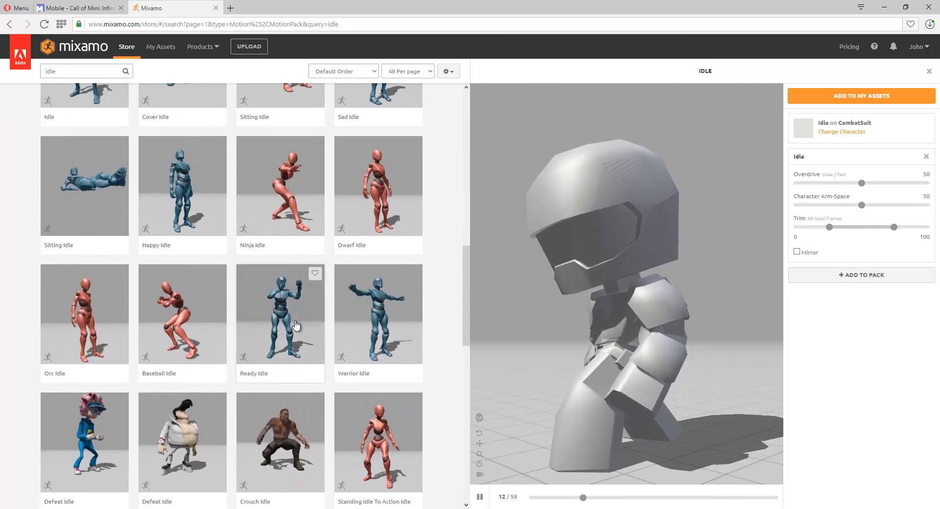
scroll(311, 287, "up", 10)
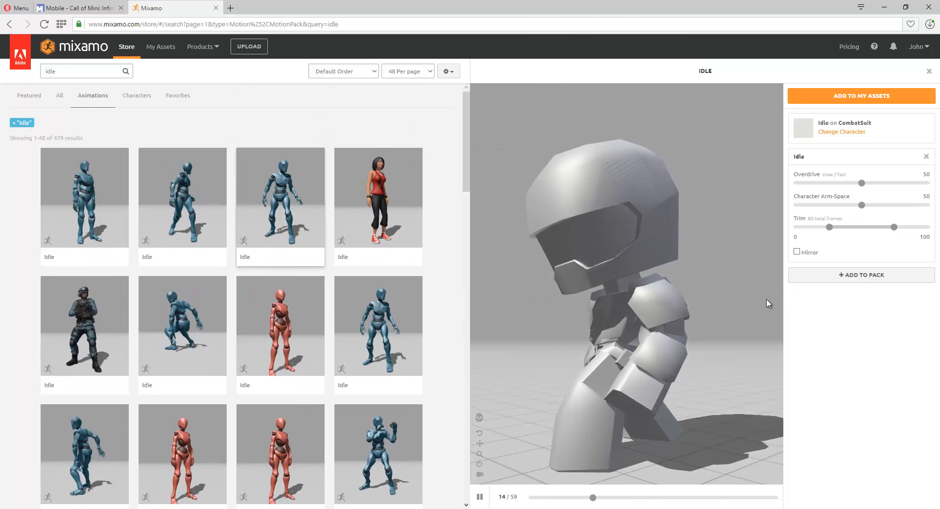
left_click(857, 280)
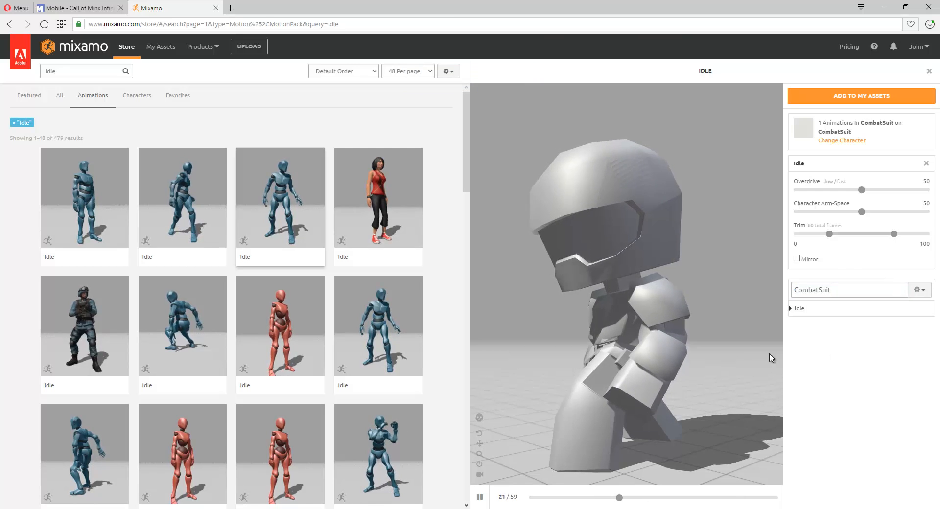
- Try the second Idle animation in the first results row on the character and browse the other idle animations
left_click_drag(624, 265, 676, 263)
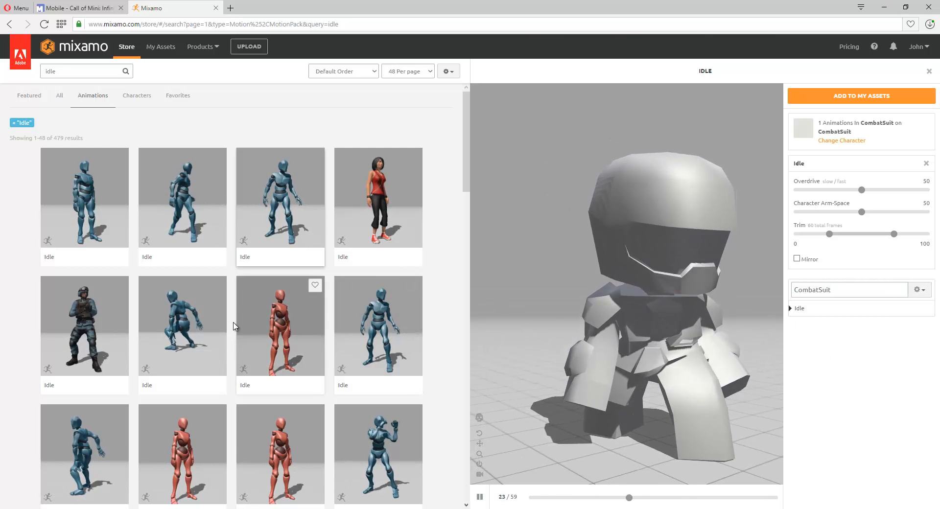
scroll(231, 326, "down", 2)
scroll(230, 326, "up", 2)
left_click(186, 231)
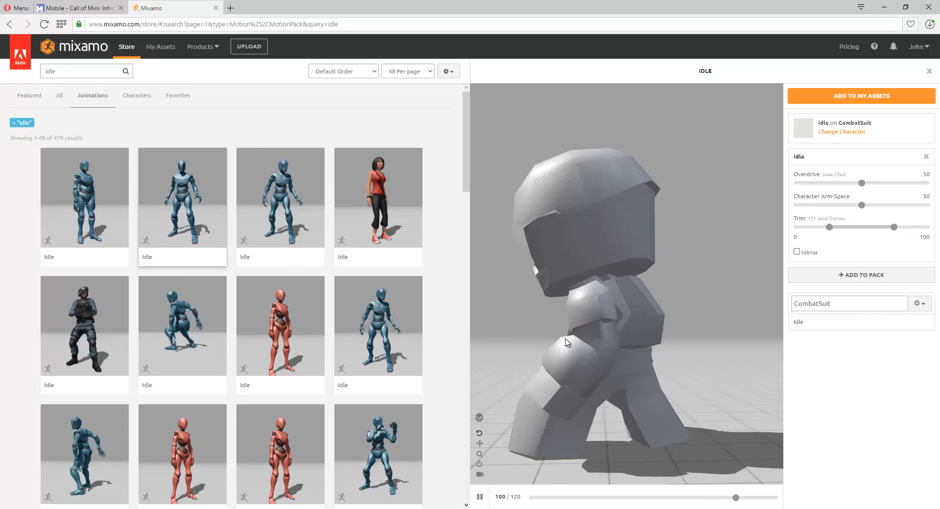
left_click_drag(564, 338, 654, 331)
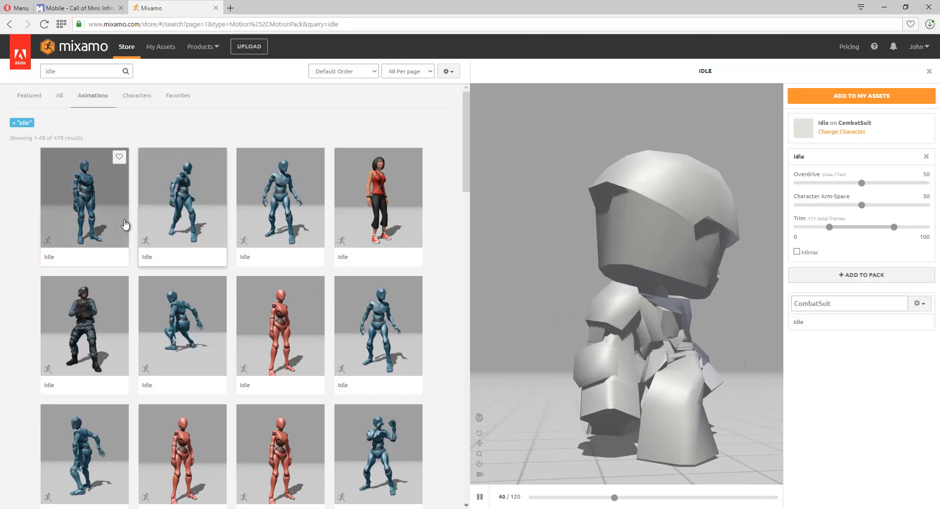
scroll(287, 274, "down", 4)
scroll(294, 284, "down", 5)
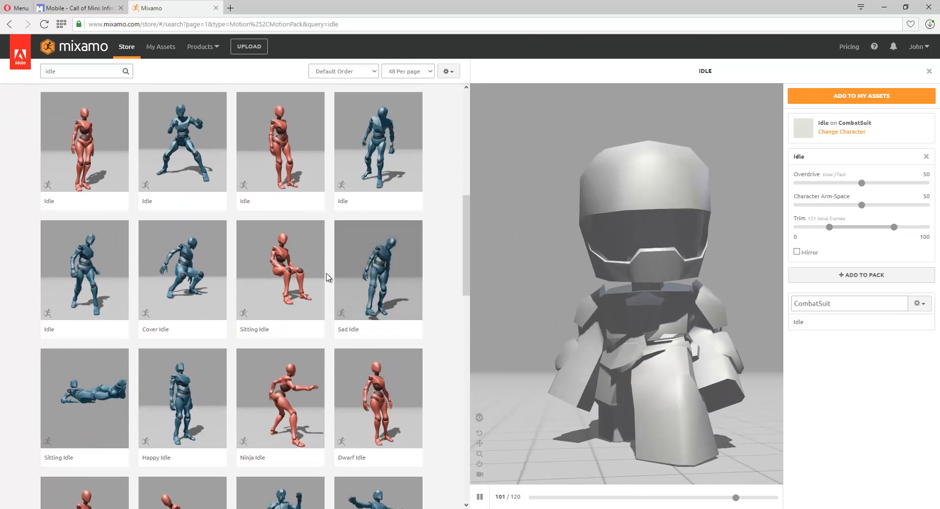
scroll(158, 216, "up", 9)
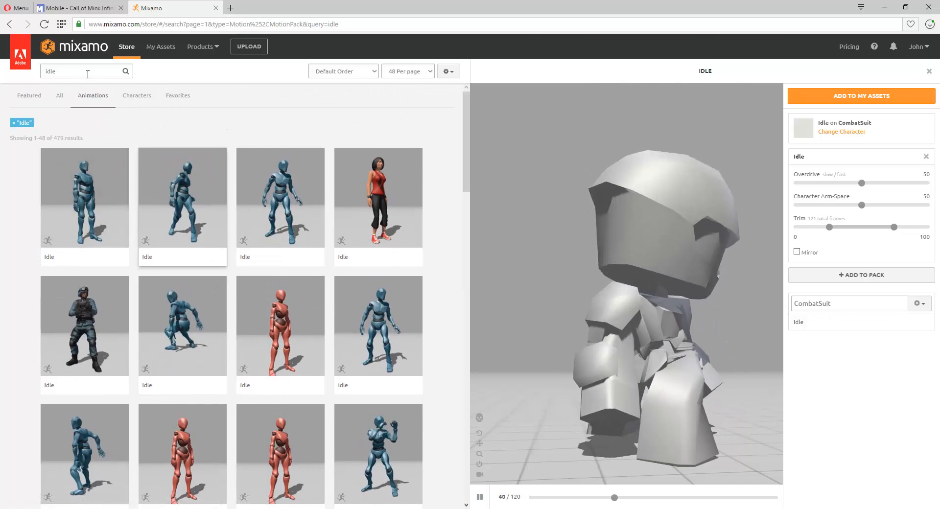
- Clear the animation search and look through the game's weapon models on the Models Resource page
left_click(91, 71)
key("BackSpace")
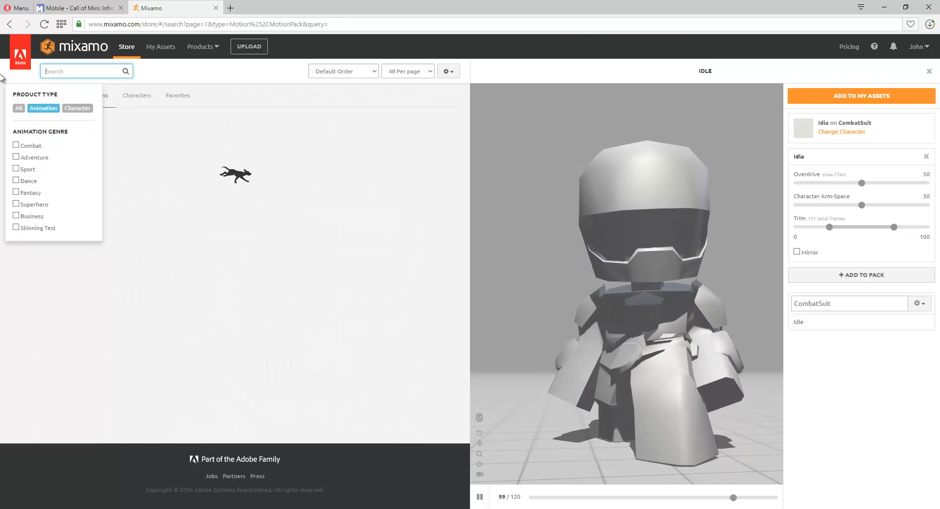
left_click(69, 10)
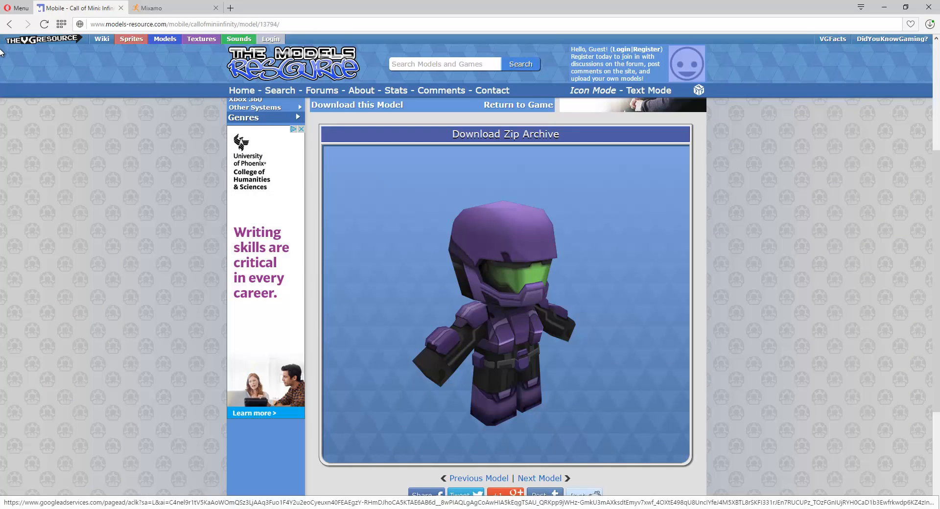
key("alt+Left")
scroll(393, 205, "down", 15)
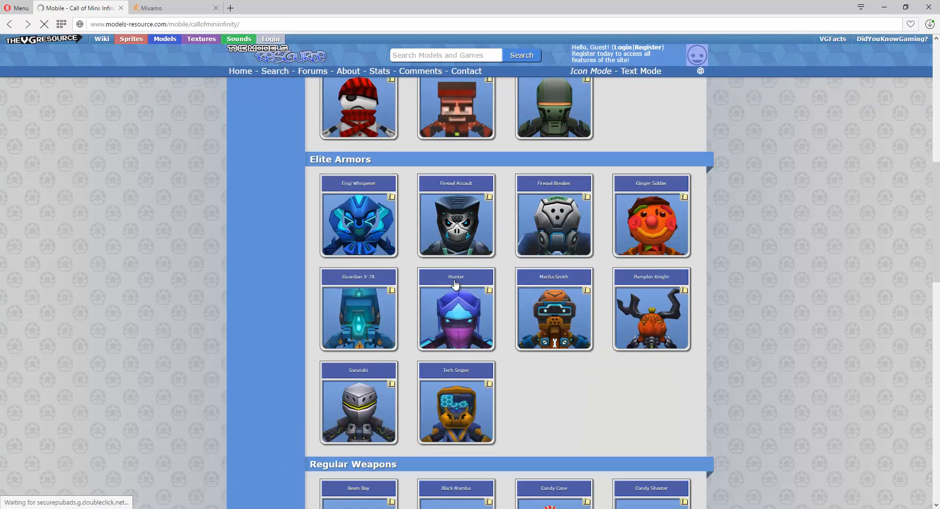
scroll(416, 337, "up", 1)
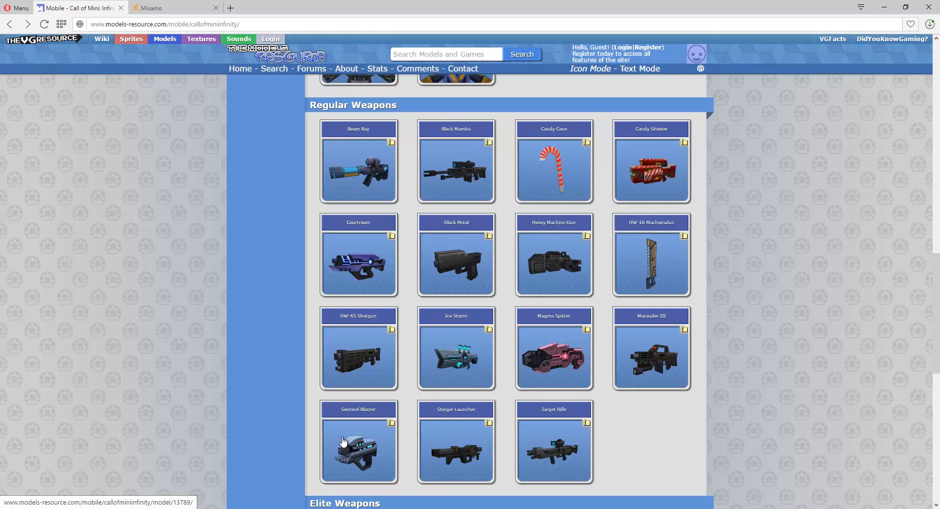
- Return to Mixamo and search the store's animations for pistol
left_click(172, 11)
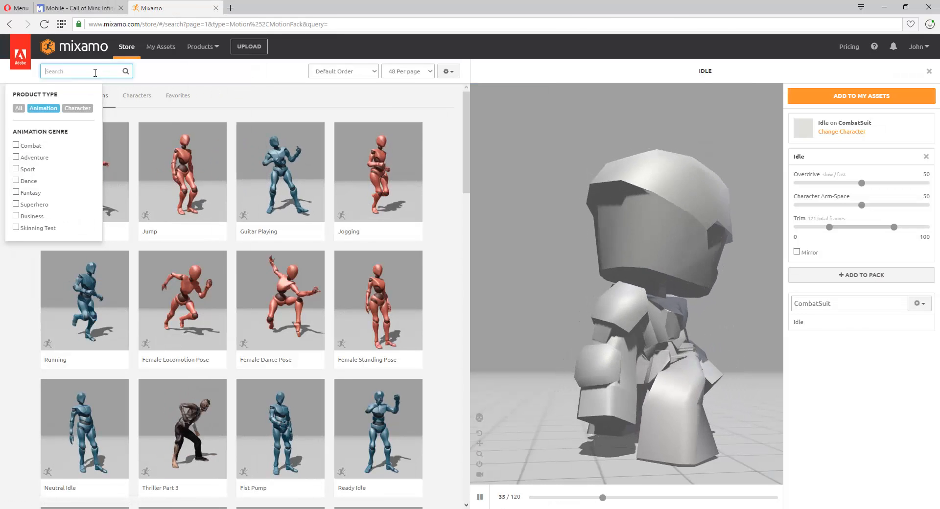
type("pi")
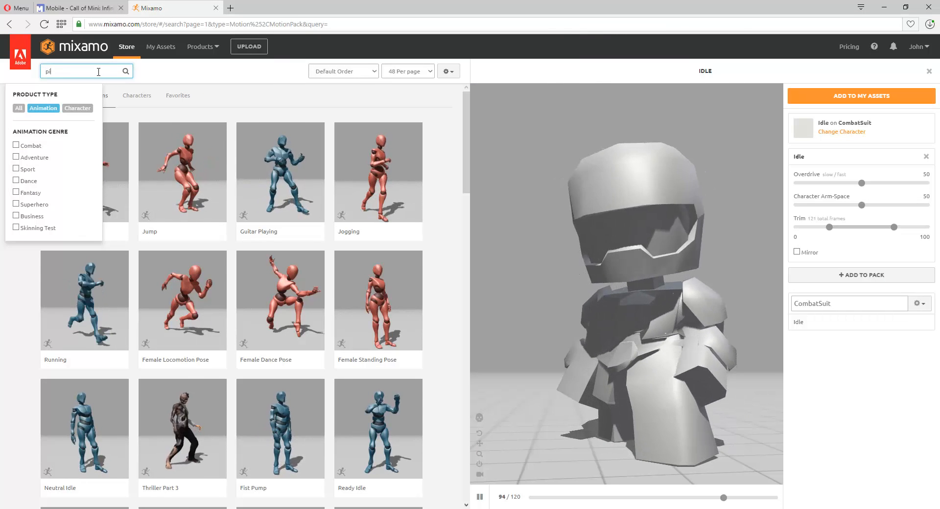
type("stol")
key("Return")
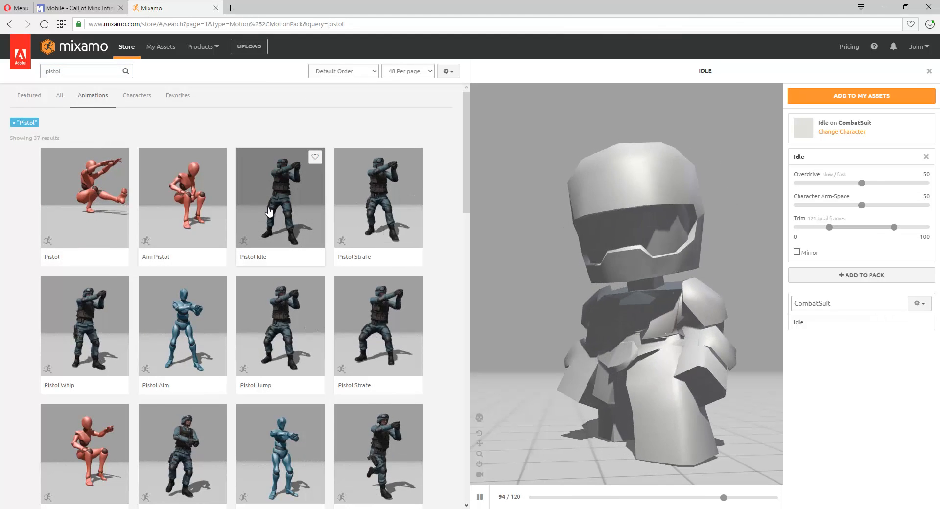
- Apply the Pistol Idle animation from the first results row, preview it from another angle and add it to the CombatSuit pack
left_click(291, 201)
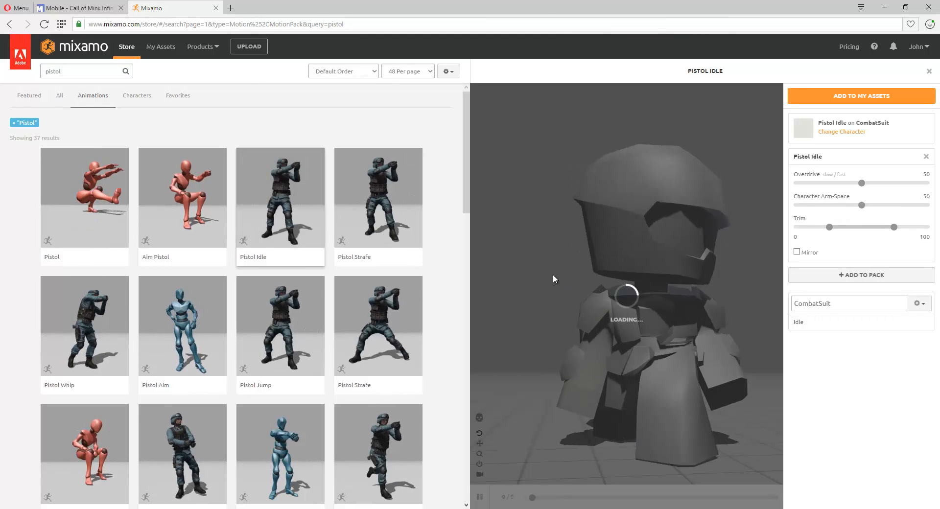
left_click_drag(561, 288, 621, 304)
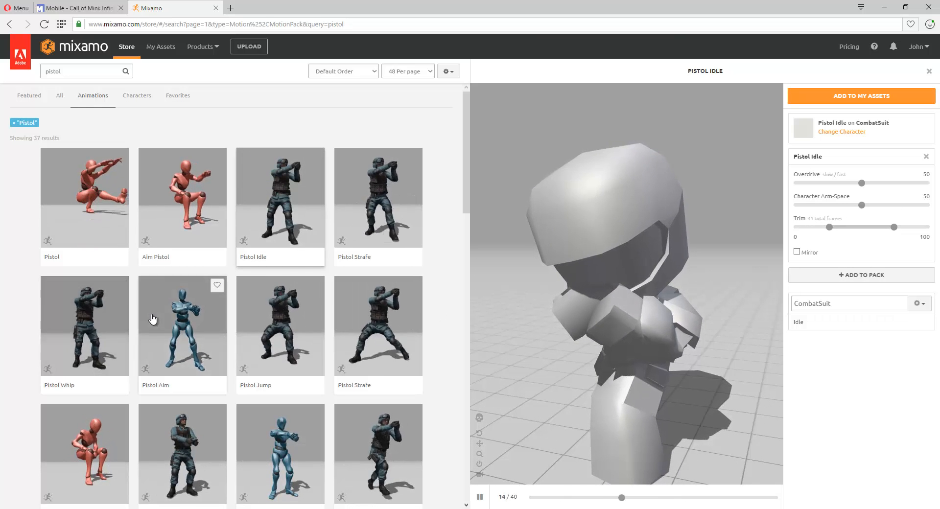
scroll(152, 320, "down", 3)
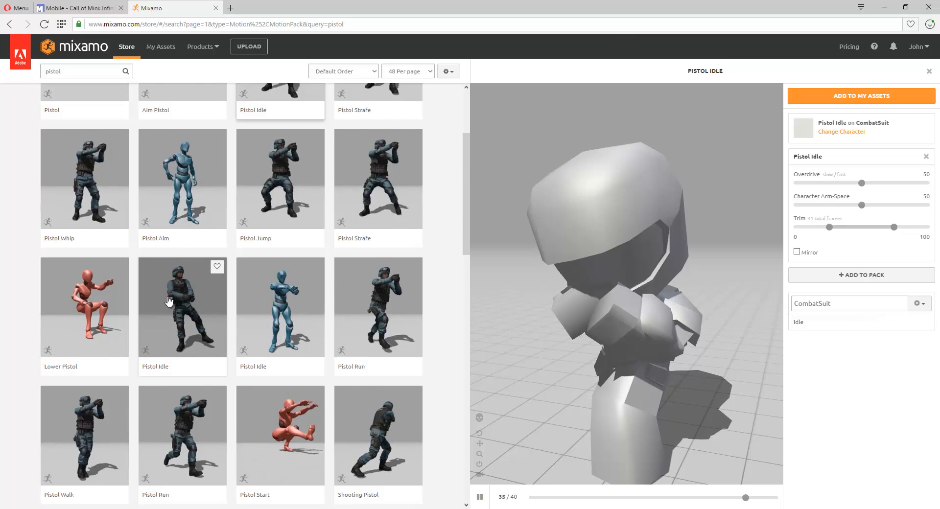
scroll(168, 300, "up", 3)
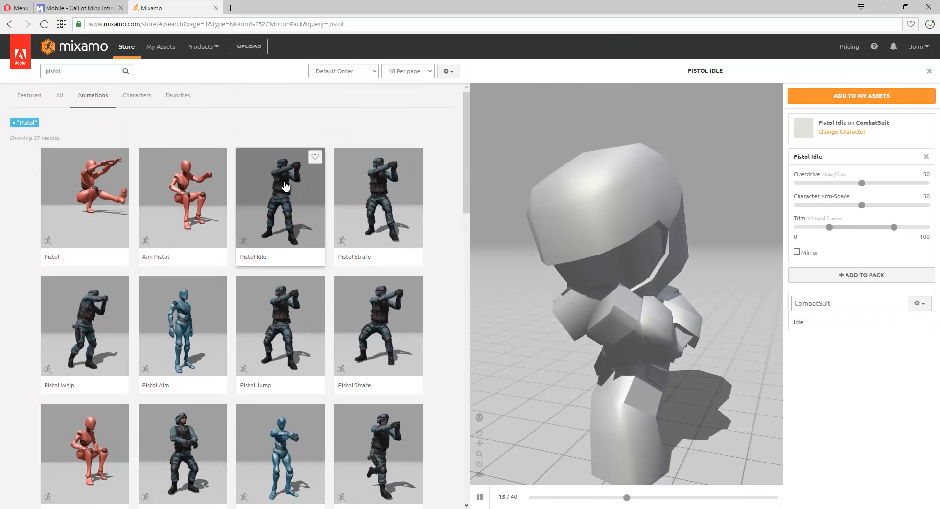
left_click(819, 277)
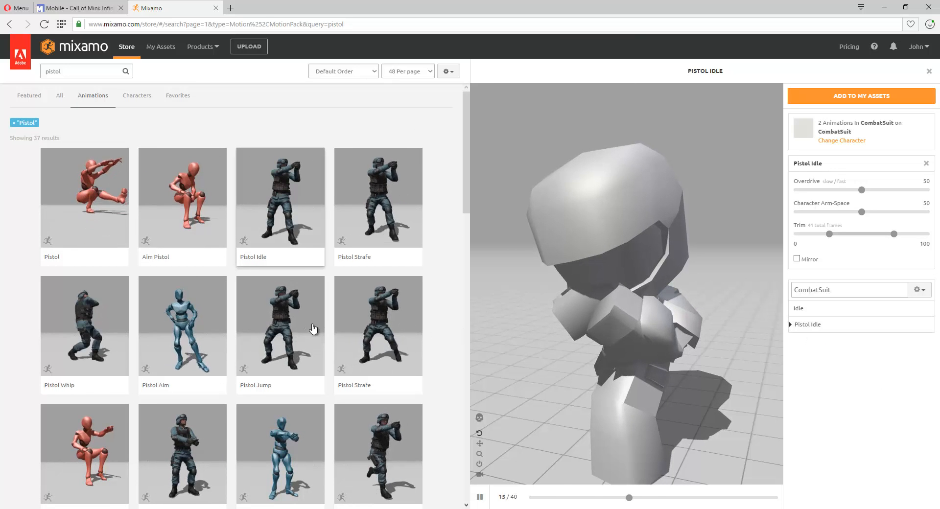
- Apply the Pistol Run animation from the third results row with In Place enabled and add it to the CombatSuit pack
scroll(292, 338, "down", 2)
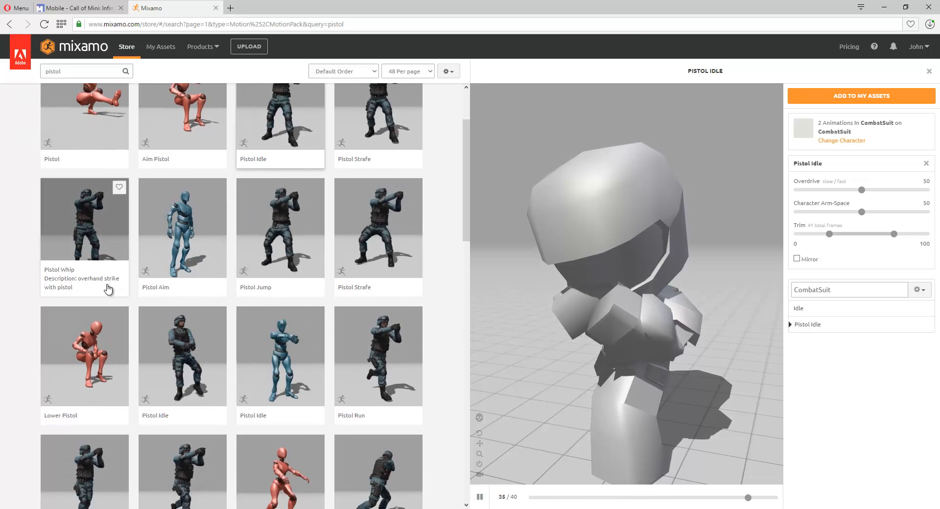
scroll(110, 288, "down", 1)
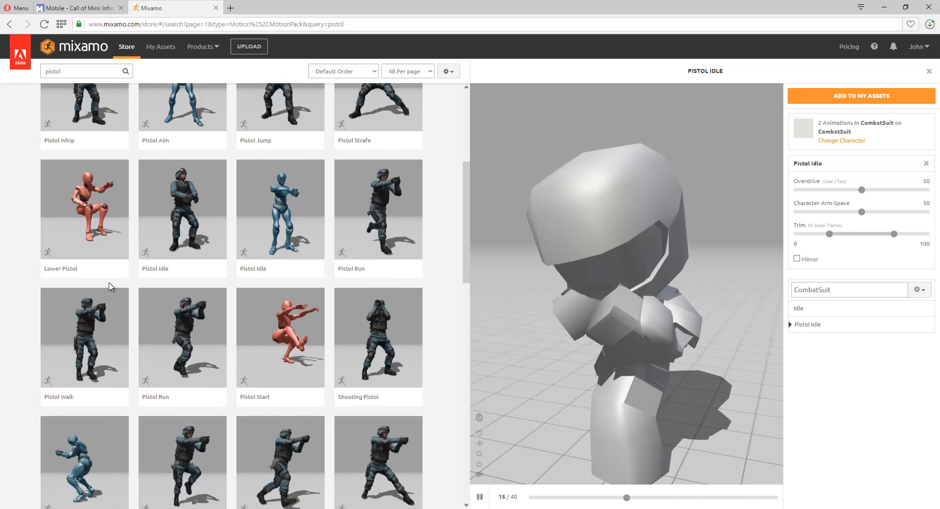
scroll(111, 286, "down", 1)
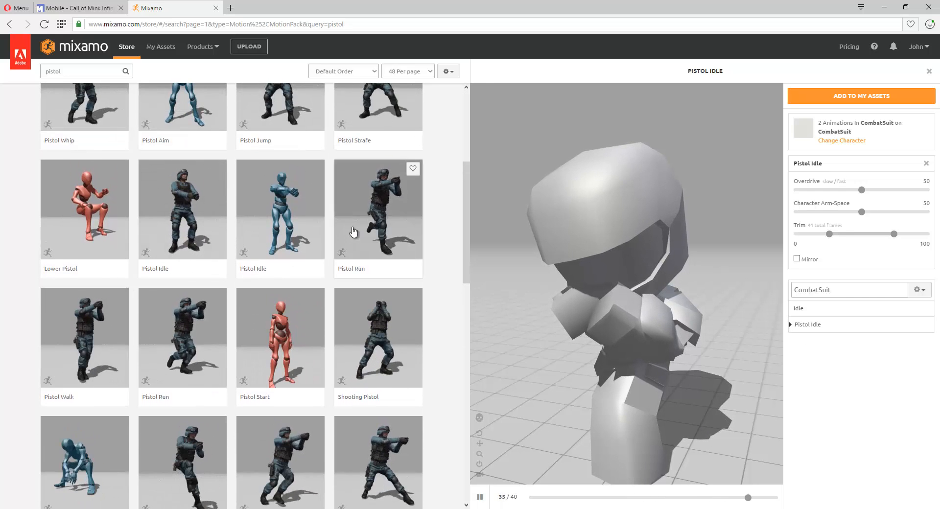
left_click(359, 224)
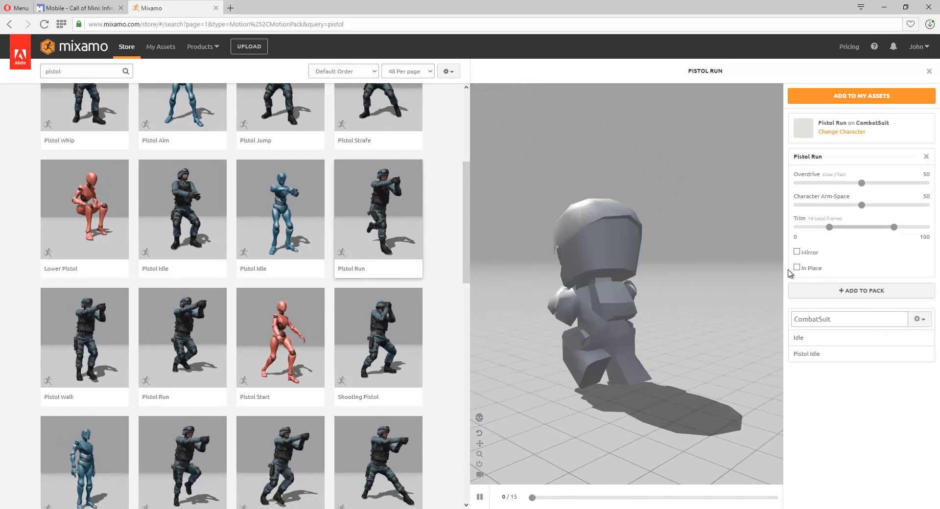
left_click(797, 267)
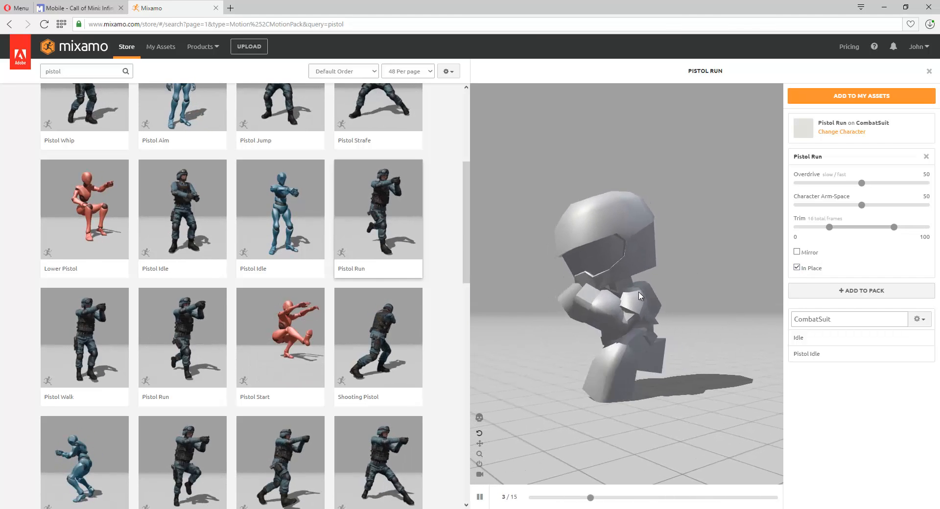
left_click(832, 292)
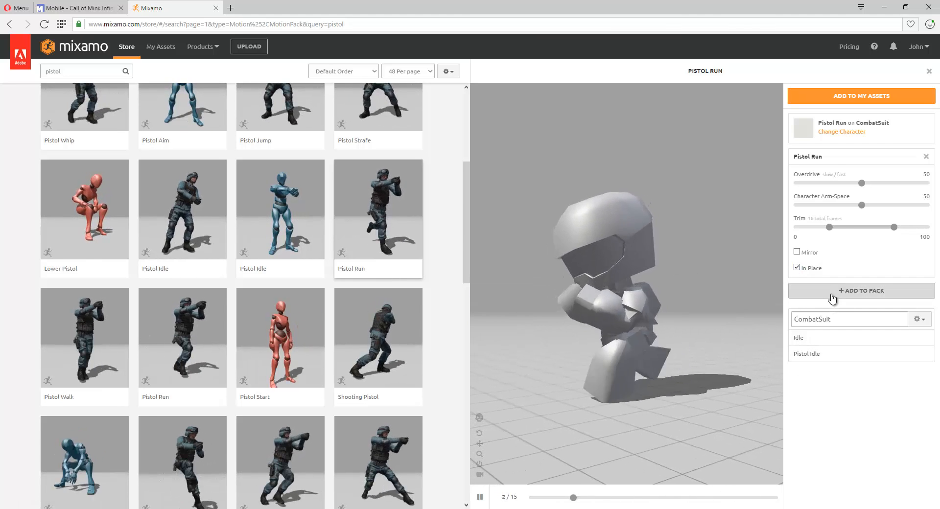
- Browse the remaining pistol animations and try the very last Hit Reaction result on the character
scroll(299, 341, "down", 1)
scroll(299, 341, "down", 4)
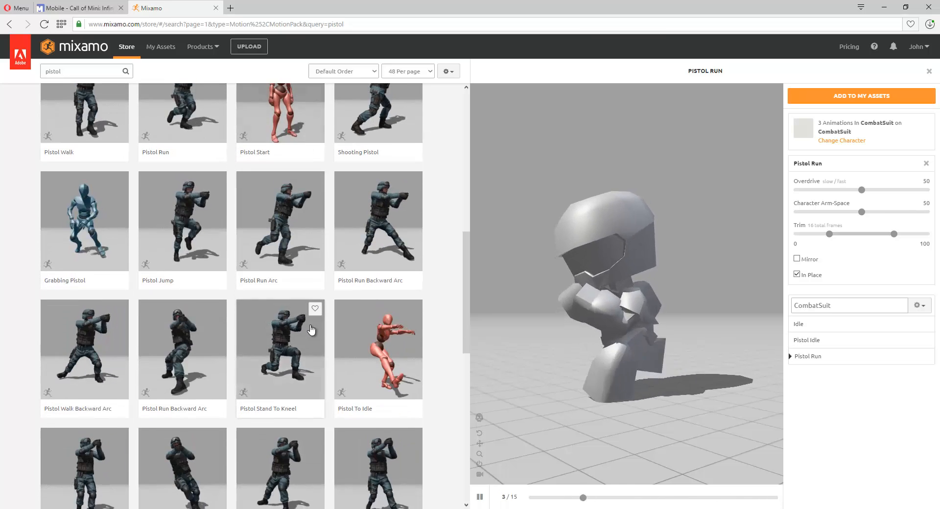
scroll(308, 333, "up", 1)
scroll(311, 337, "down", 10)
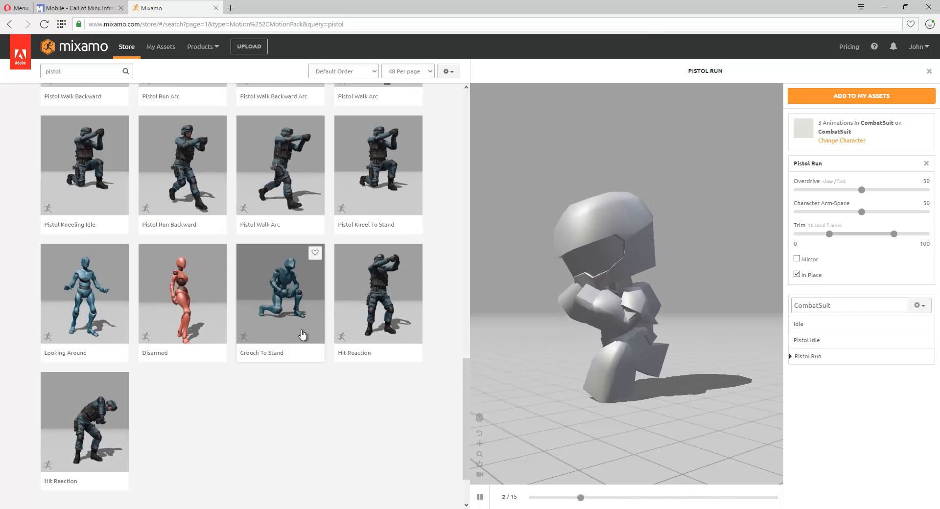
left_click(112, 436)
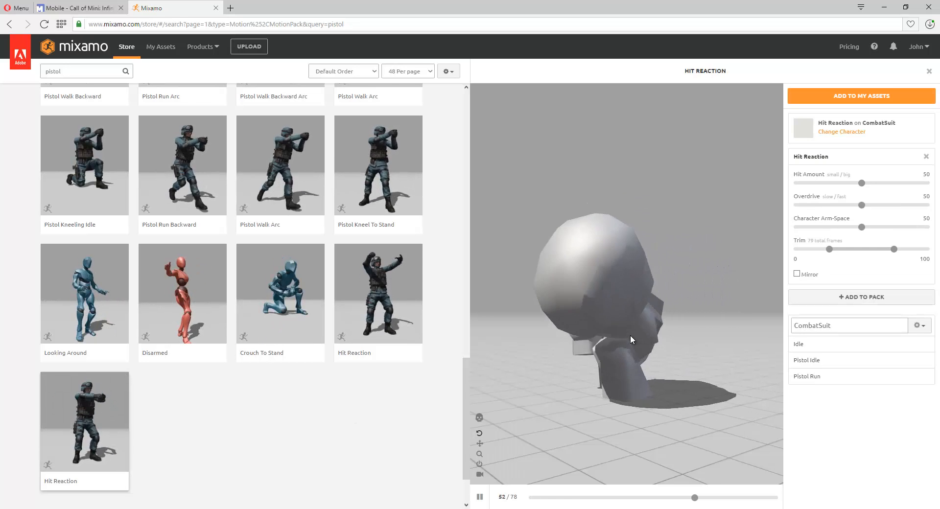
- Apply the Hit Reaction animation beside Crouch To Stand and preview it on the character from a higher front angle
left_click(388, 279)
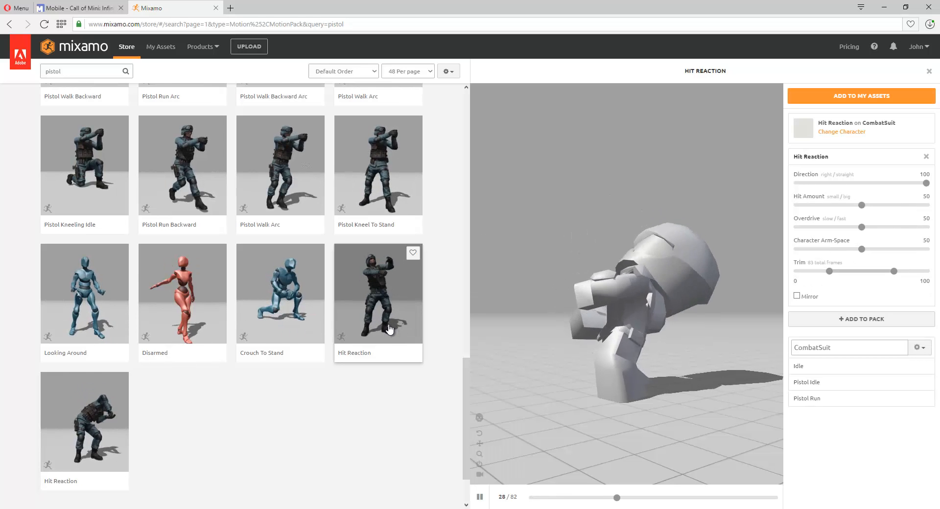
left_click_drag(661, 312, 519, 281)
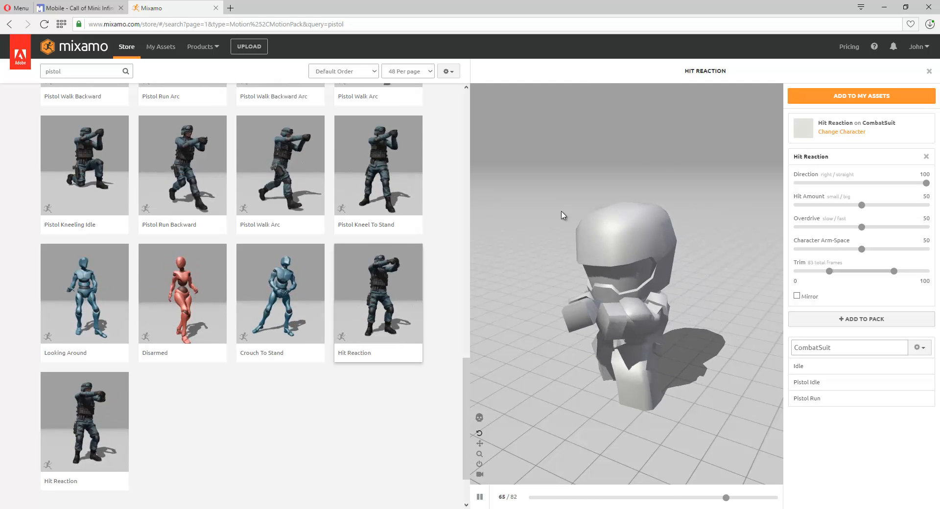
- Preview the very last Hit Reaction result and the Looking Around animation on the character
left_click(120, 399)
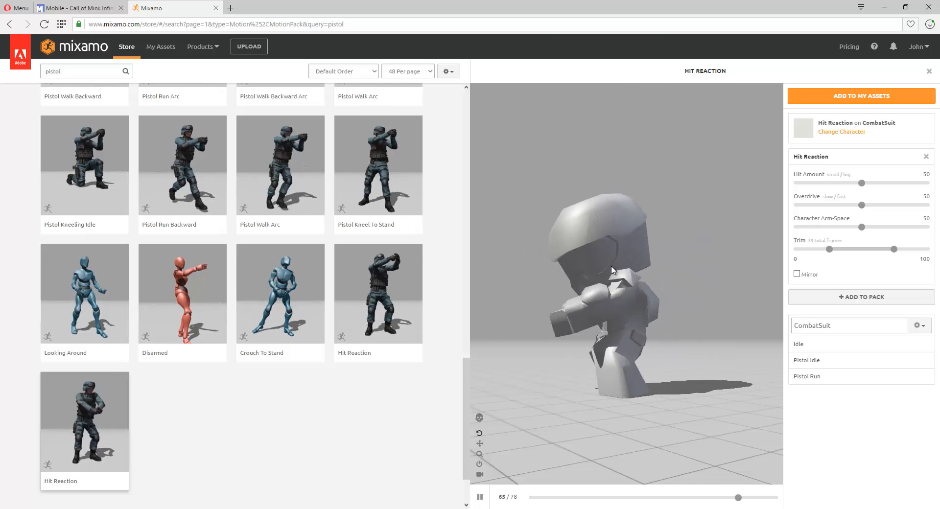
scroll(328, 303, "up", 2)
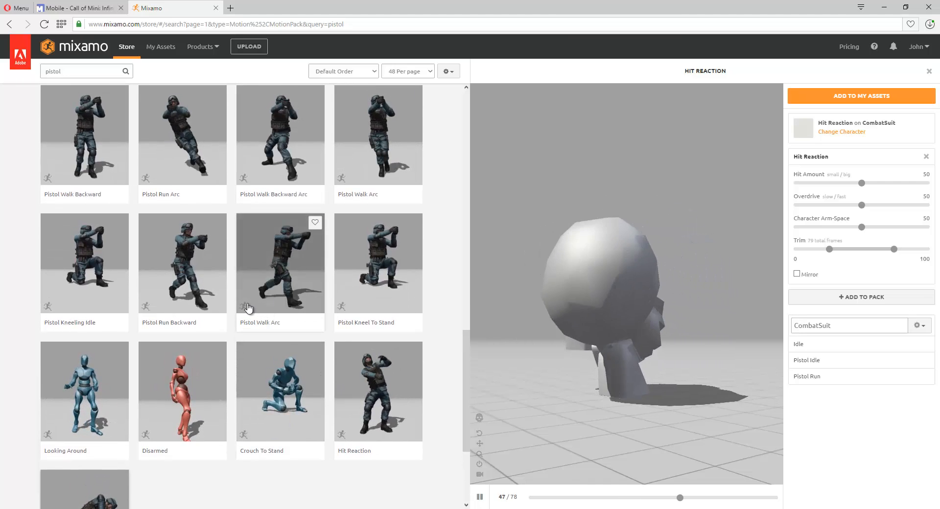
left_click(113, 429)
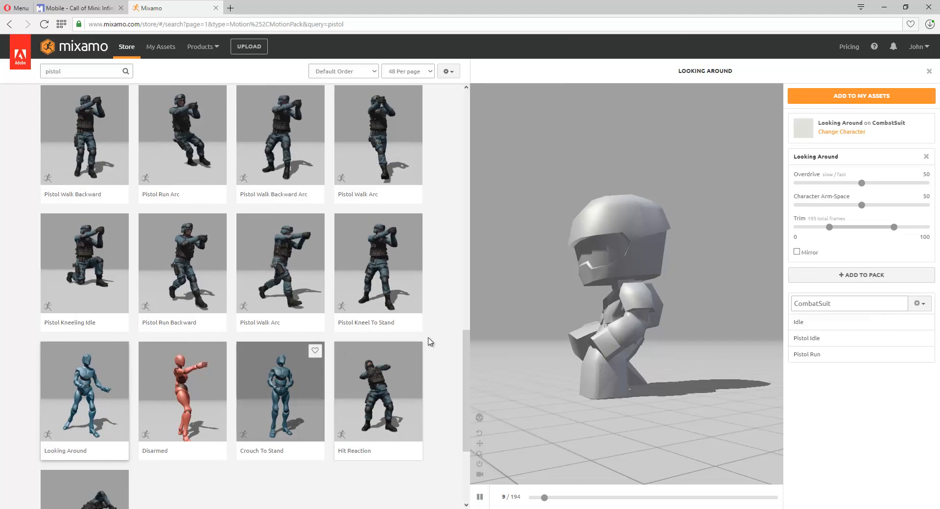
left_click_drag(672, 333, 646, 340)
- Search the animations for "shoot" and look through all the results
scroll(230, 273, "up", 10)
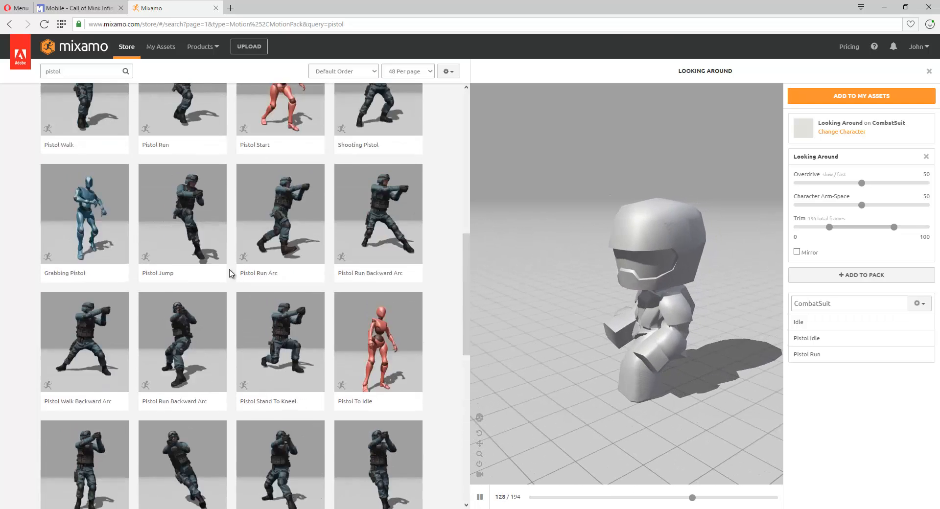
scroll(204, 279, "down", 10)
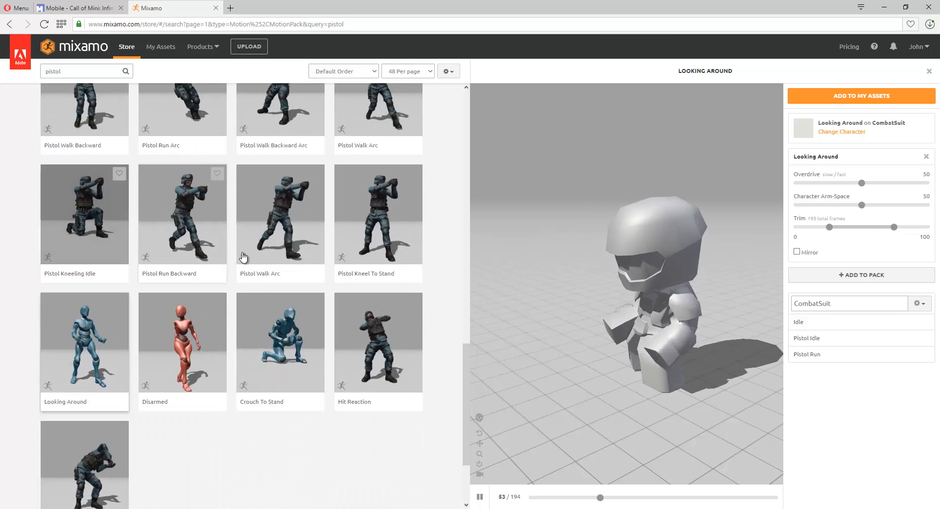
scroll(215, 229, "up", 10)
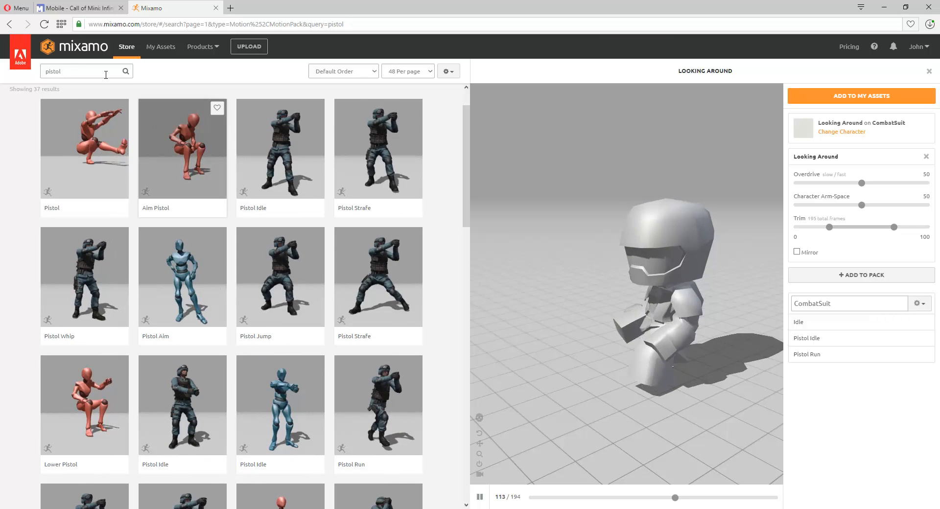
left_click_drag(106, 74, 3, 74)
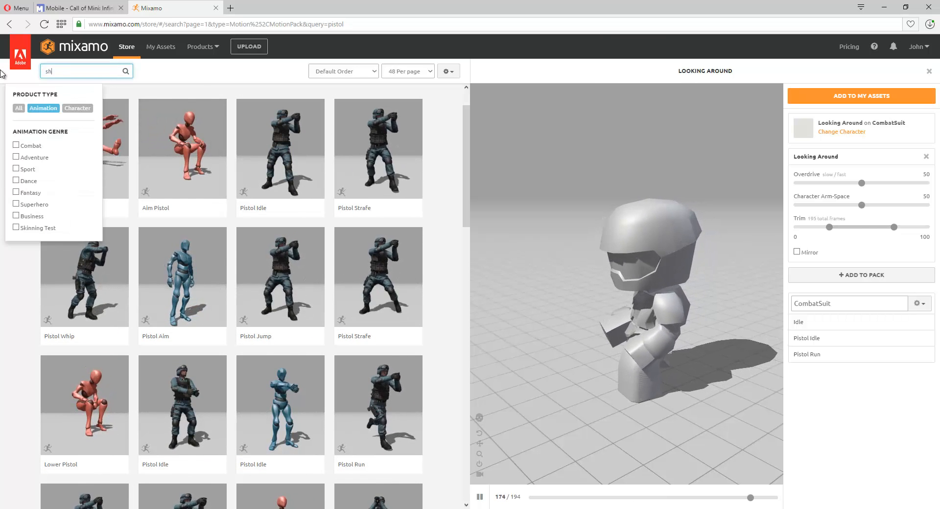
type("shoot")
key("Return")
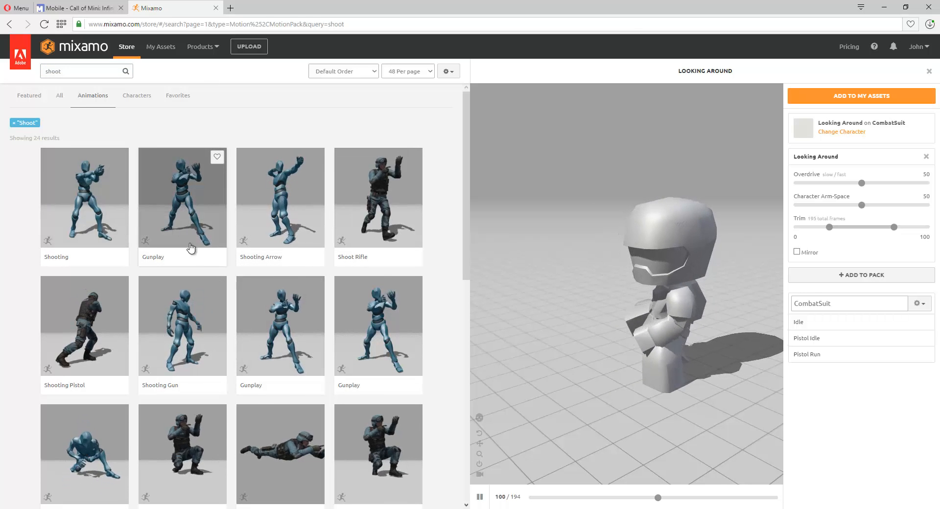
scroll(118, 283, "down", 4)
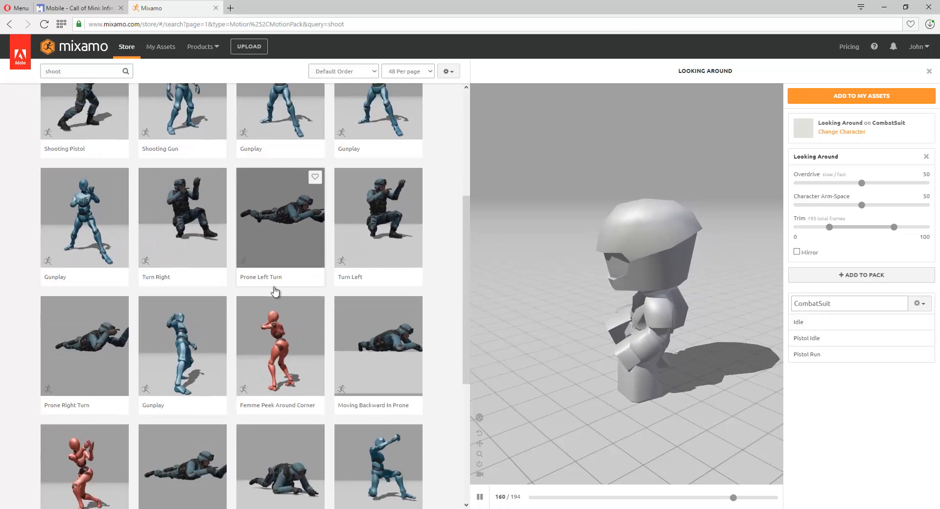
scroll(275, 304, "down", 6)
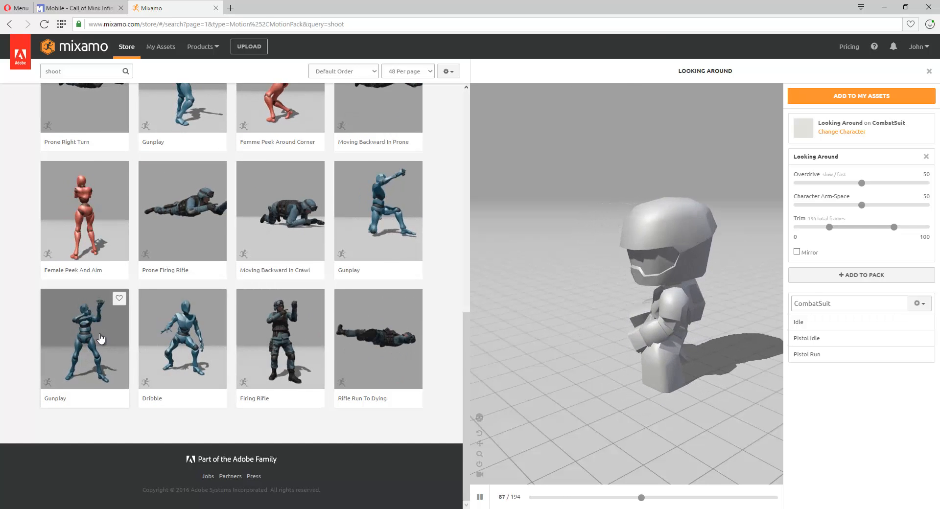
- Search the animations for "shoot pistol" and for "handgun"
scroll(184, 329, "up", 10)
left_click(89, 72)
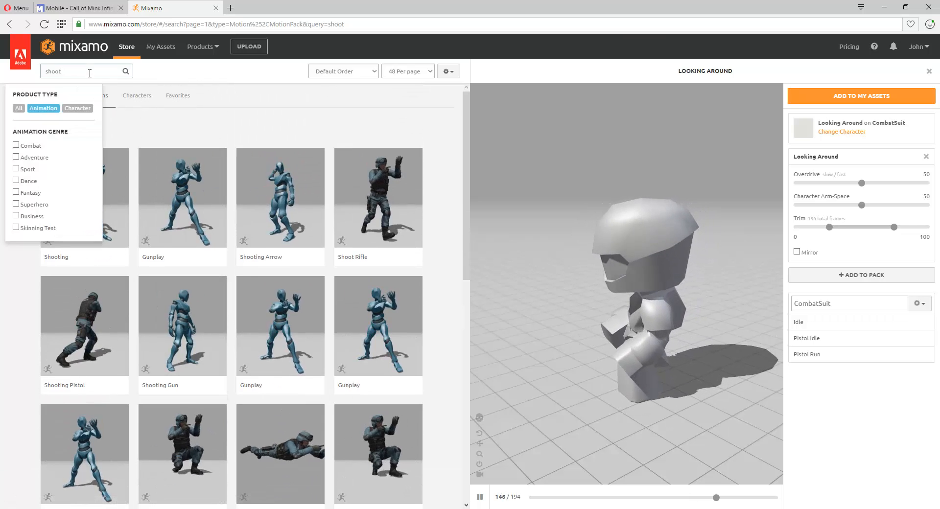
type("pistol")
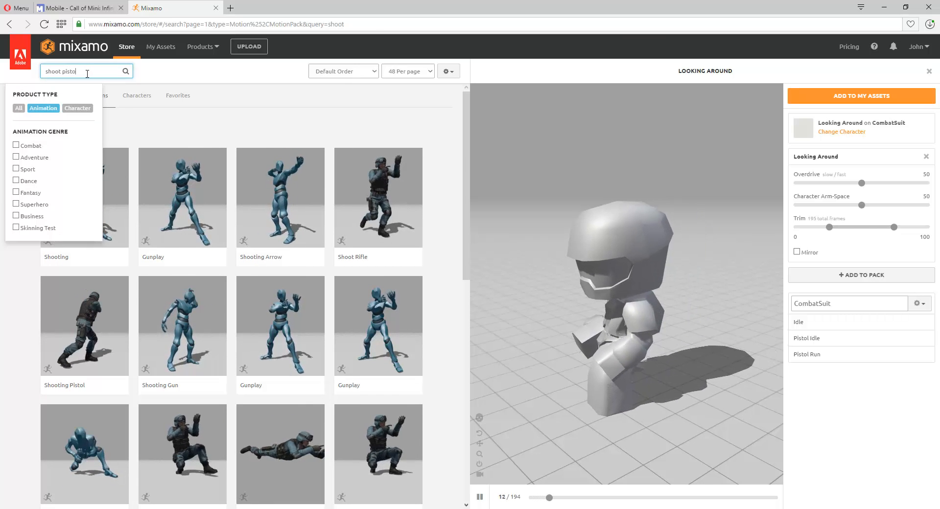
key("Return")
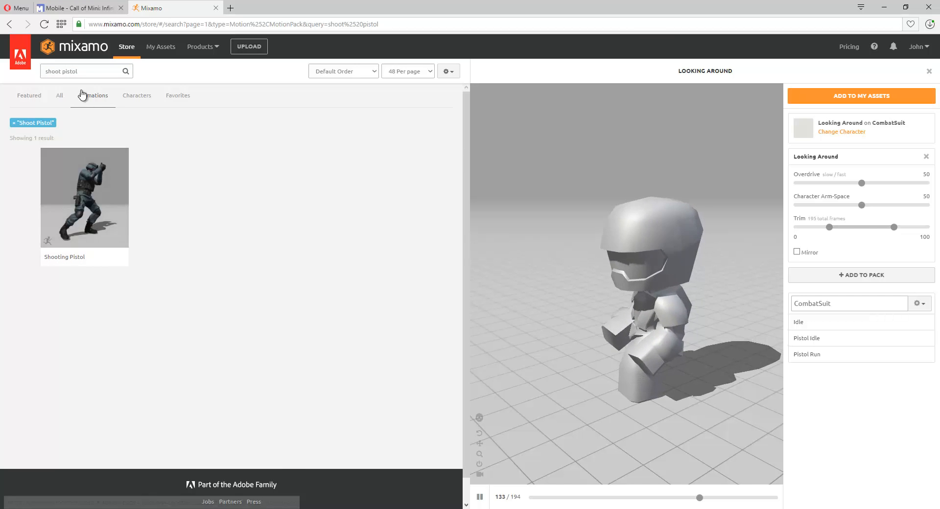
left_click_drag(94, 76, 2, 75)
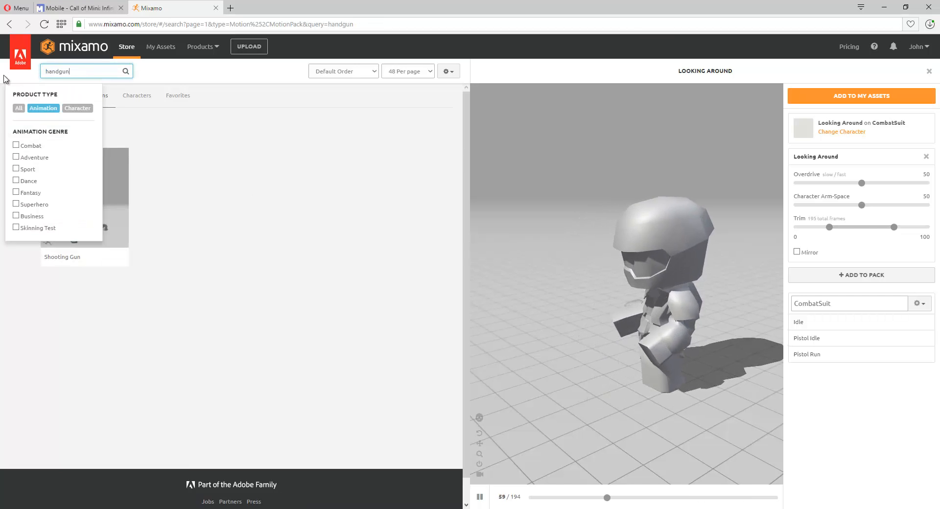
- Search for "pistol" again and check the whole results list for a suitable shooting animation
double_click(61, 75)
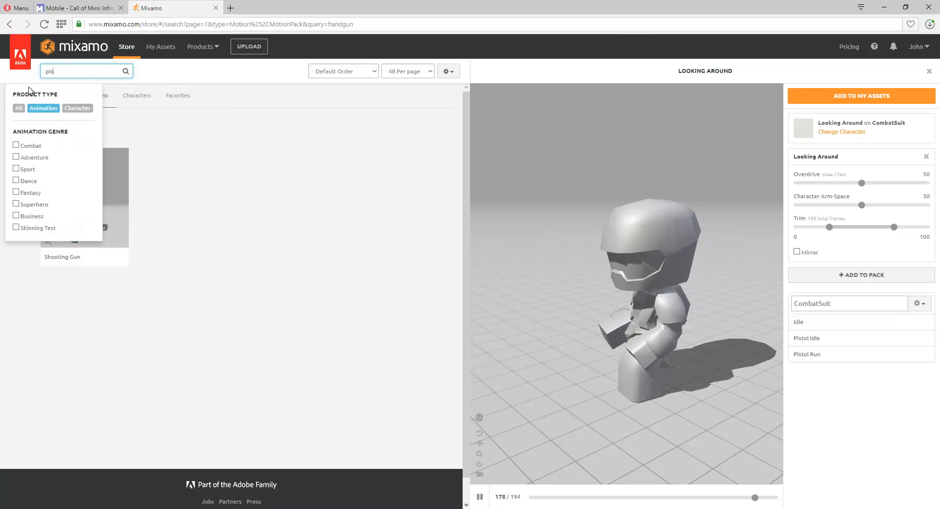
key("Return")
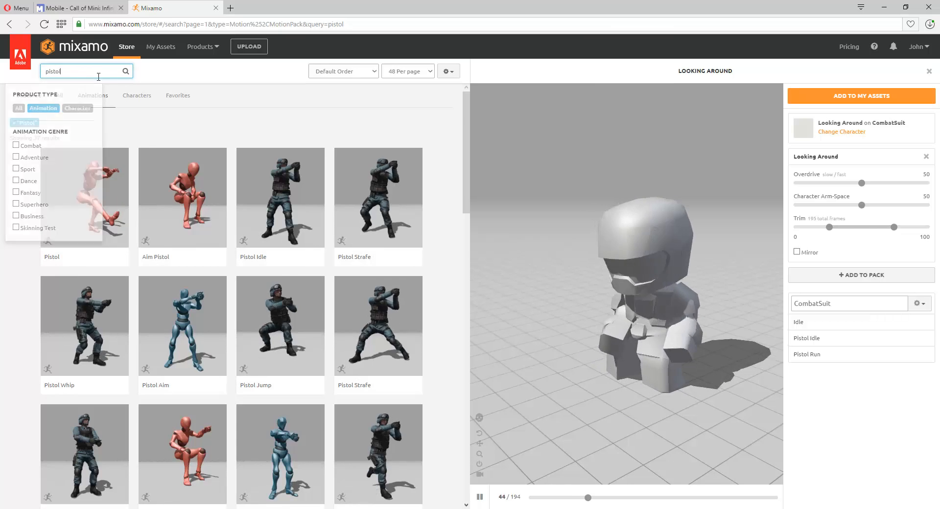
scroll(387, 274, "down", 4)
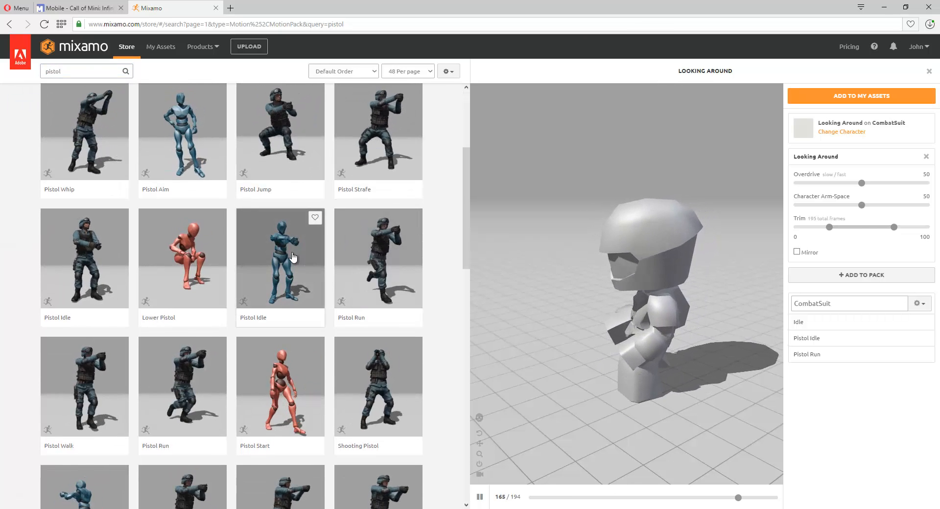
scroll(218, 254, "down", 5)
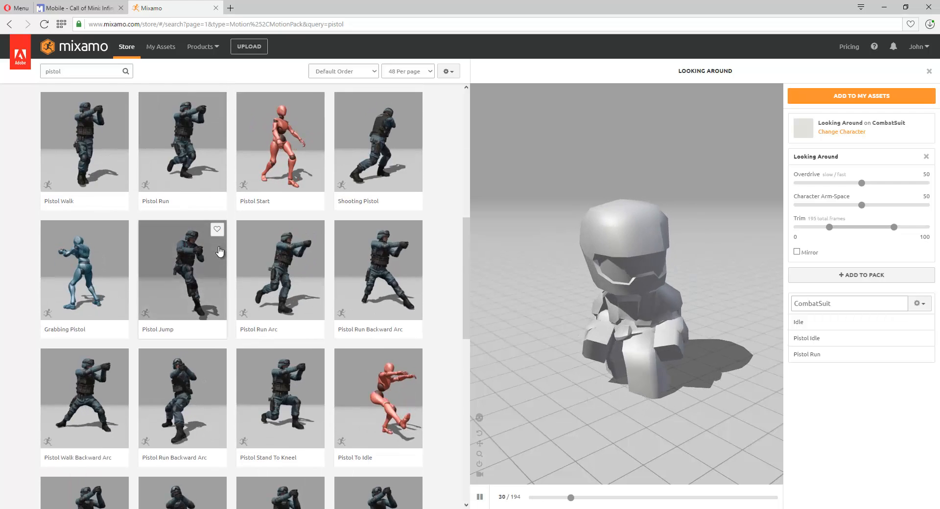
scroll(214, 332, "down", 4)
scroll(215, 330, "down", 5)
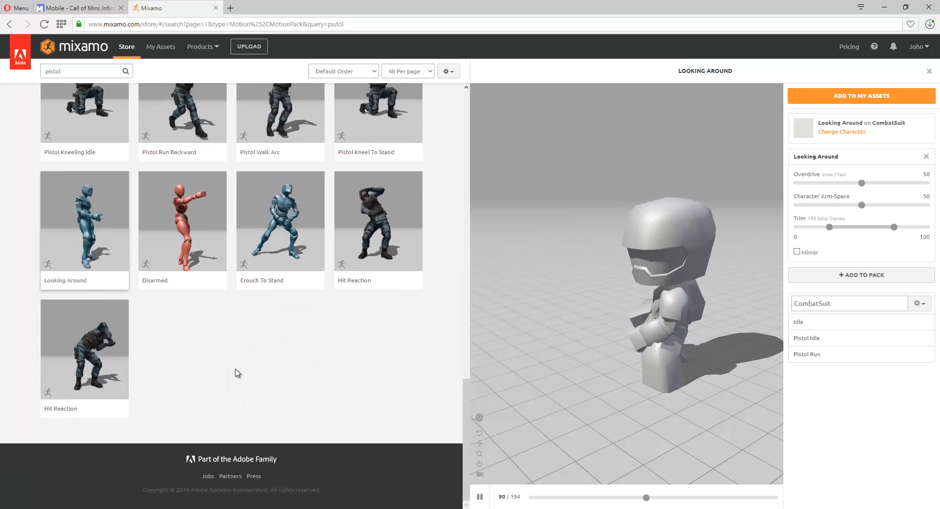
scroll(219, 303, "up", 10)
- Search for "shoot", apply the Gunplay animation beside Prone Right Turn and add it to the CombatSuit pack
double_click(67, 71)
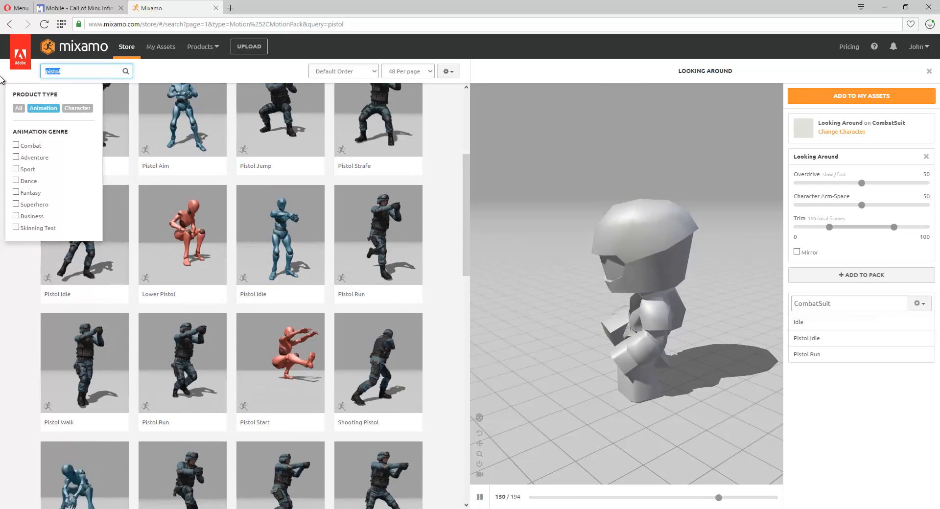
type("shoot")
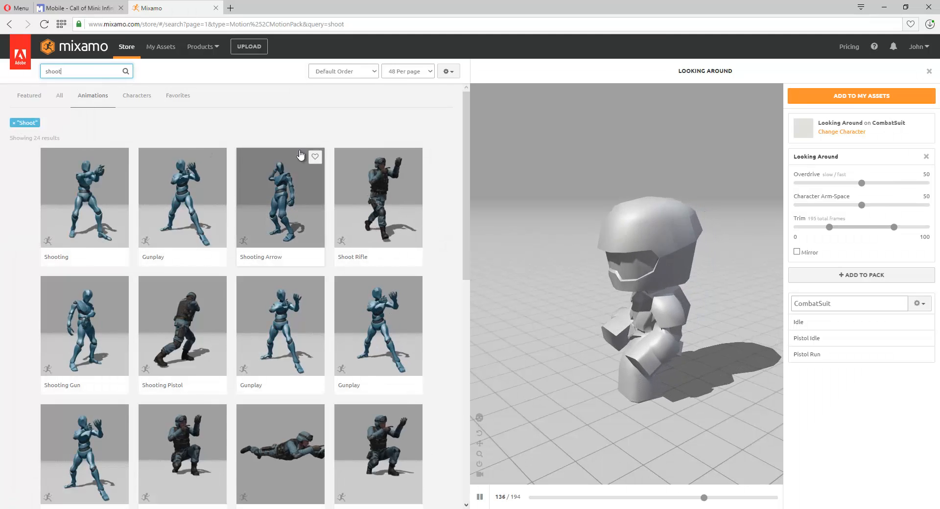
scroll(259, 176, "down", 5)
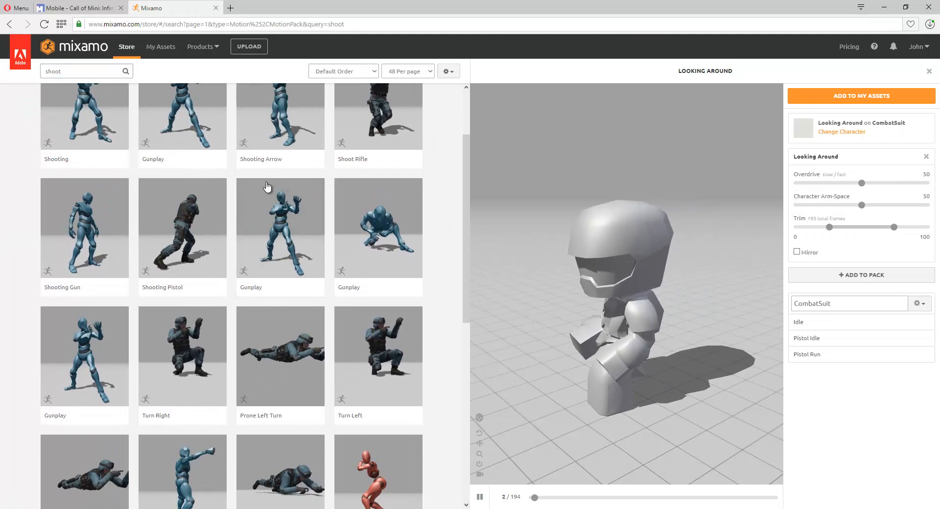
scroll(253, 214, "down", 2)
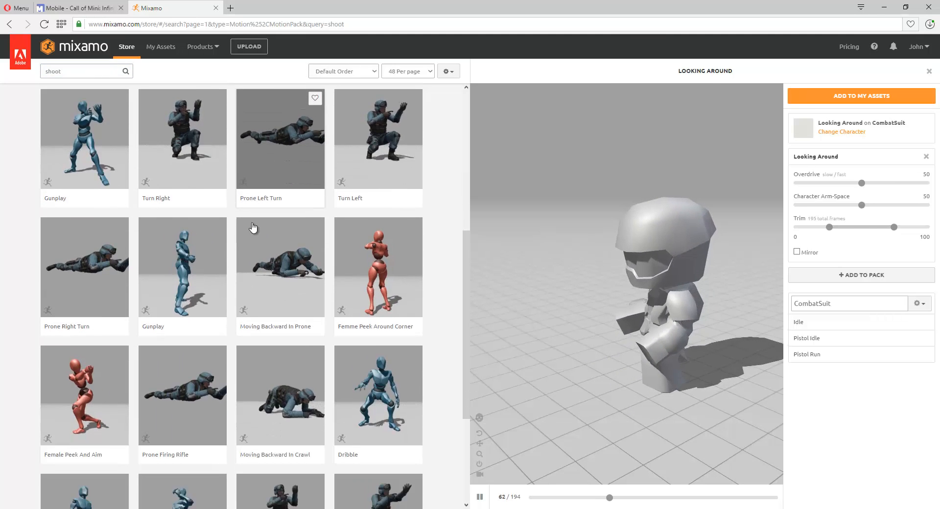
left_click(187, 226)
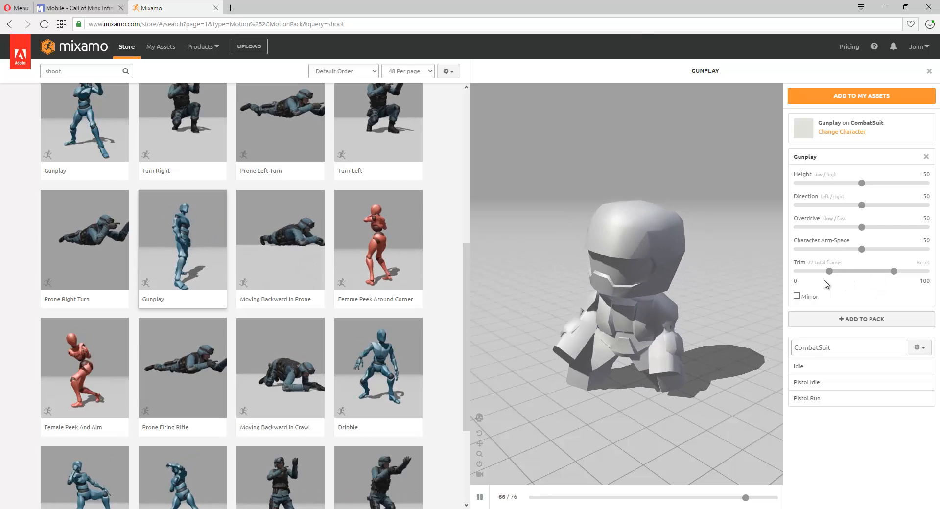
left_click(863, 321)
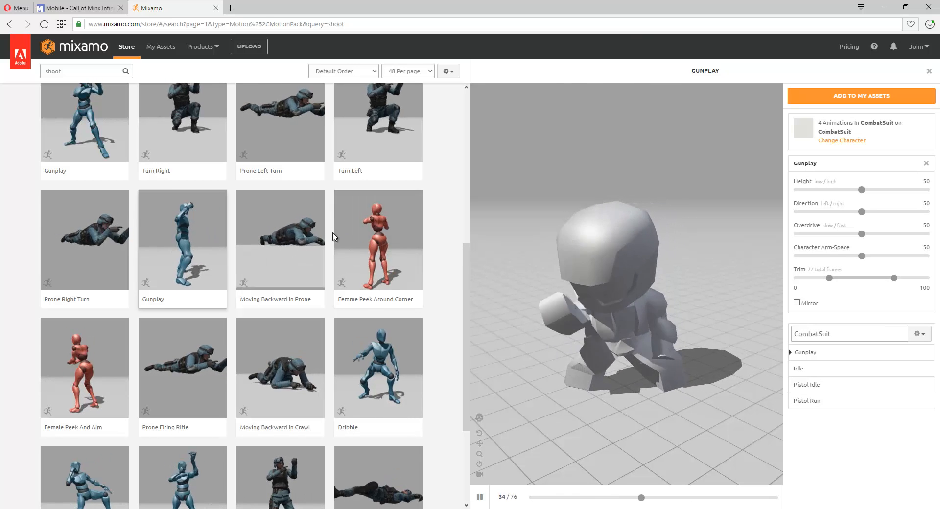
- Apply the Firing Rifle animation, preview it from other angles and add it to the CombatSuit pack
scroll(262, 220, "down", 1)
scroll(262, 220, "down", 2)
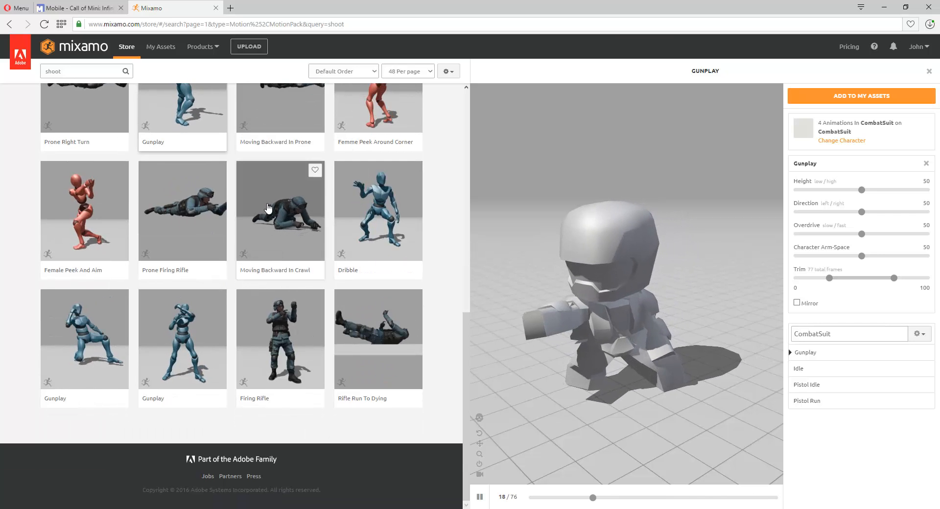
left_click(322, 330)
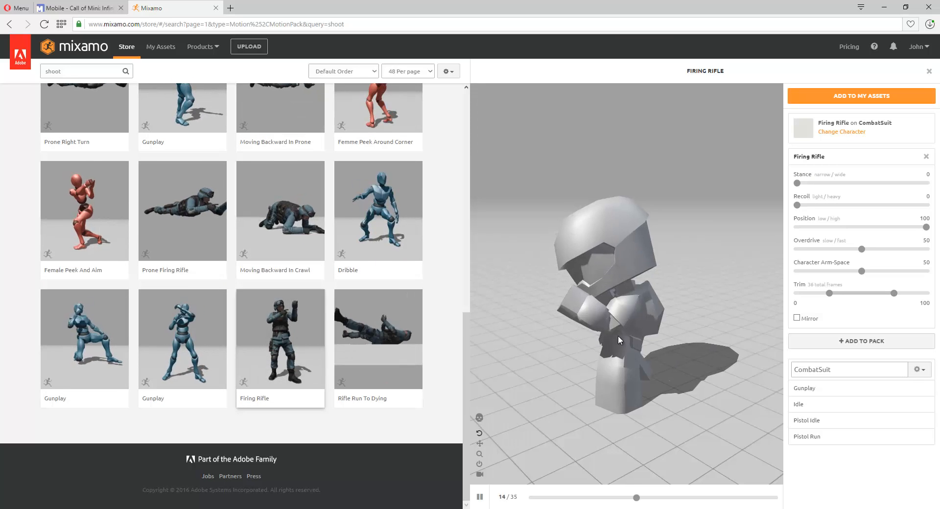
left_click_drag(617, 336, 672, 322)
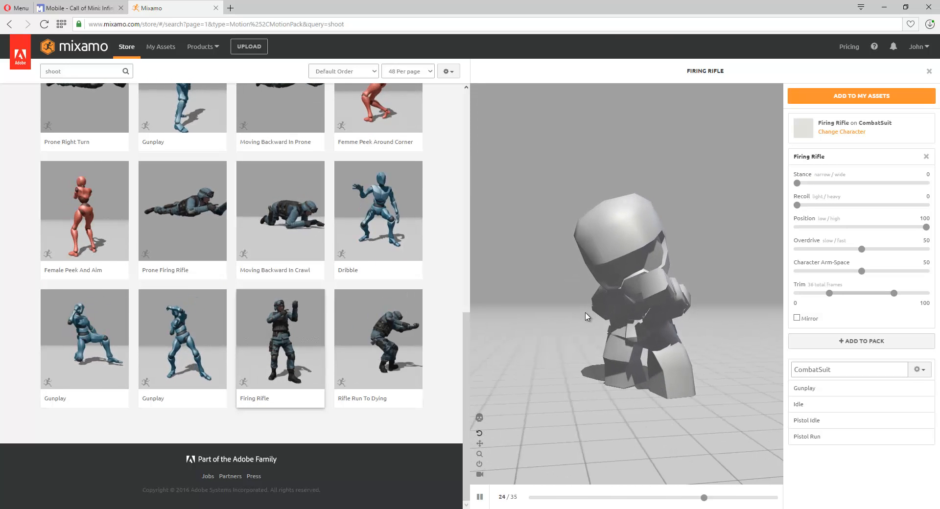
left_click_drag(587, 317, 694, 337)
left_click(836, 344)
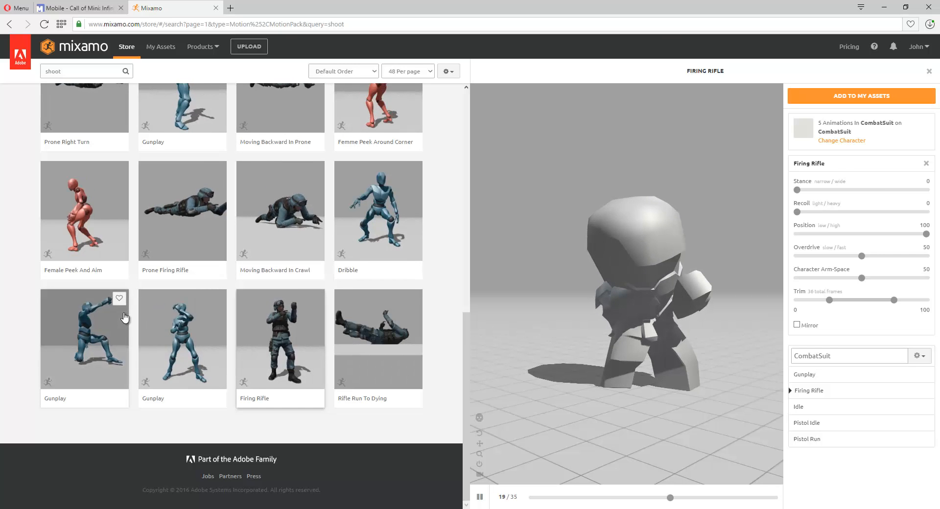
- Preview the first Gunplay animation in the last results row on the character and review the other shoot results
left_click(103, 321)
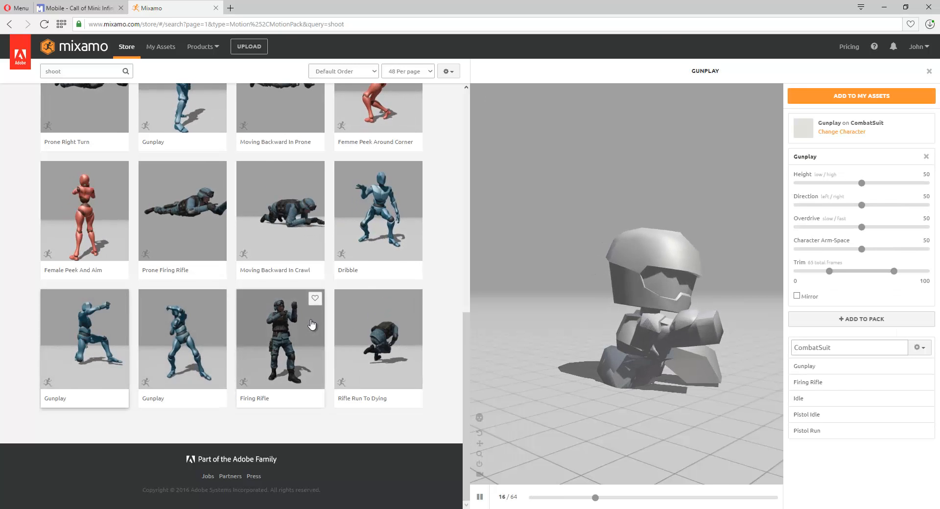
scroll(255, 297, "up", 3)
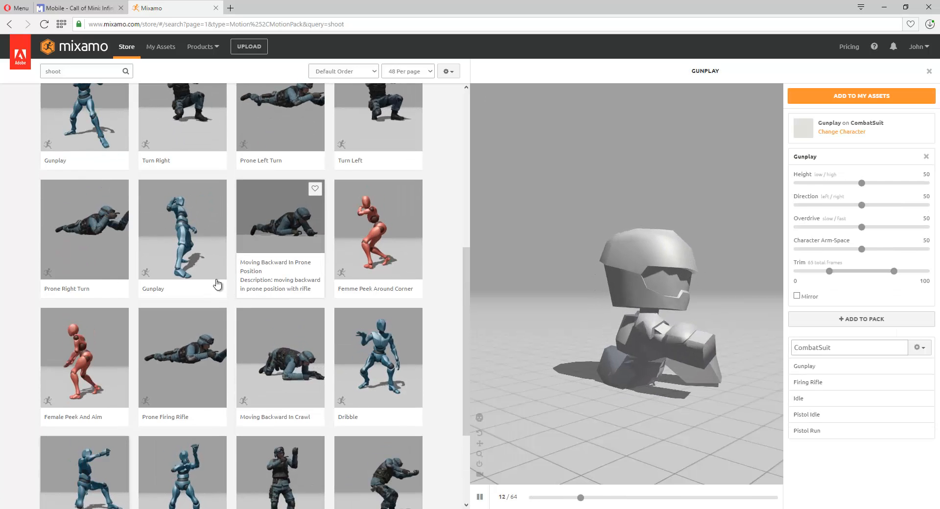
scroll(156, 257, "up", 5)
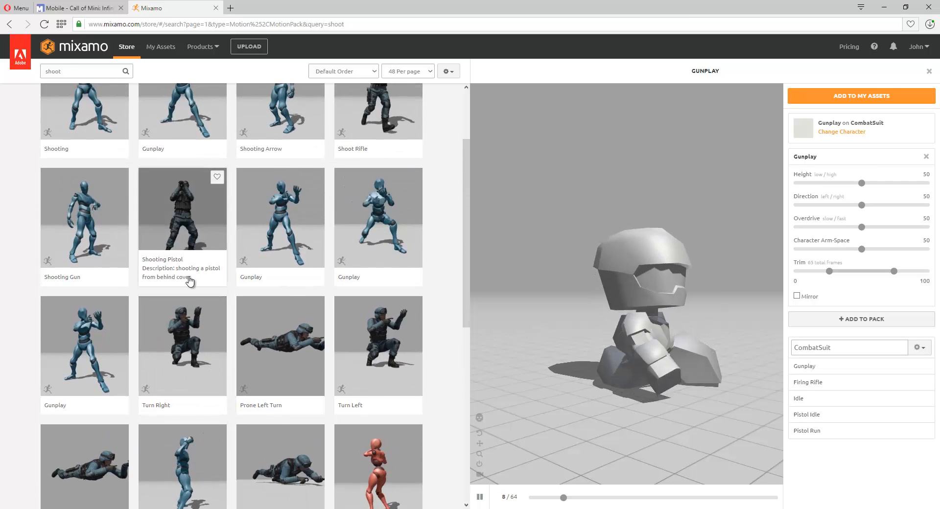
scroll(214, 295, "up", 2)
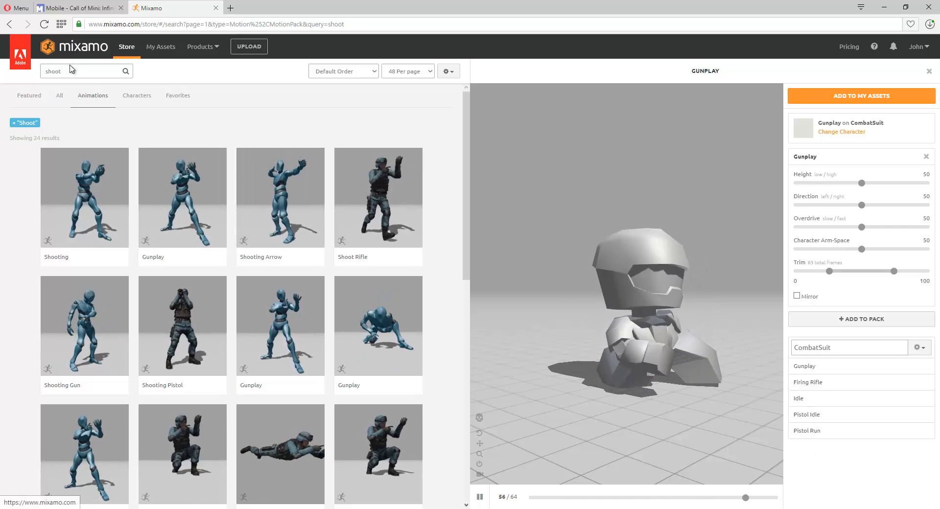
- Search for "die", apply the Dying Backwards animation and add it to the CombatSuit pack
left_click_drag(71, 68, 18, 71)
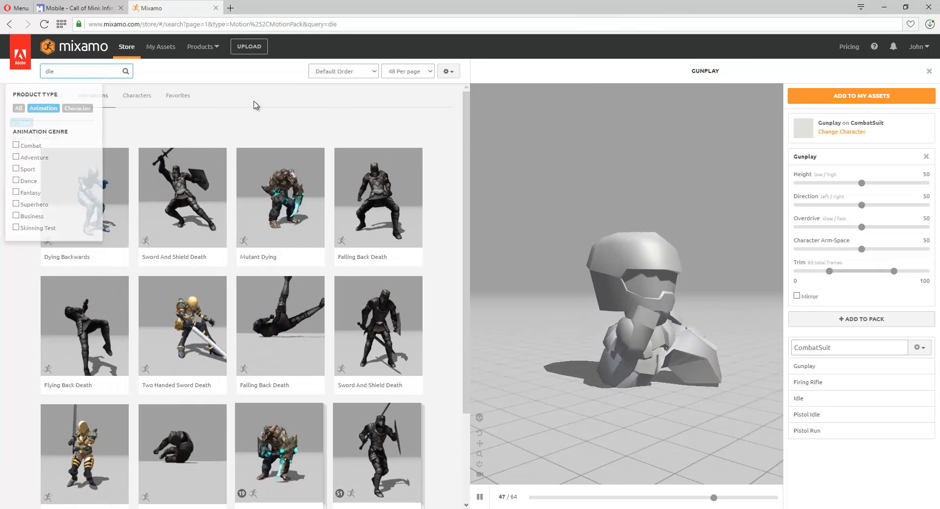
scroll(250, 147, "down", 3)
scroll(248, 194, "up", 2)
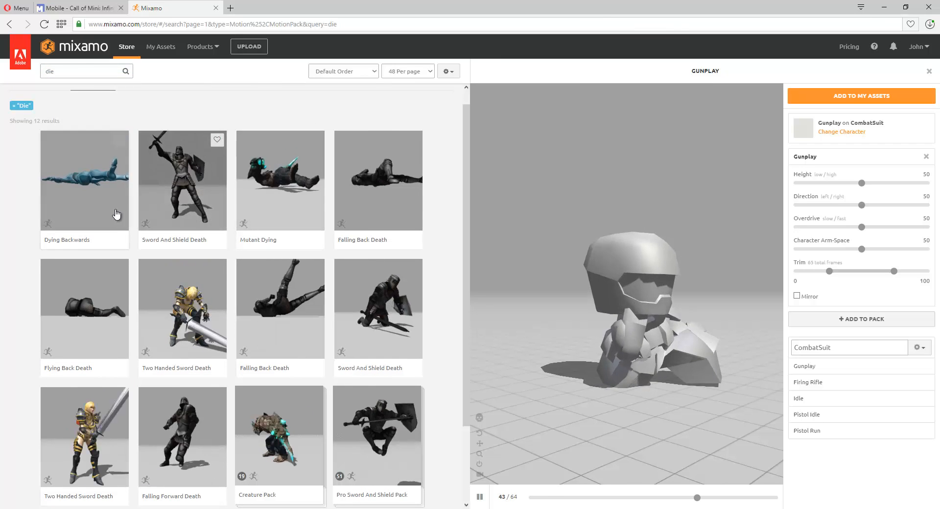
left_click(88, 181)
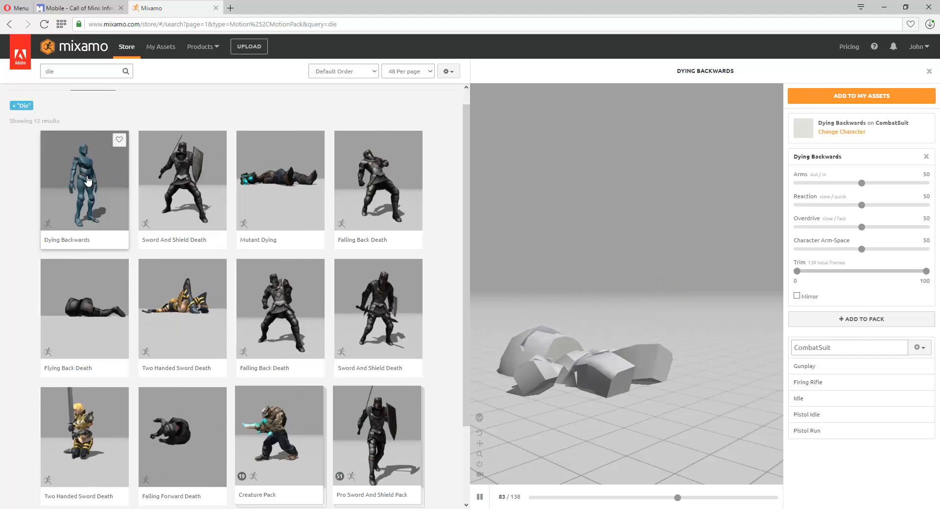
left_click_drag(638, 332, 582, 378)
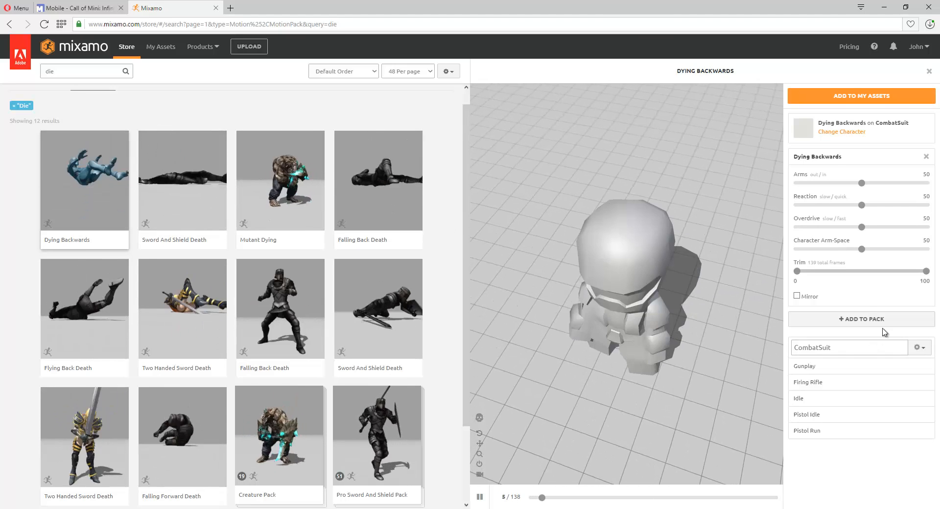
left_click(824, 323)
- Search for "dance" and preview the Belly Dance and Thriller Part 1 animations on the character
left_click(84, 72)
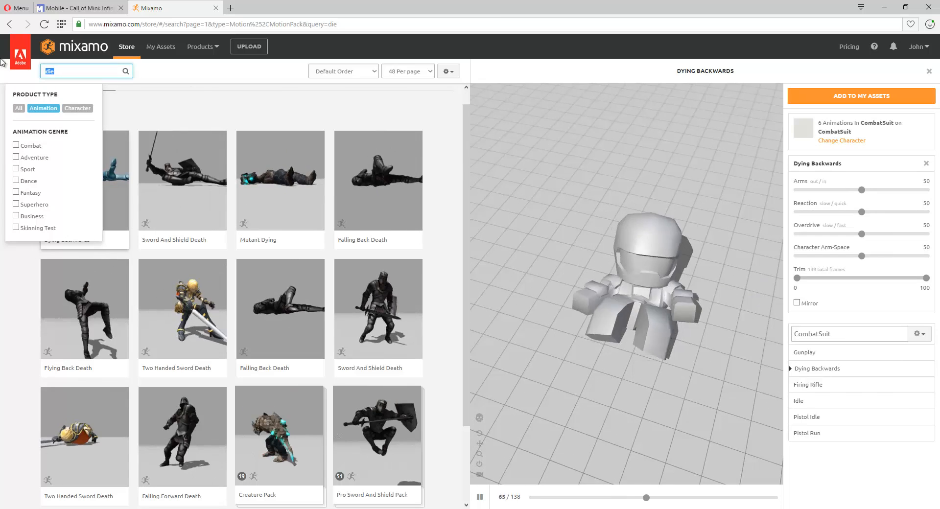
type("dan")
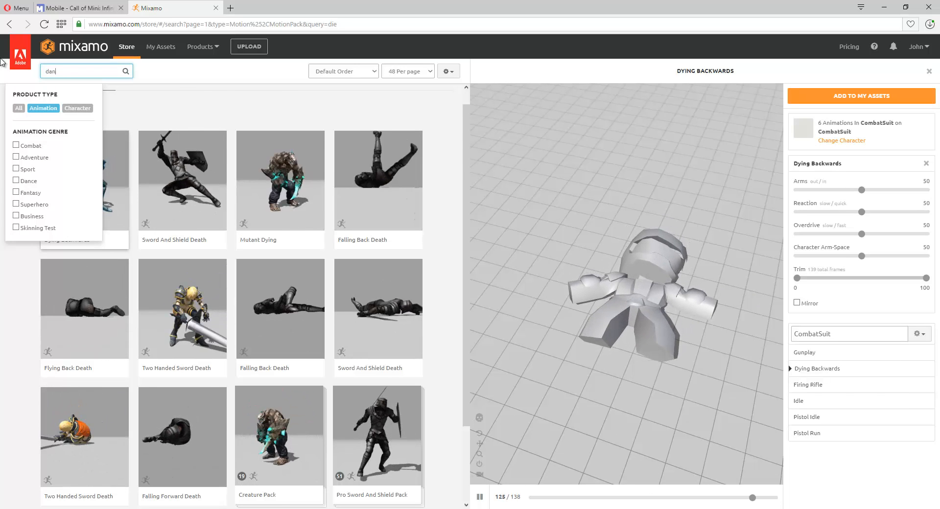
type("ce")
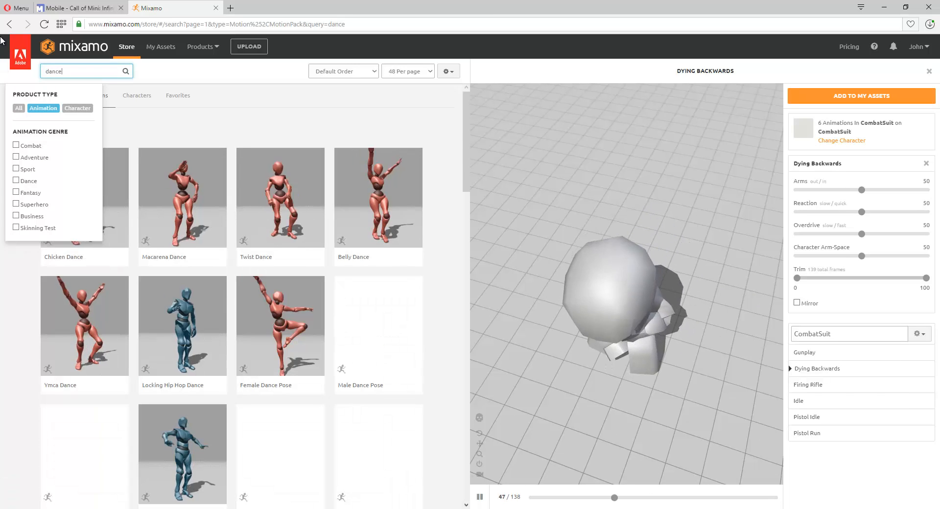
left_click(275, 124)
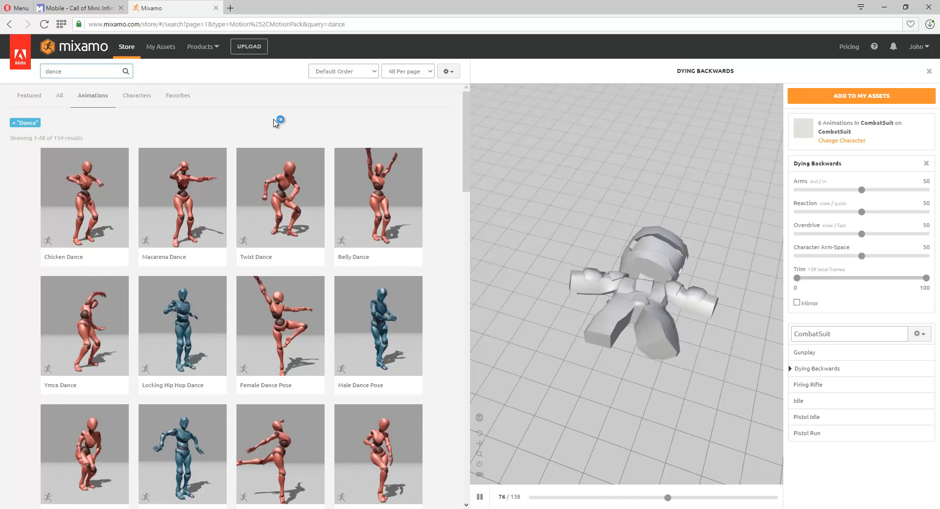
left_click(390, 188)
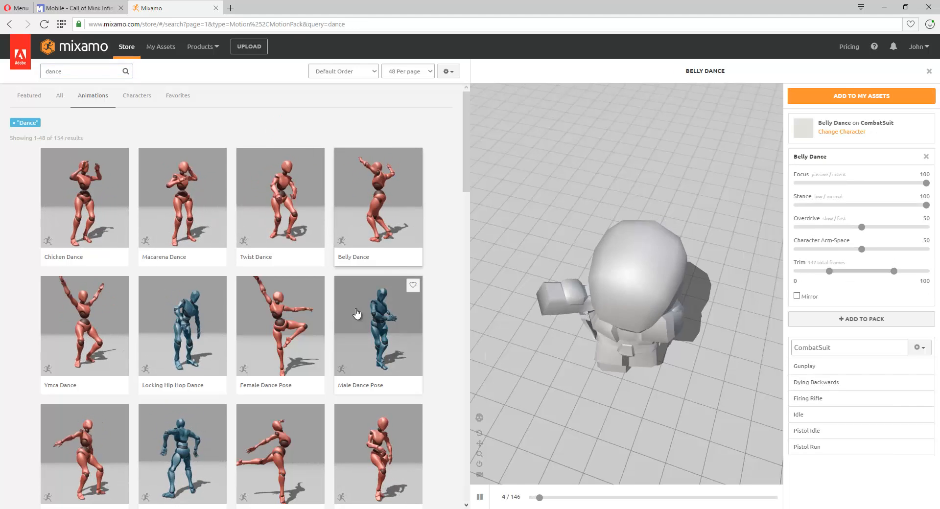
scroll(313, 334, "down", 9)
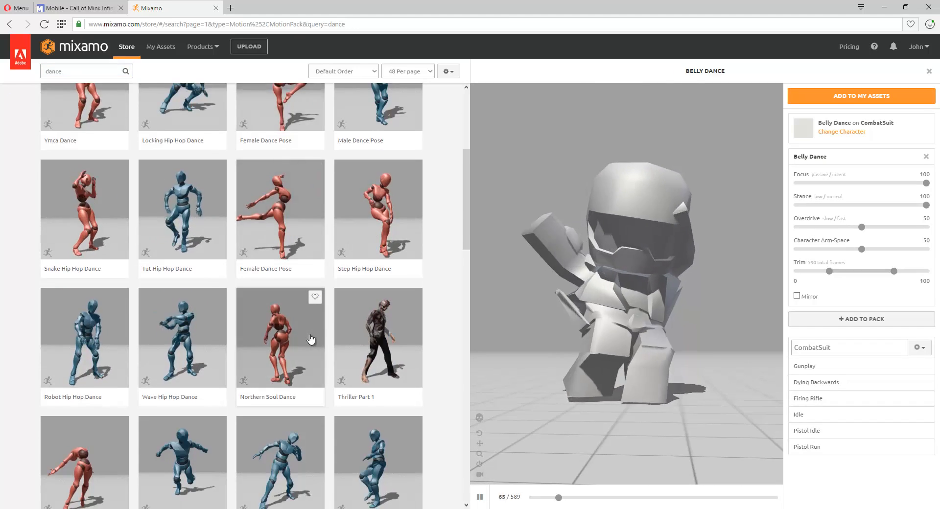
left_click(372, 152)
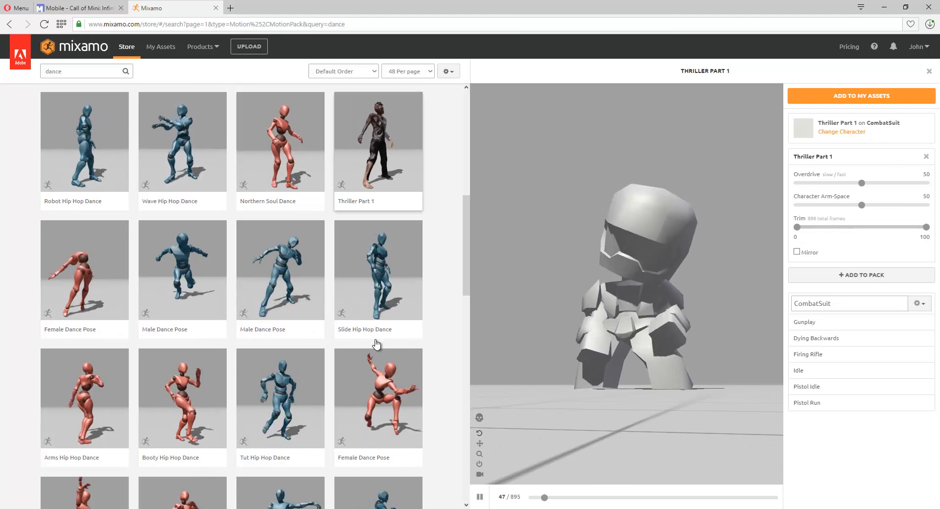
- Go to page 4 of the dance results, apply Silly Dancing and add it to the CombatSuit pack
scroll(293, 372, "down", 10)
scroll(246, 379, "down", 5)
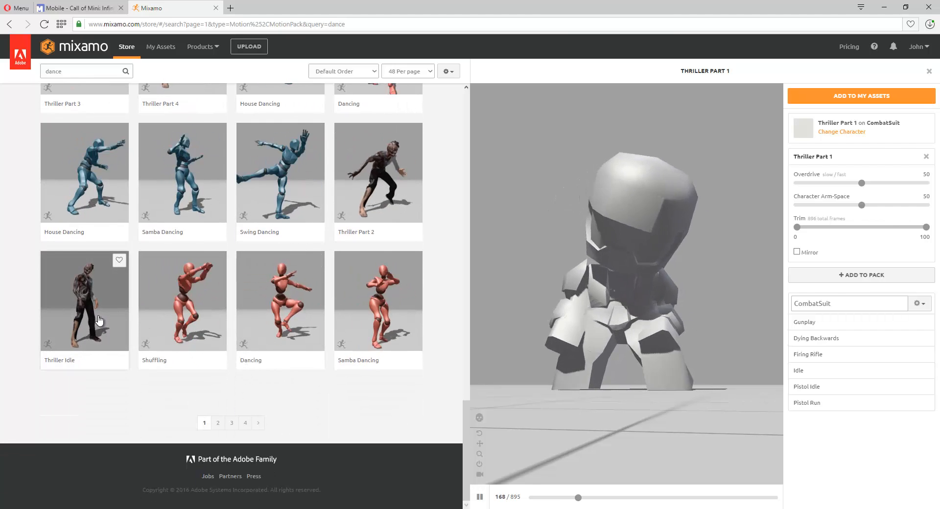
left_click(244, 423)
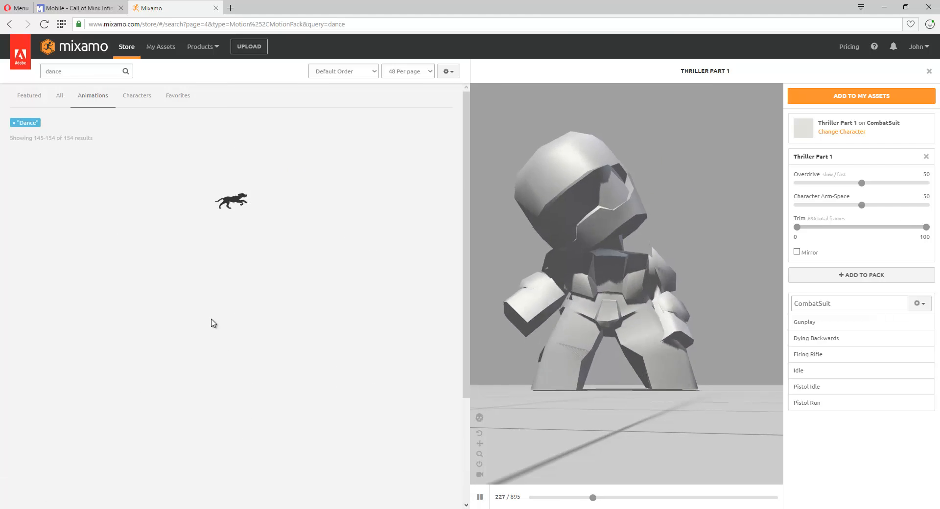
scroll(307, 303, "down", 2)
scroll(308, 303, "down", 2)
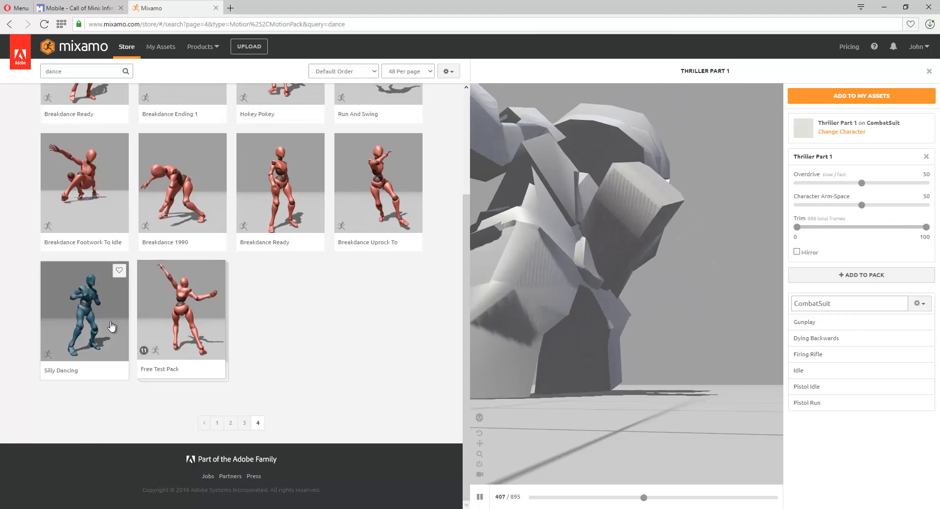
left_click(84, 313)
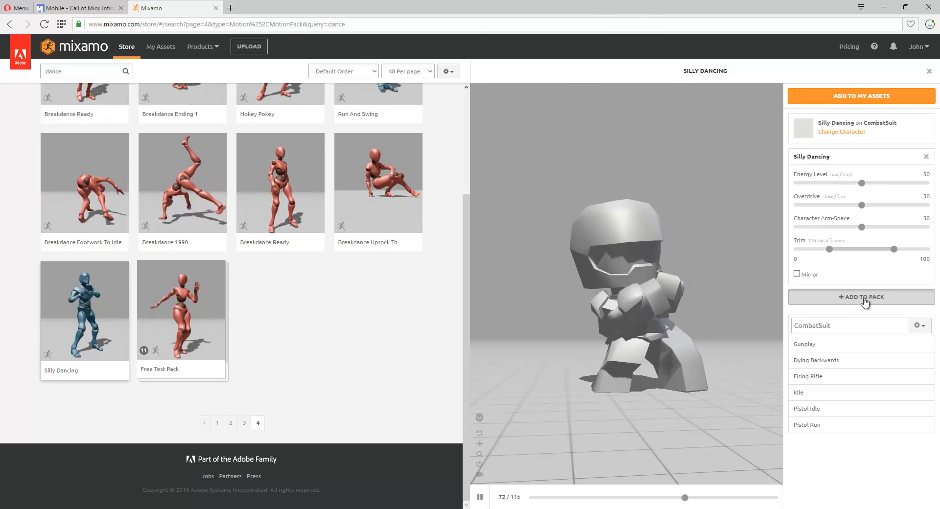
left_click(809, 297)
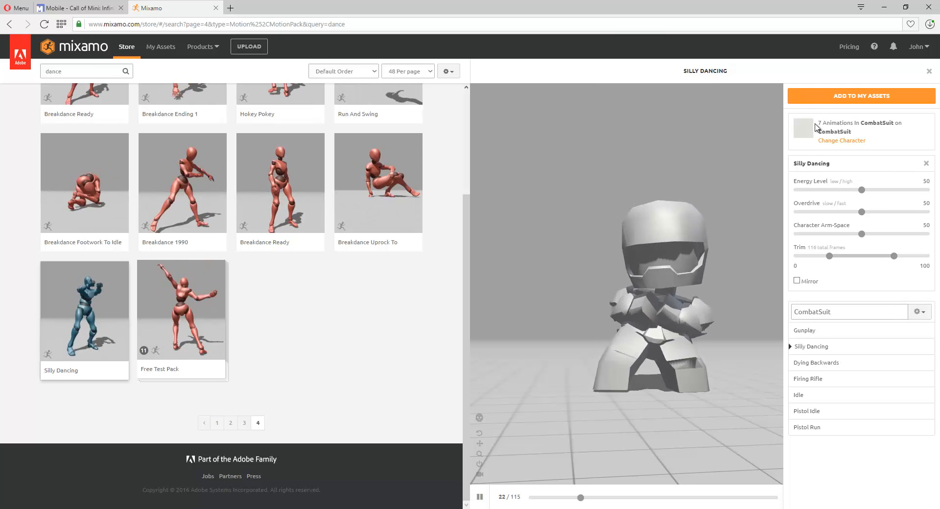
- Select Pistol Run in the CombatSuit pack and enable its In Place option
left_click(801, 429)
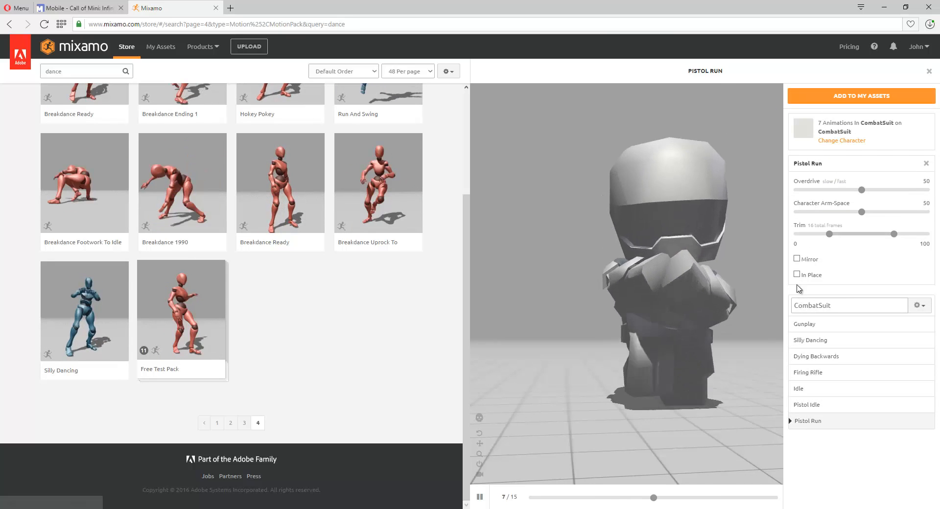
left_click_drag(736, 281, 708, 286)
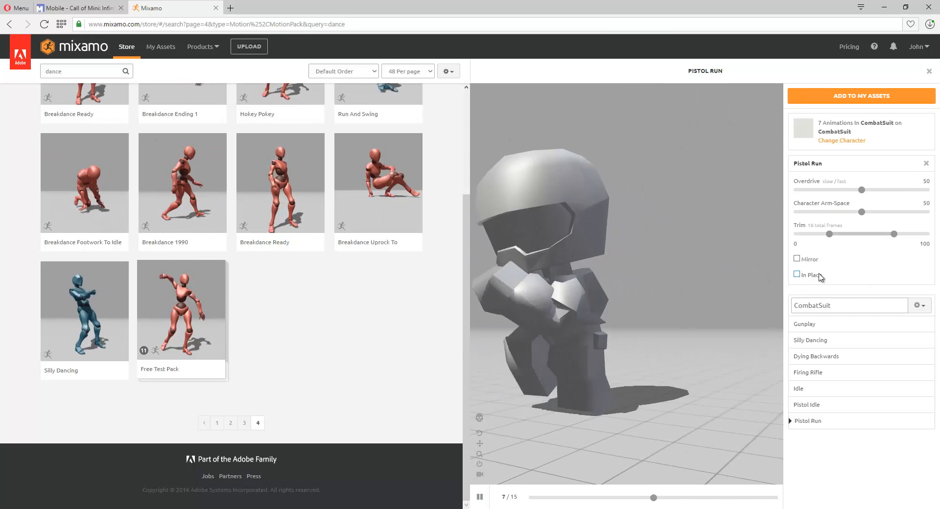
left_click(807, 275)
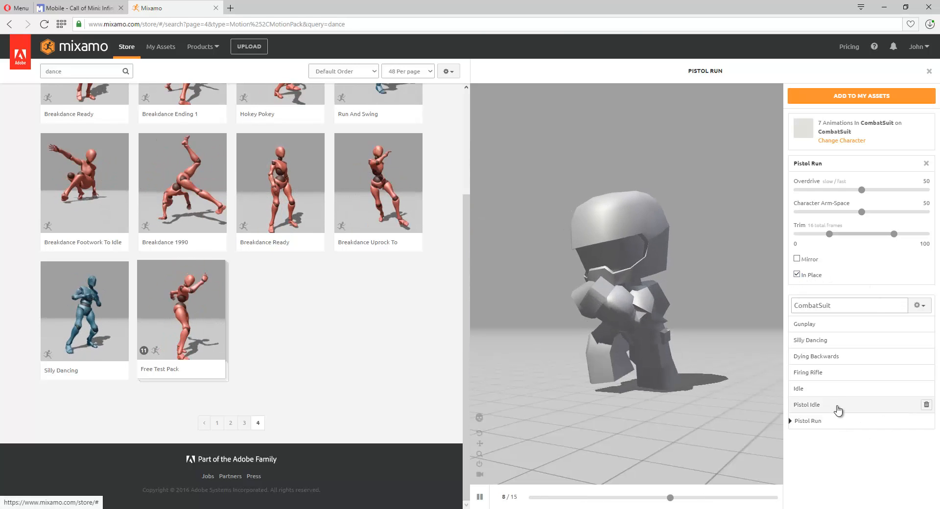
- Preview the pack's Pistol Idle, Idle, Firing Rifle, Dying Backwards, Silly Dancing, Gunplay and Pistol Run animations one after another
left_click(796, 406)
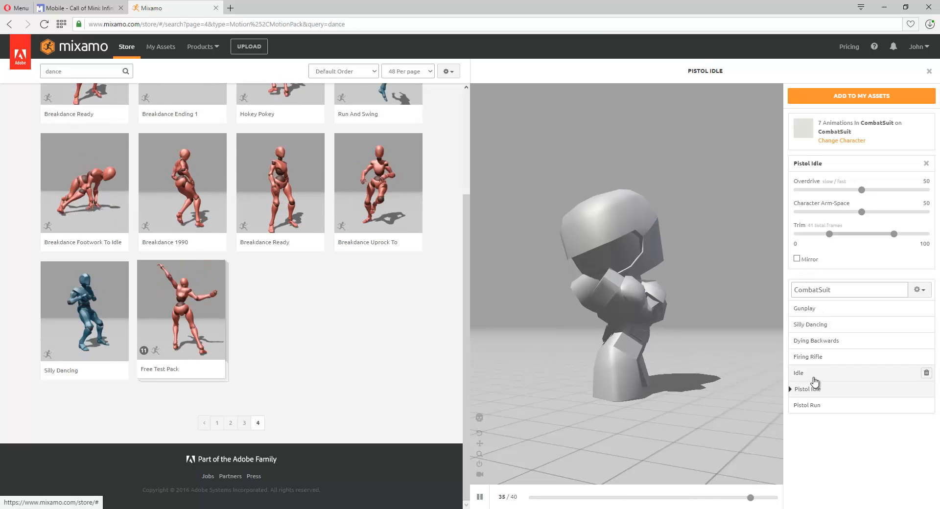
left_click(813, 378)
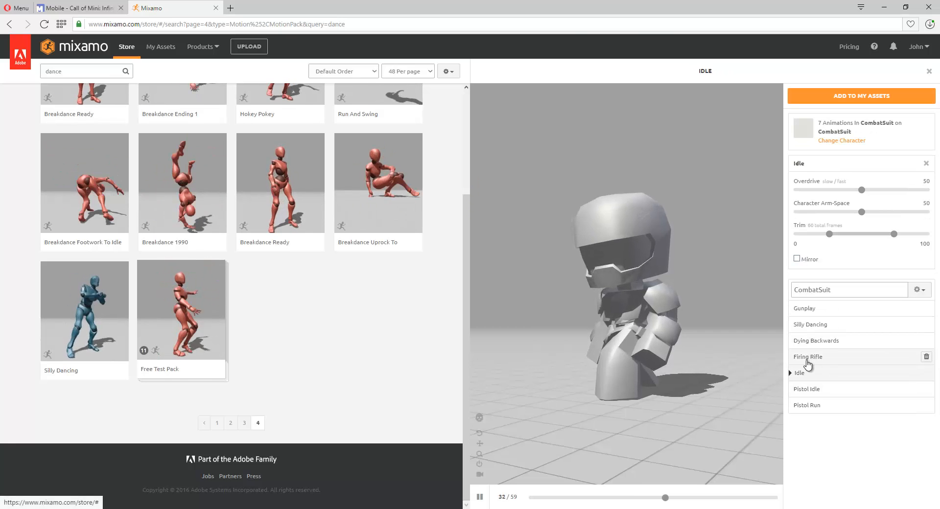
left_click(807, 357)
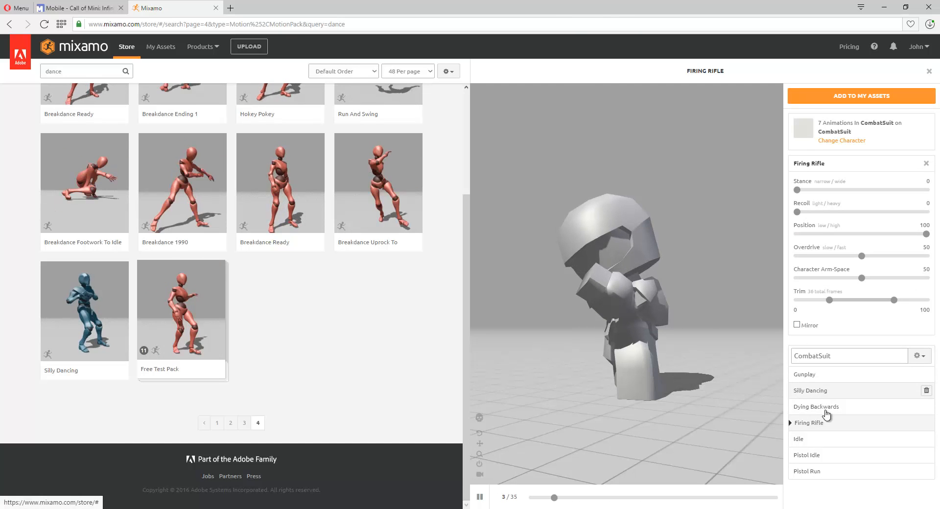
left_click(825, 411)
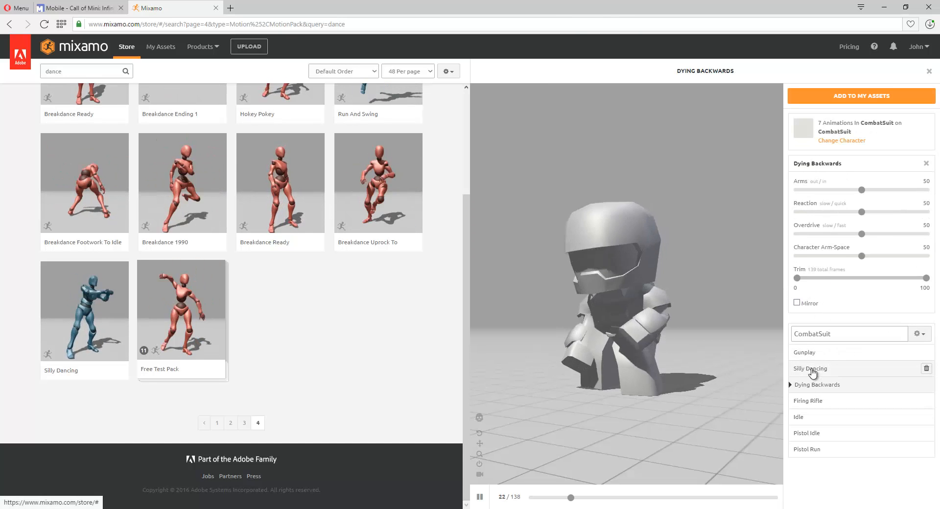
left_click(827, 370)
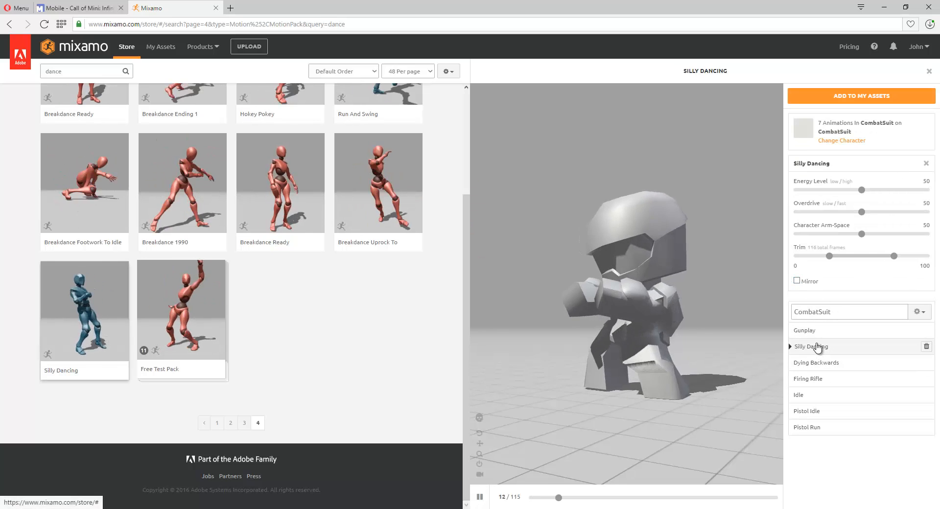
left_click(812, 332)
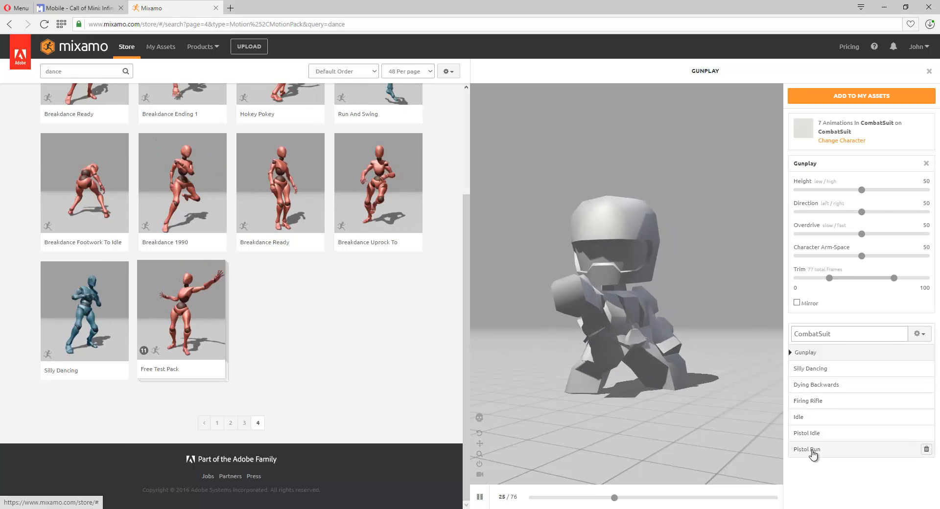
left_click(813, 448)
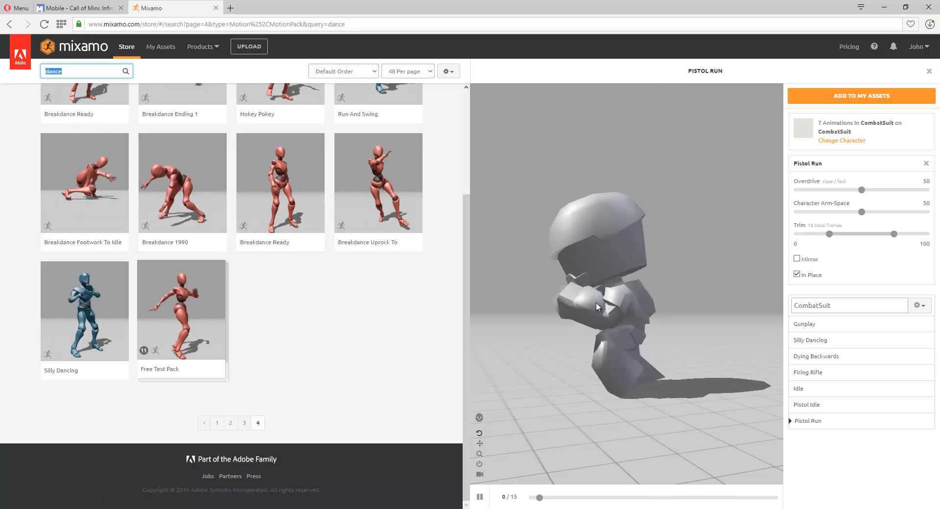
left_click_drag(595, 301, 626, 308)
- Search the animations for "walk" and preview two of the Walking animations on the CombatSuit character
left_click(53, 71)
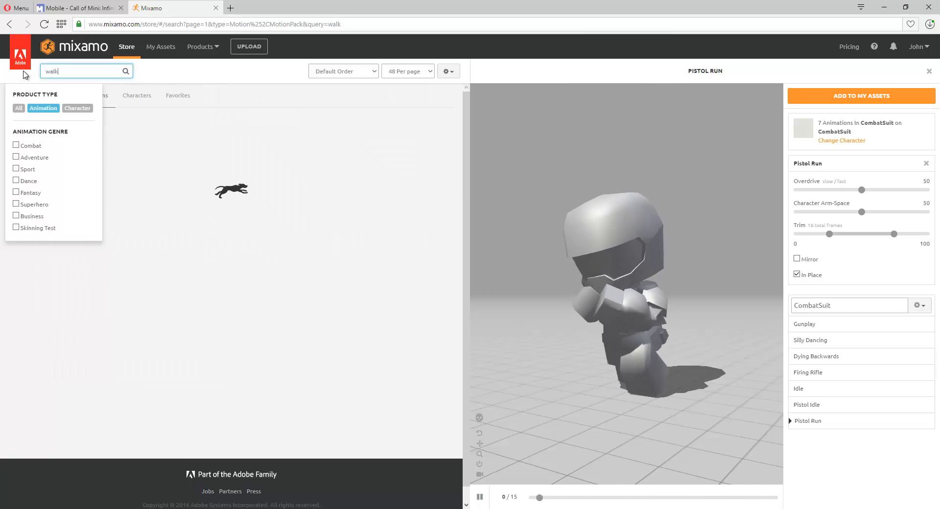
left_click(292, 123)
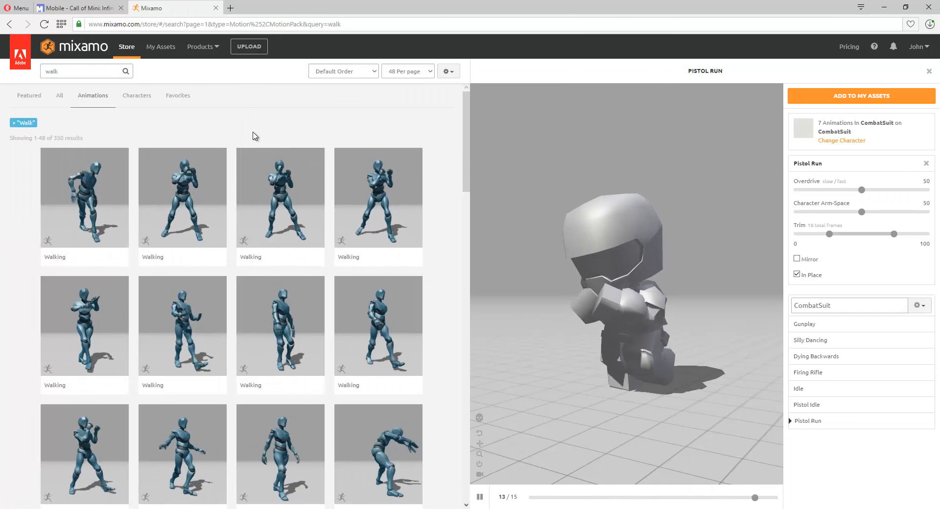
scroll(322, 267, "down", 4)
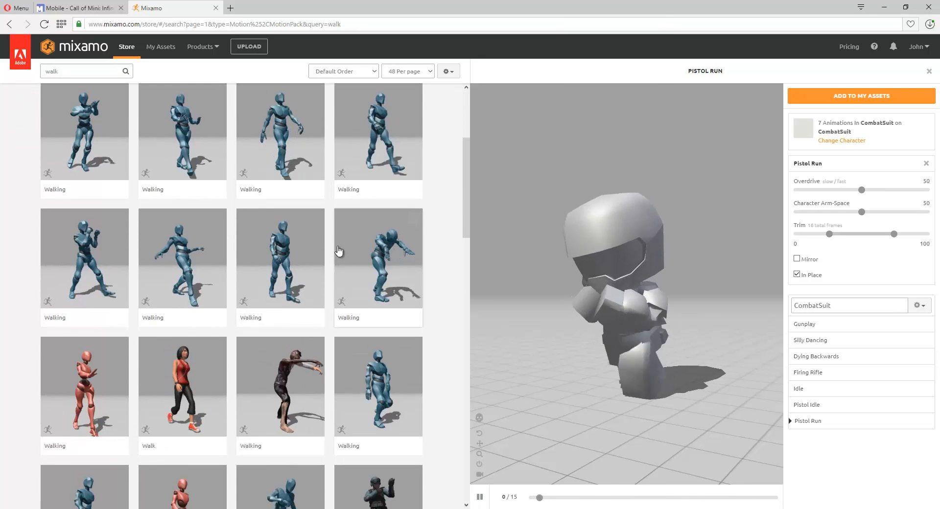
left_click(354, 143)
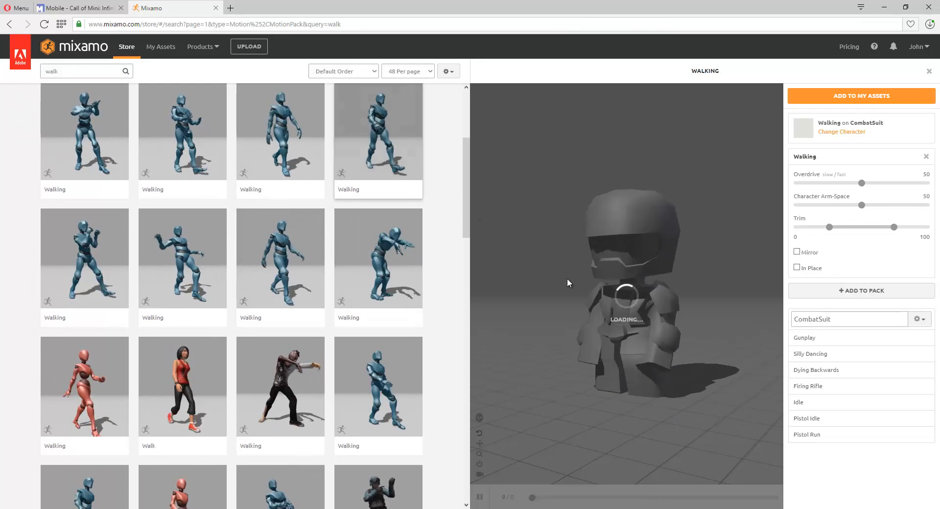
scroll(370, 278, "down", 9)
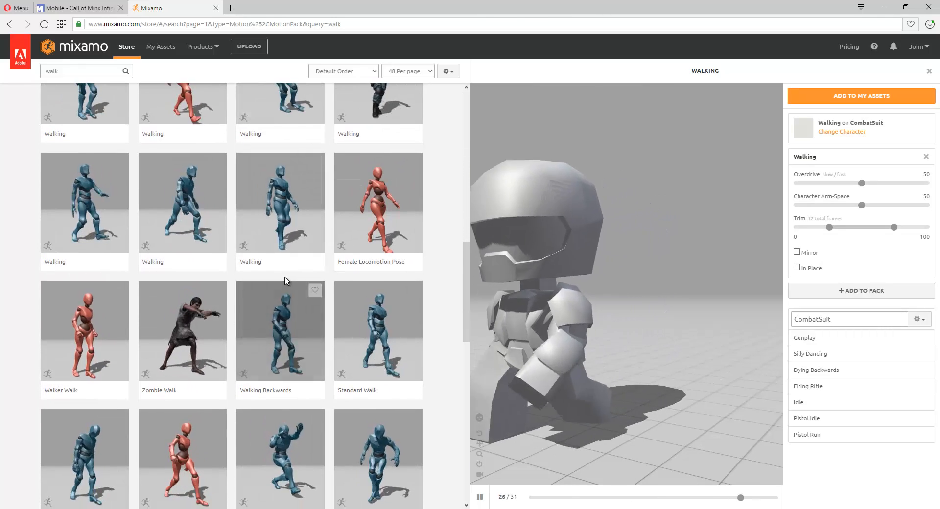
left_click(281, 211)
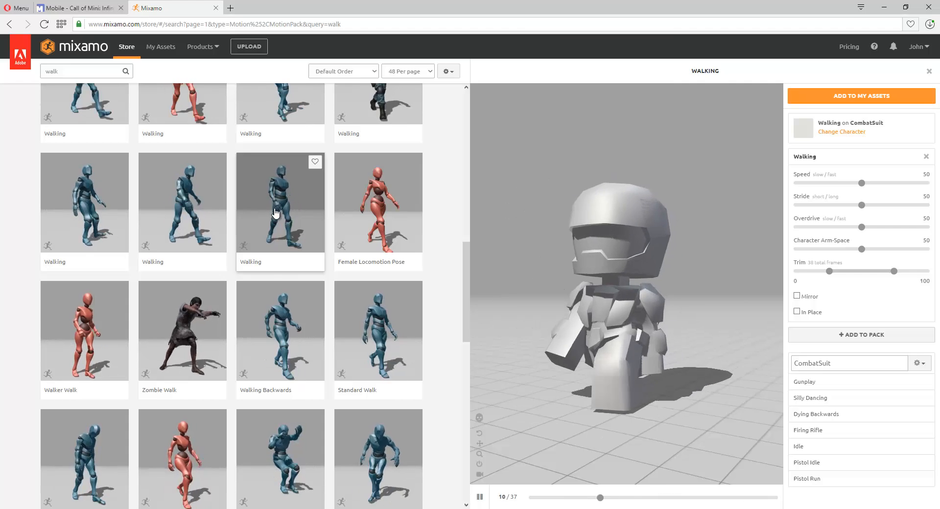
- Browse the rest of the first page of walk results and preview Injured Walking on the character
scroll(349, 328, "down", 6)
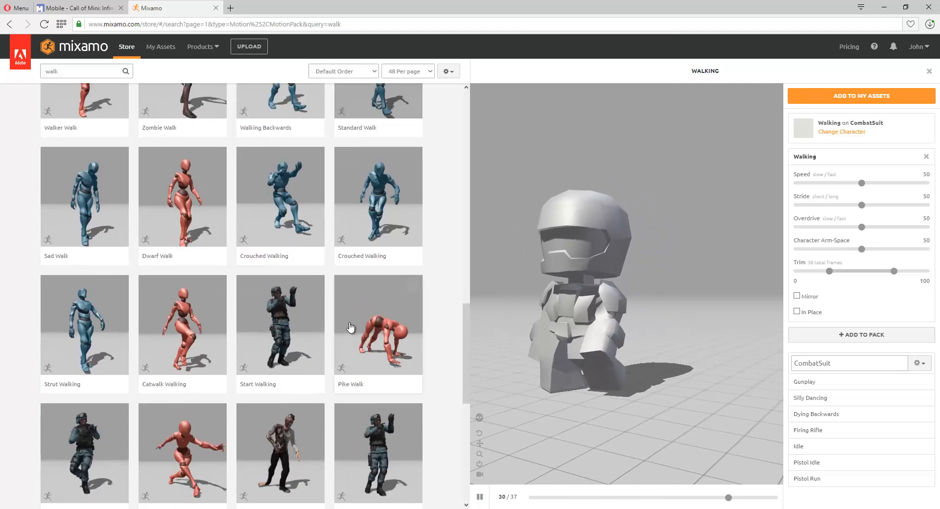
scroll(348, 308, "down", 5)
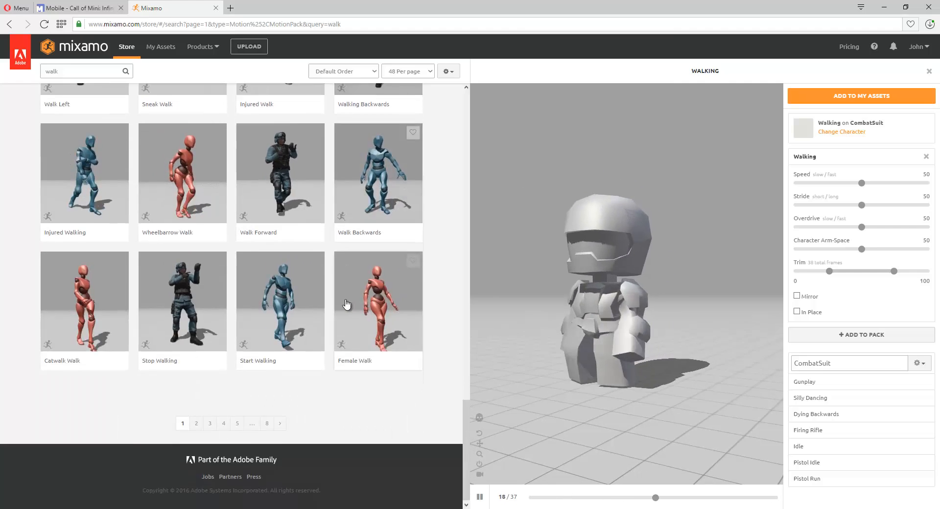
scroll(331, 293, "up", 2)
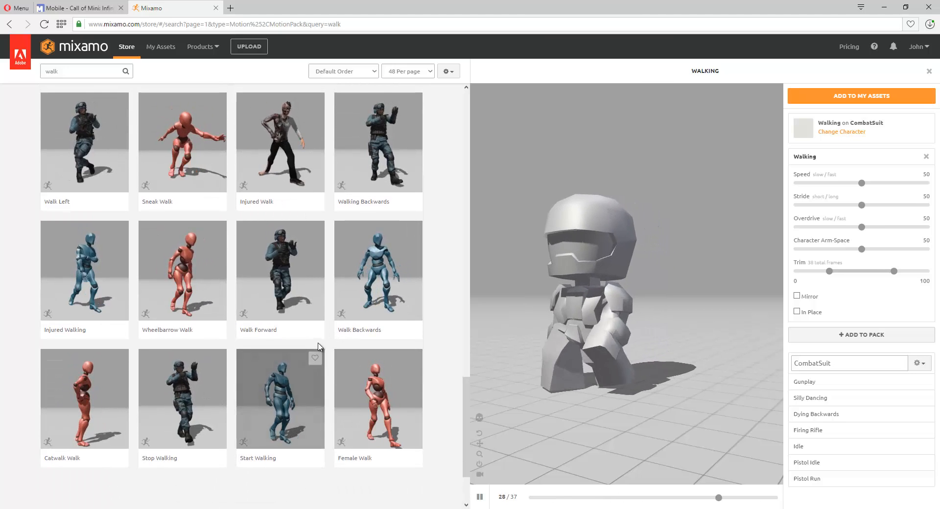
scroll(302, 342, "down", 2)
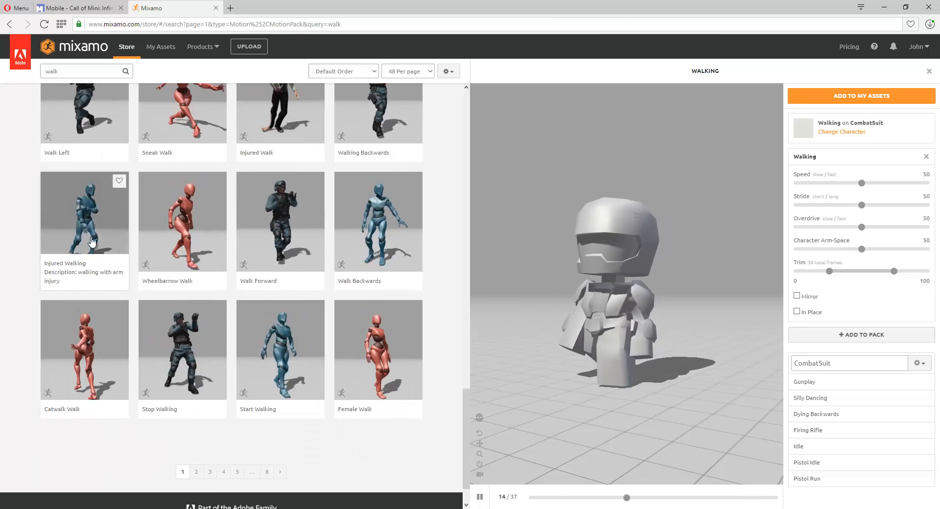
left_click(91, 240)
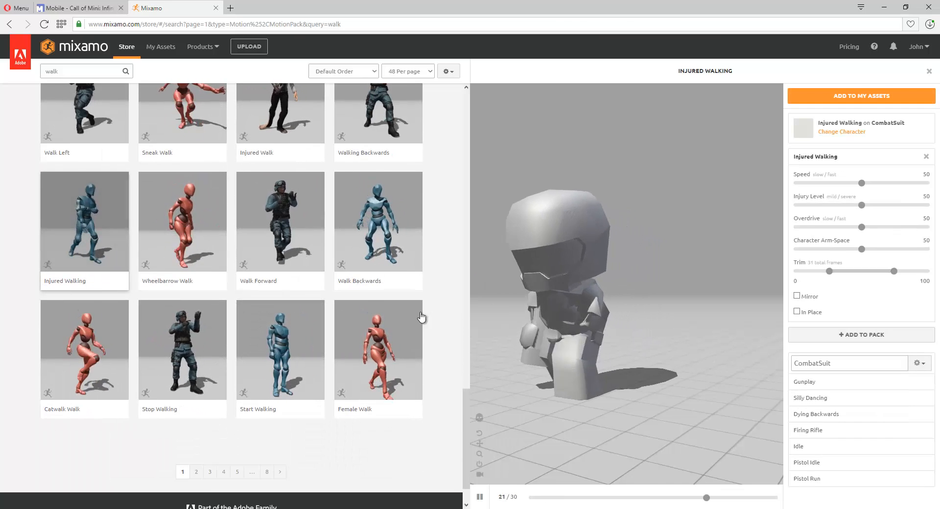
- Apply Crouched Walking to the character and enable its In Place option
scroll(307, 277, "up", 5)
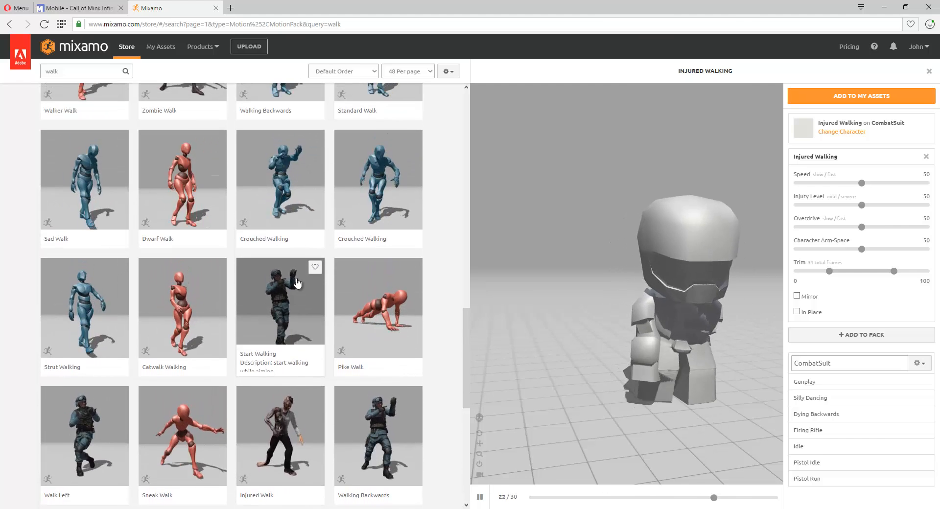
scroll(342, 313, "up", 5)
left_click(374, 334)
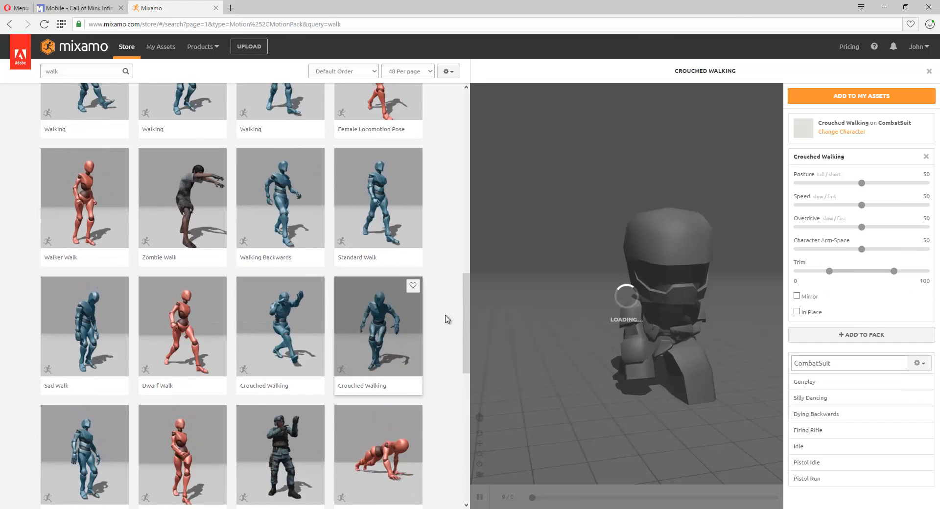
left_click(797, 311)
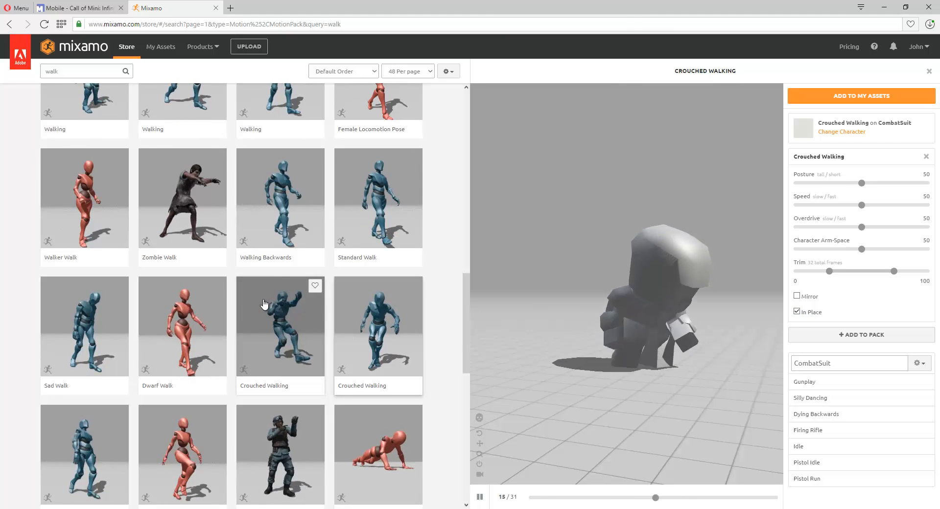
- Apply an upright Walking animation, add it to the CombatSuit pack and add the pack to My Assets
scroll(266, 304, "up", 8)
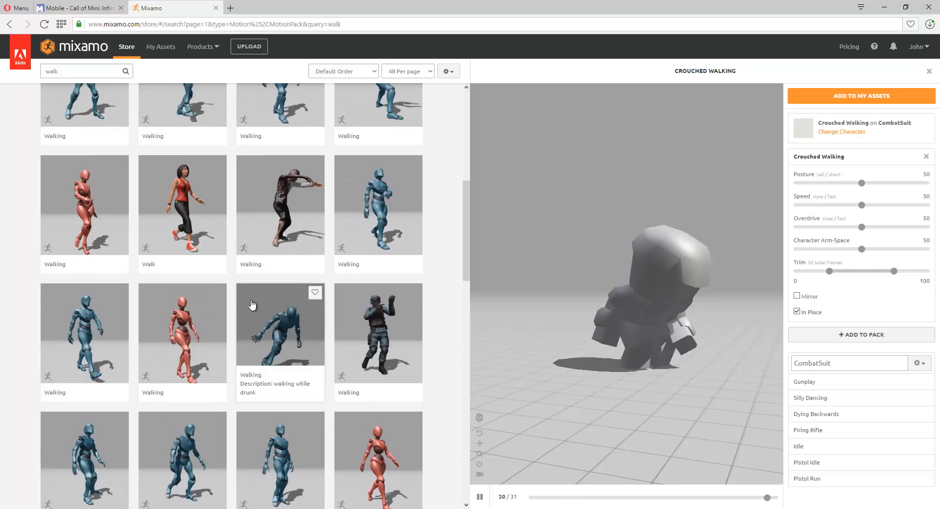
left_click(84, 323)
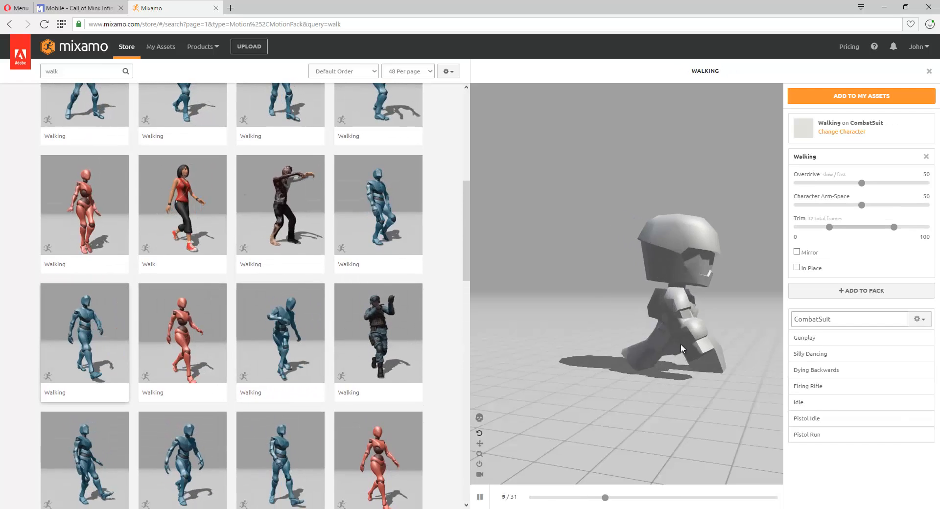
left_click_drag(682, 348, 623, 363)
left_click(860, 292)
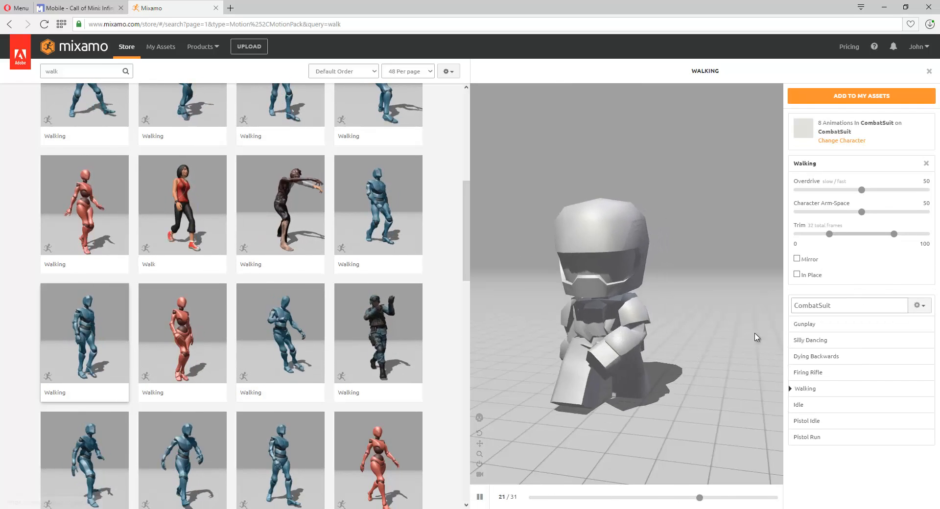
left_click(856, 97)
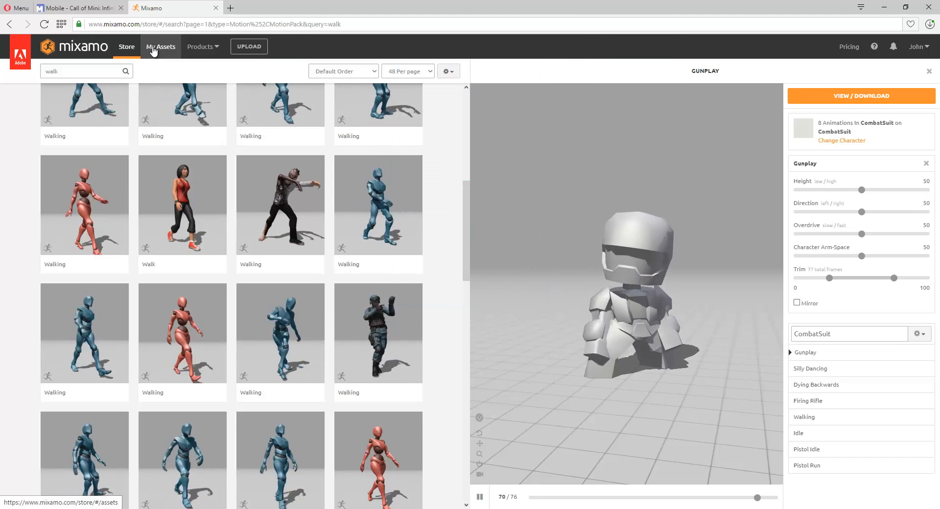
- Select the rigged CombatSuit character in My Assets and queue its download as FBX (.fbx) in T-Pose
left_click(153, 49)
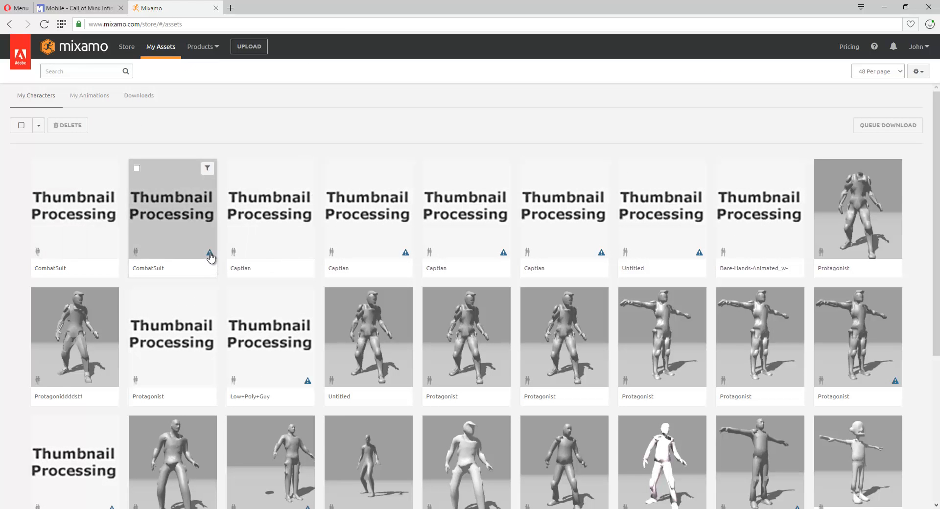
mouse_move(209, 256)
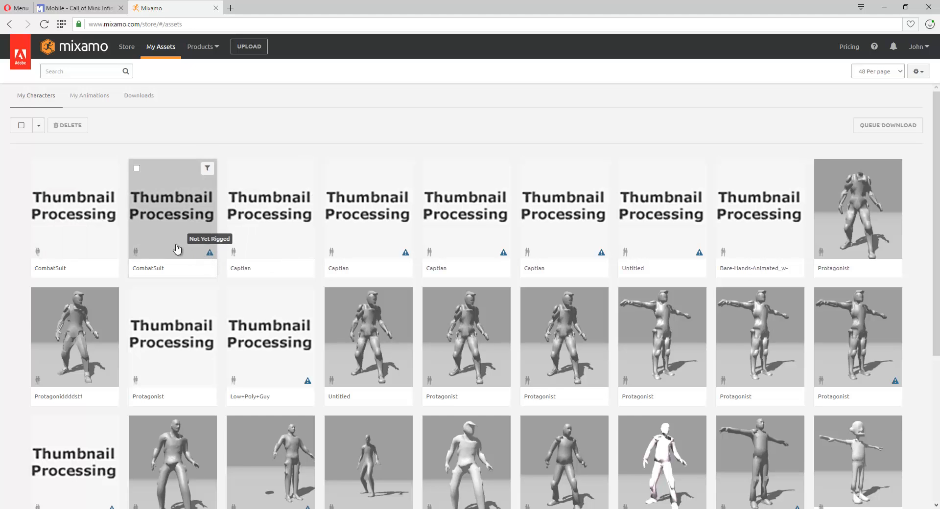
left_click(96, 230)
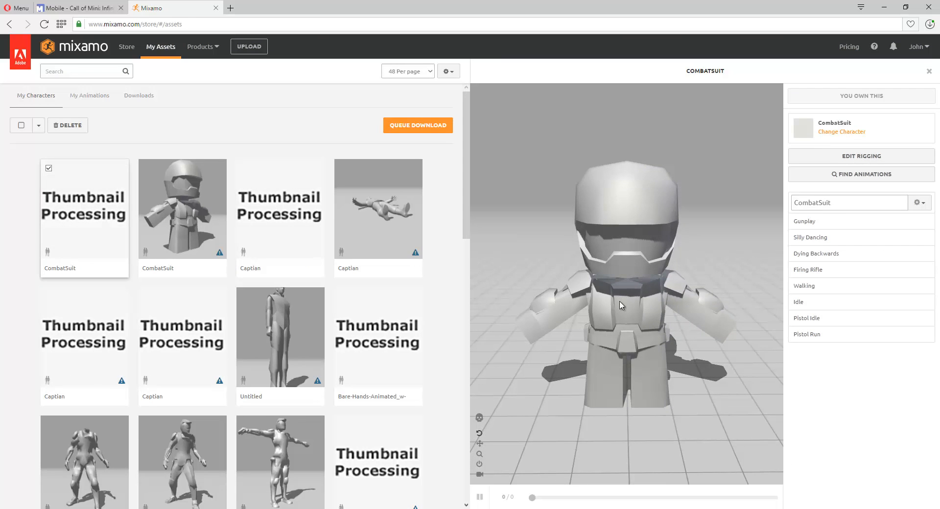
left_click(414, 127)
left_click(460, 137)
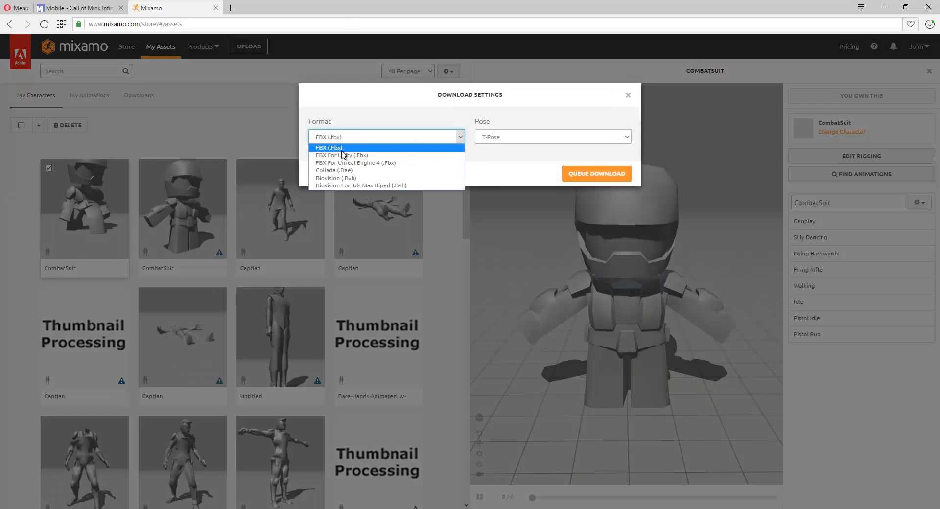
left_click(375, 148)
left_click(558, 137)
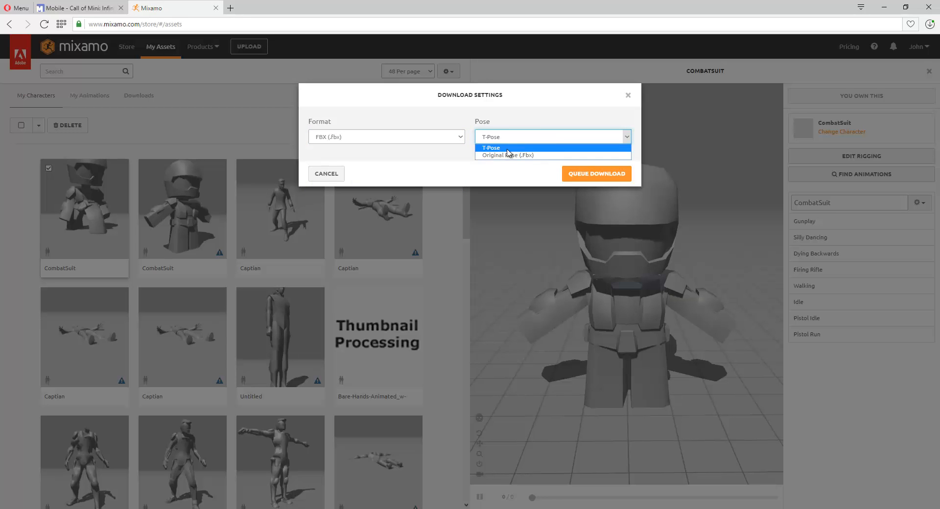
left_click(500, 149)
left_click(605, 174)
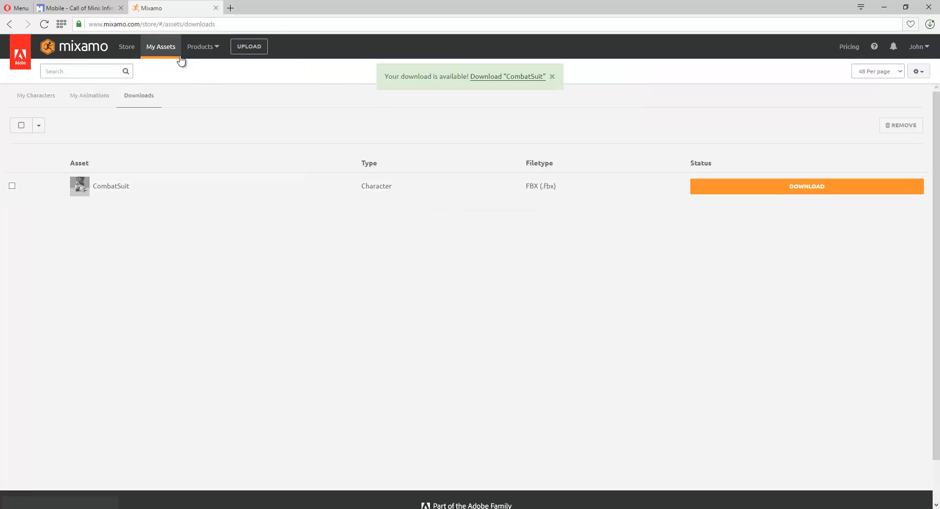
- Show the owned animations in My Assets and select the CombatSuit animation pack
left_click(161, 52)
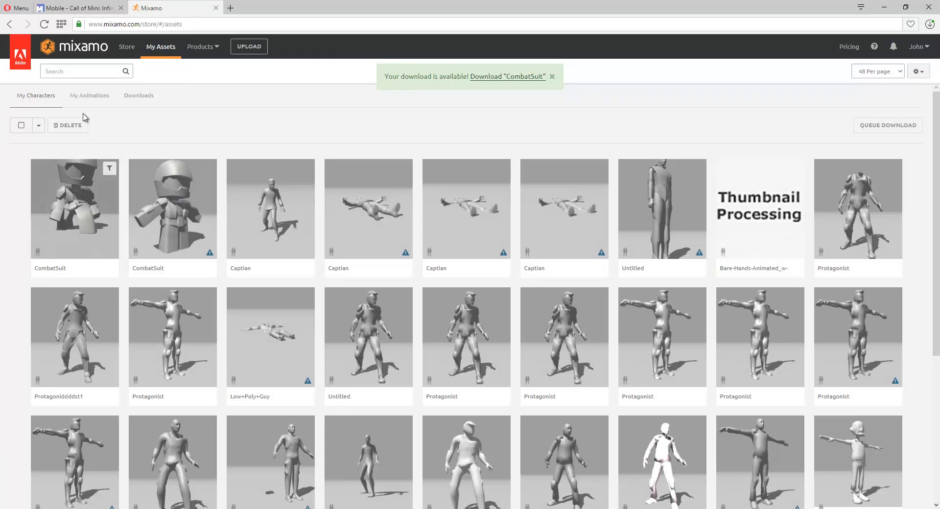
left_click(73, 96)
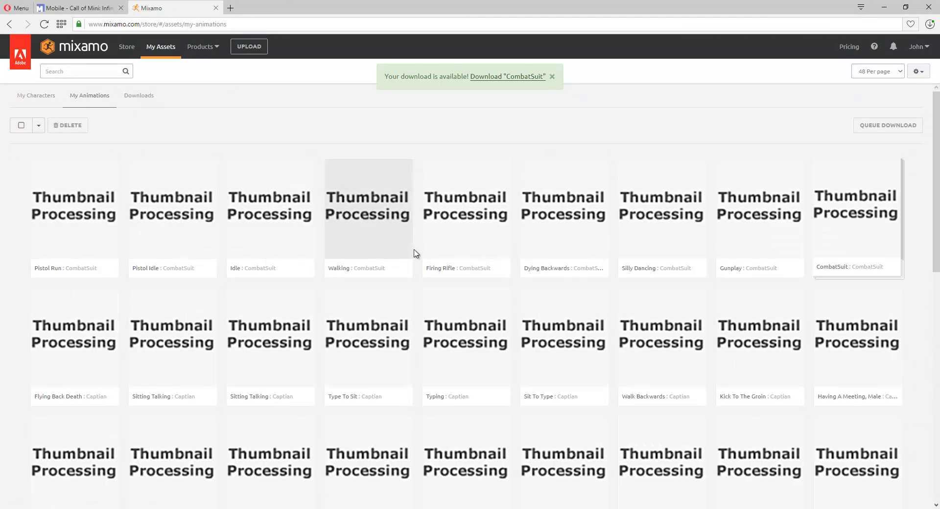
left_click(39, 126)
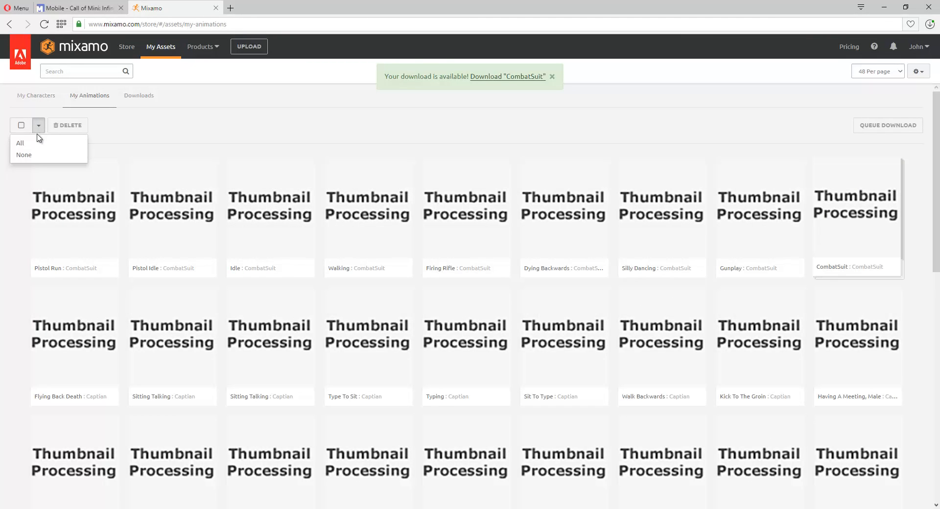
left_click(229, 130)
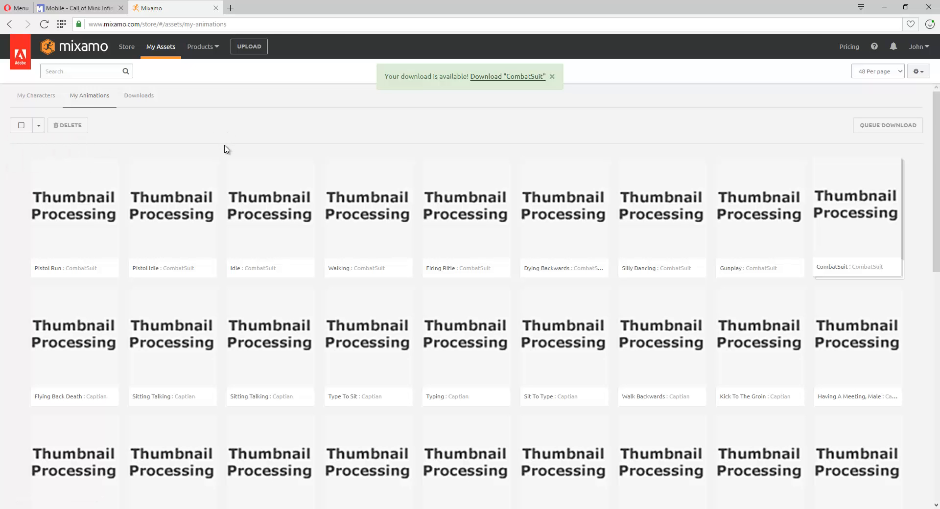
scroll(227, 149, "down", 4)
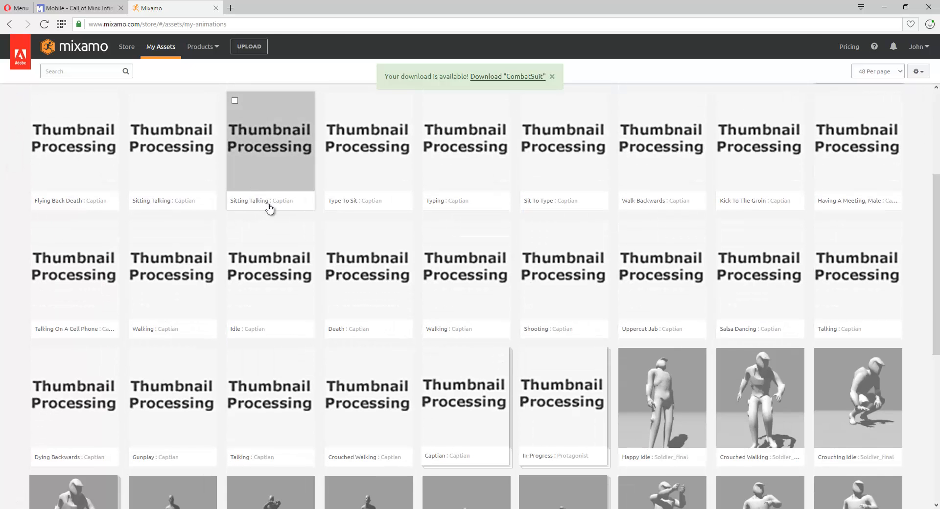
scroll(269, 211, "up", 4)
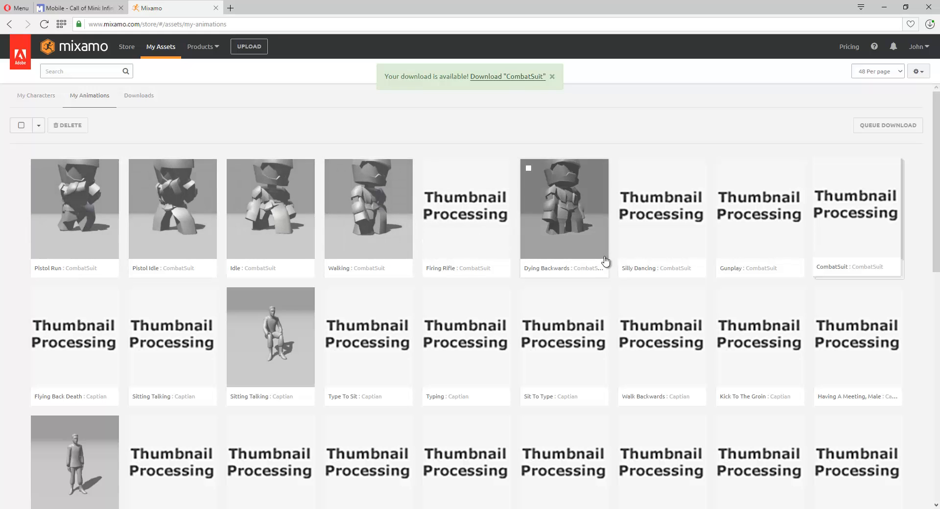
left_click(836, 188)
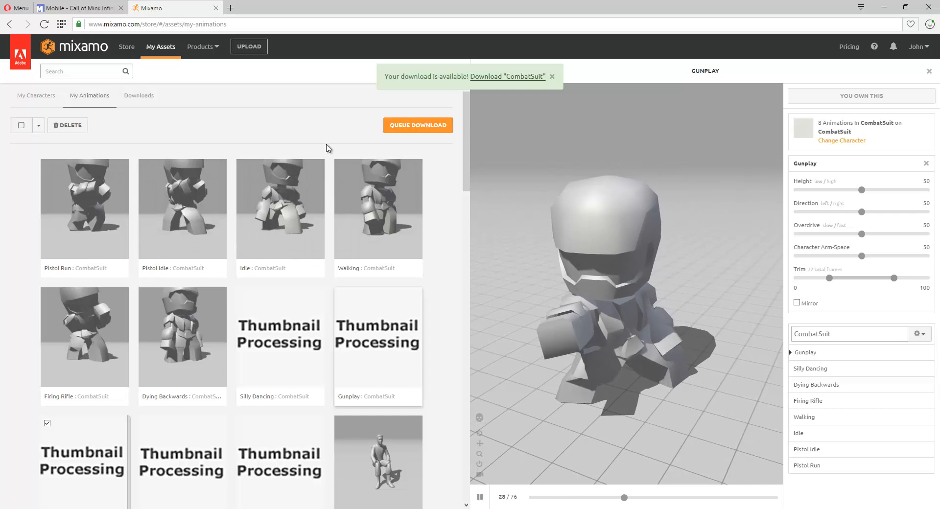
- Queue the CombatSuit pack's download as FBX (.fbx) in T-Pose at 30 frames per second with keyframe reduction none
left_click(395, 128)
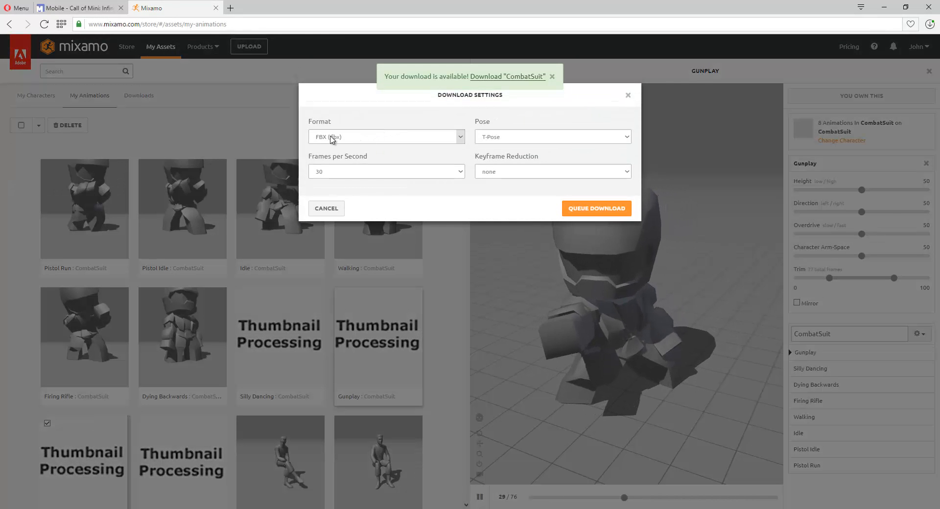
left_click(365, 174)
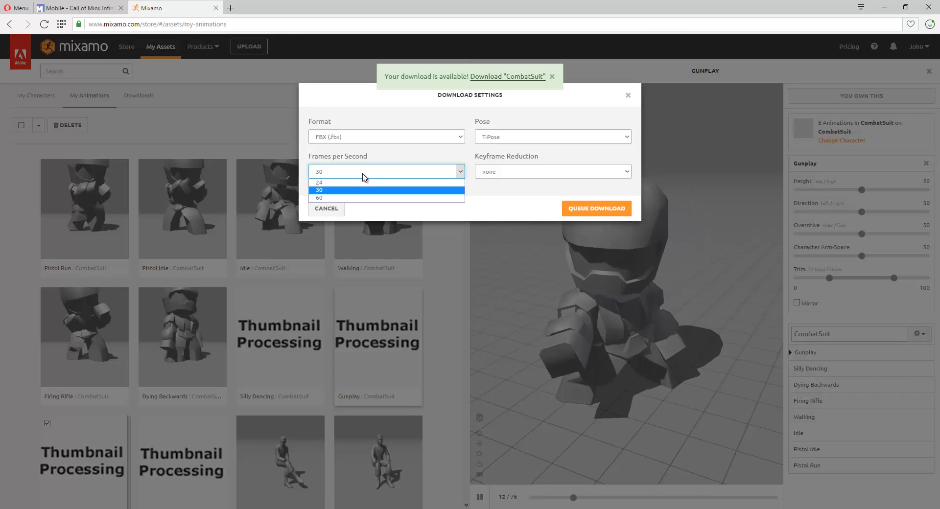
left_click(365, 189)
left_click(535, 173)
left_click(535, 175)
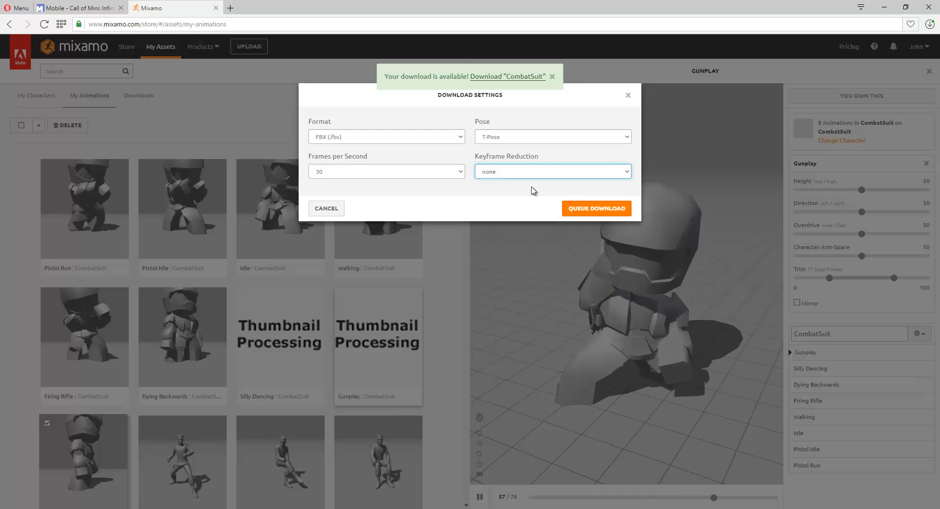
left_click(573, 209)
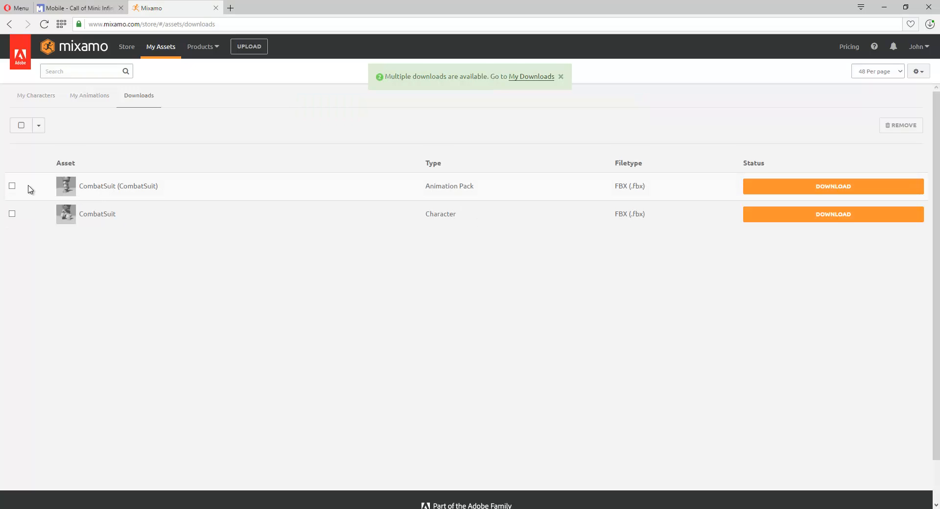
- Select the CombatSuit animation pack and the CombatSuit character in the downloads list and download both FBX assets
left_click(12, 185)
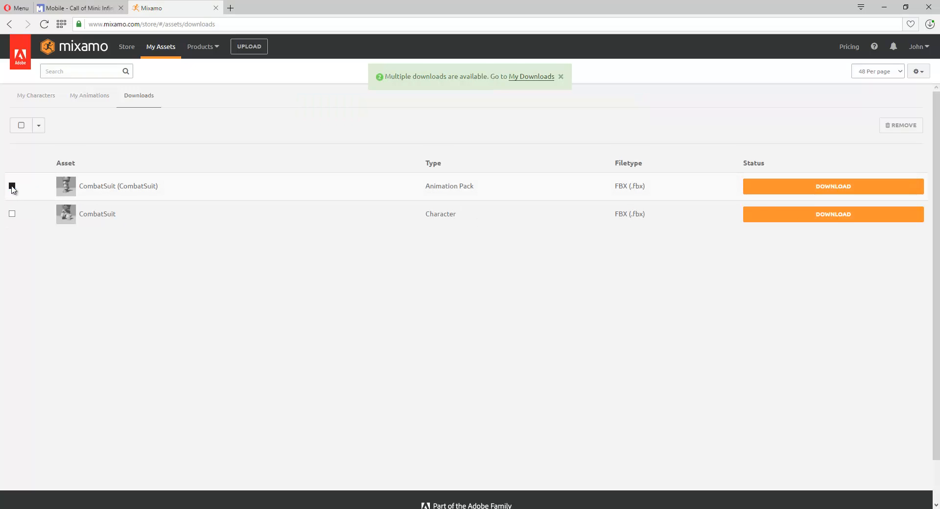
left_click(12, 214)
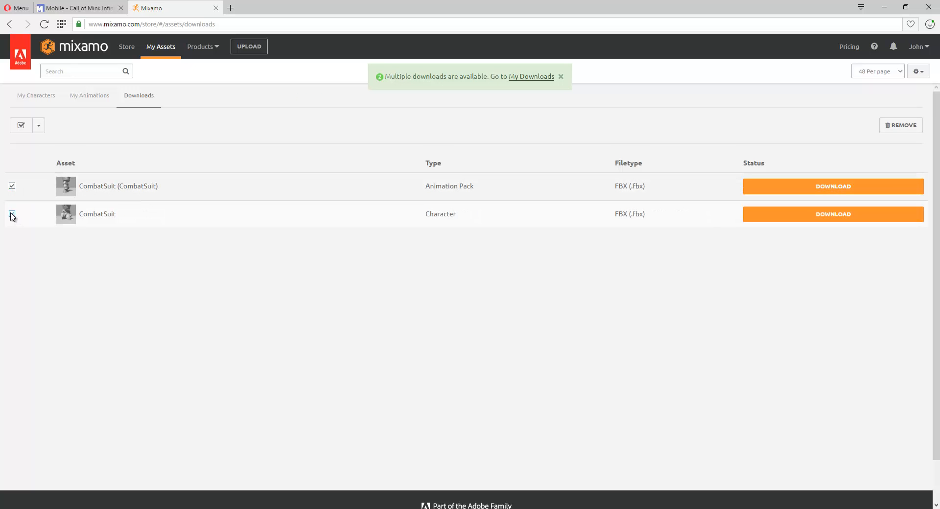
left_click(813, 193)
left_click(816, 215)
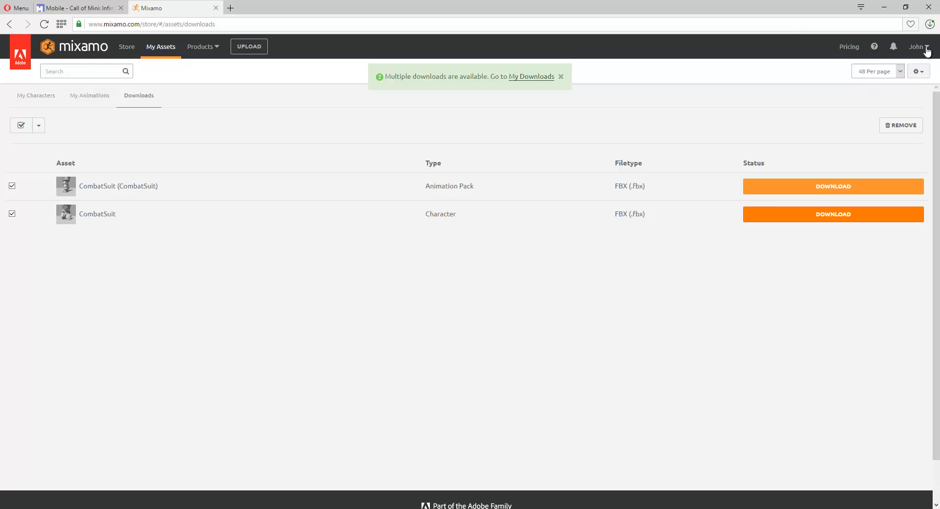
- Open the downloaded CombatSuit.zip in WinRAR, dismiss the startup window and show the archive's contents in a restored, non-maximized window
left_click(929, 25)
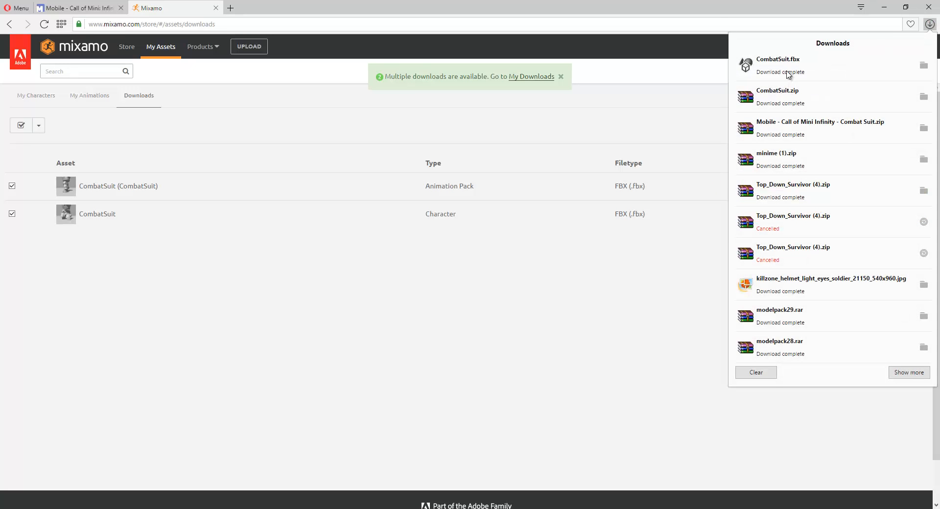
left_click(839, 101)
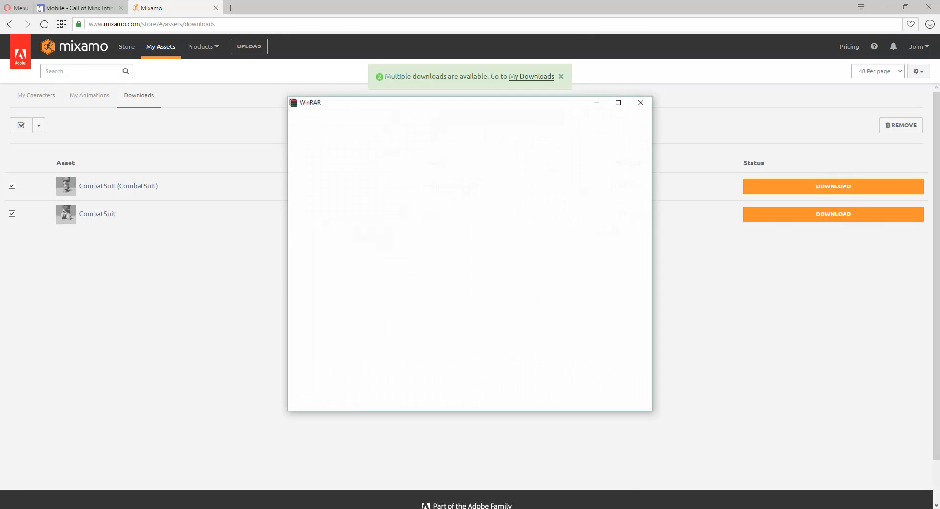
left_click(641, 105)
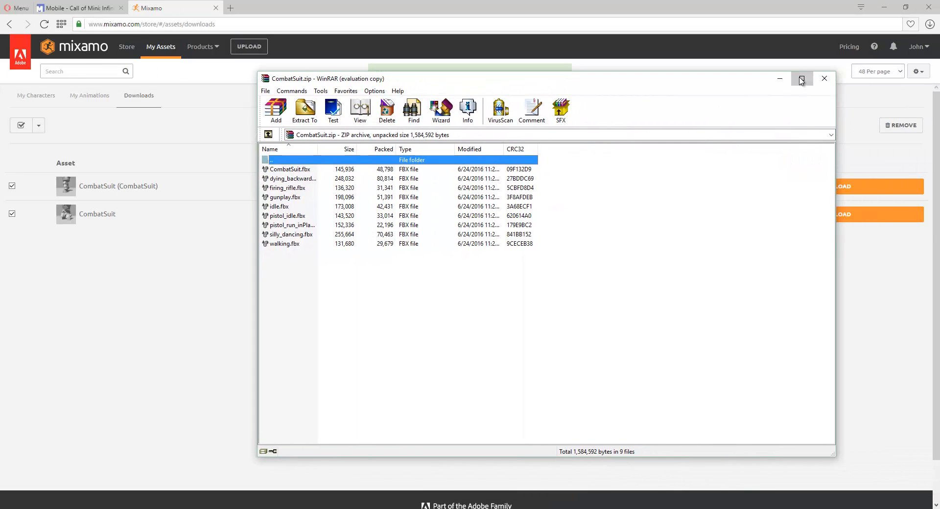
left_click(801, 80)
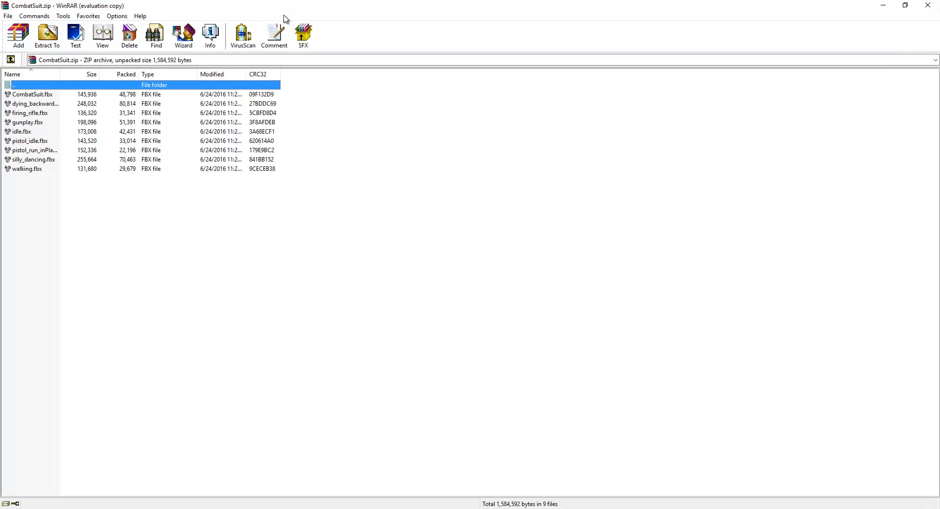
double_click(398, 7)
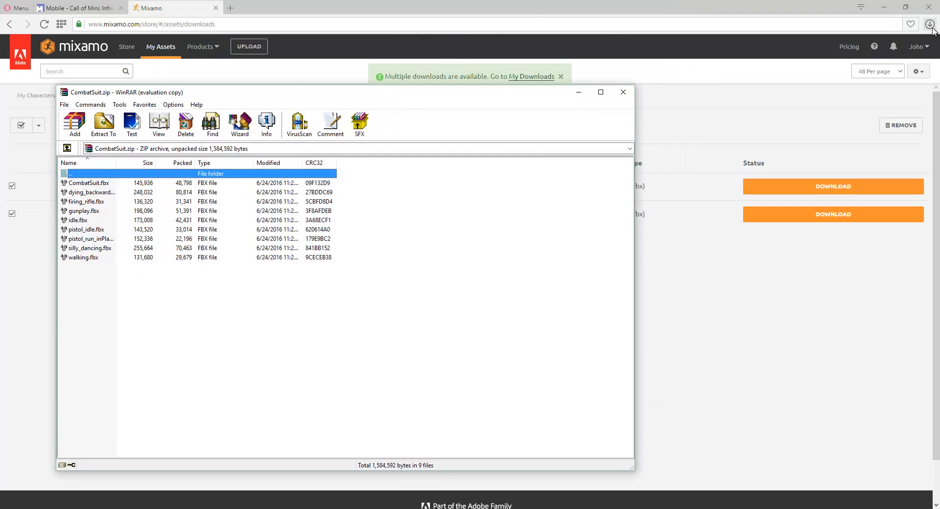
- Return to the WinRAR window of CombatSuit.zip in front of the browser
left_click(803, 215)
left_click(590, 257)
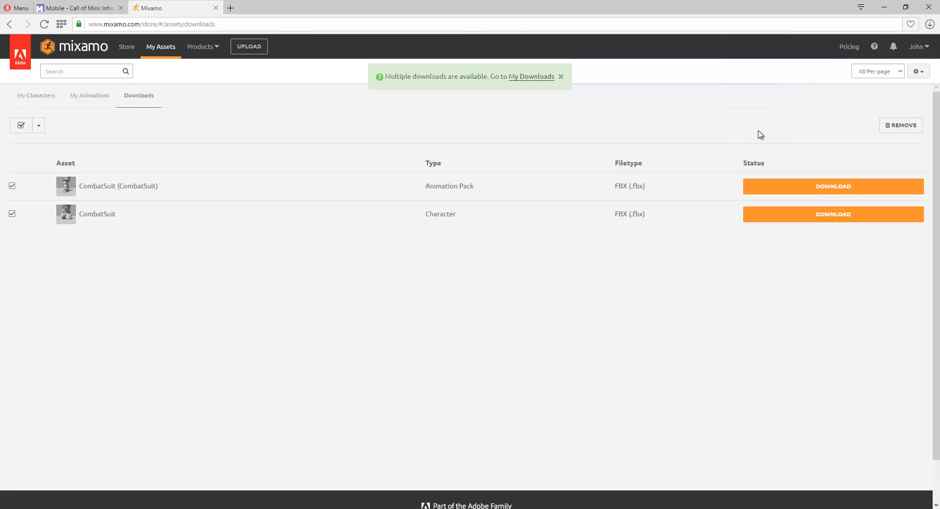
left_click(614, 500)
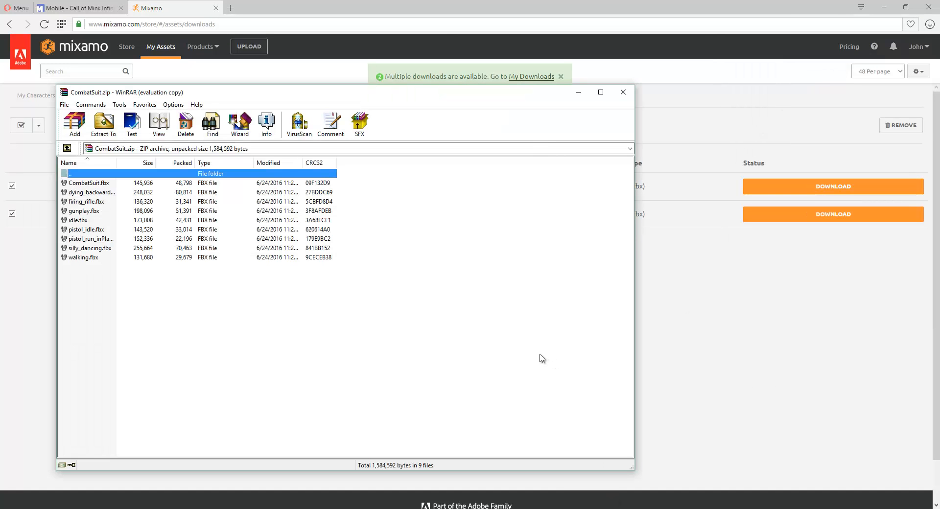